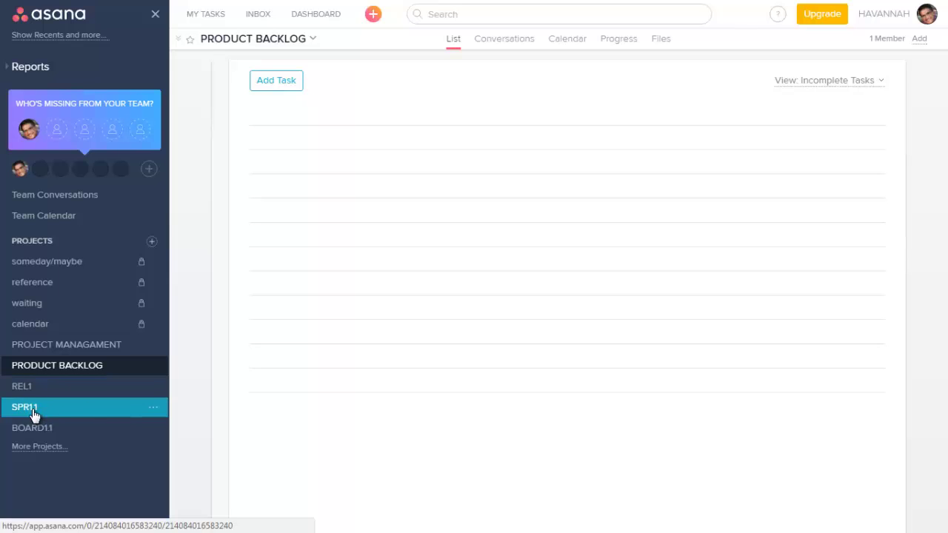
Copy the user stories in A1:A32 of the Excel sheet REL1_ES and paste them as tasks into Asana's PRODUCT BACKLOG project.
key(alt+Tab)
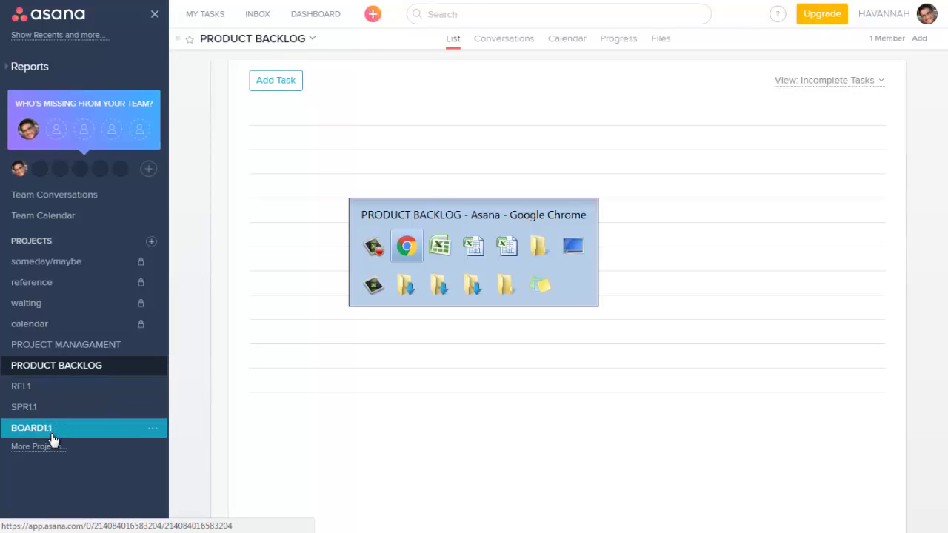
key(alt+Tab)
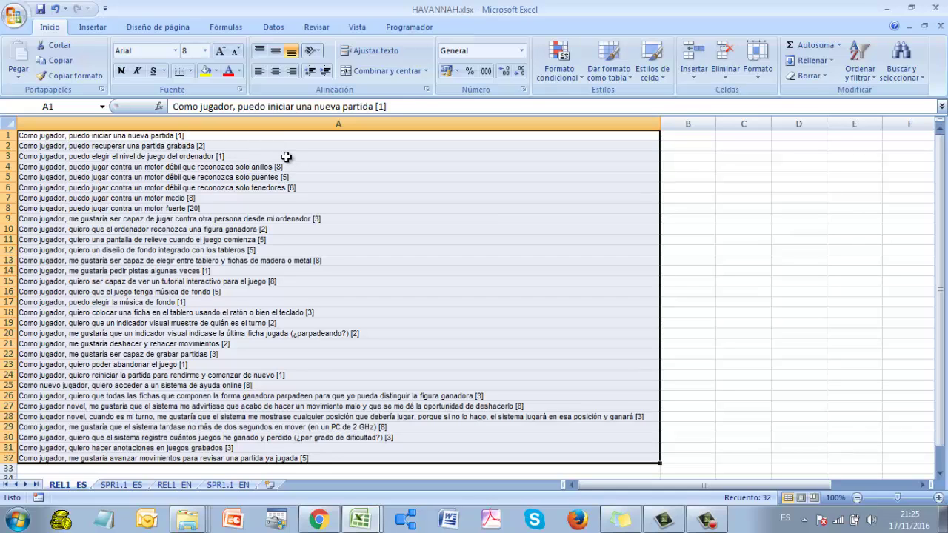
key(alt+Tab)
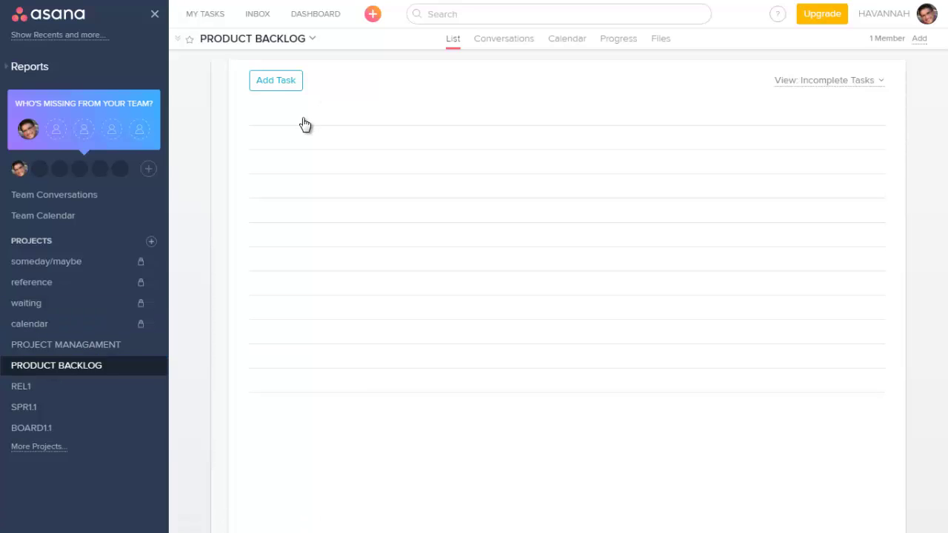
click(329, 112)
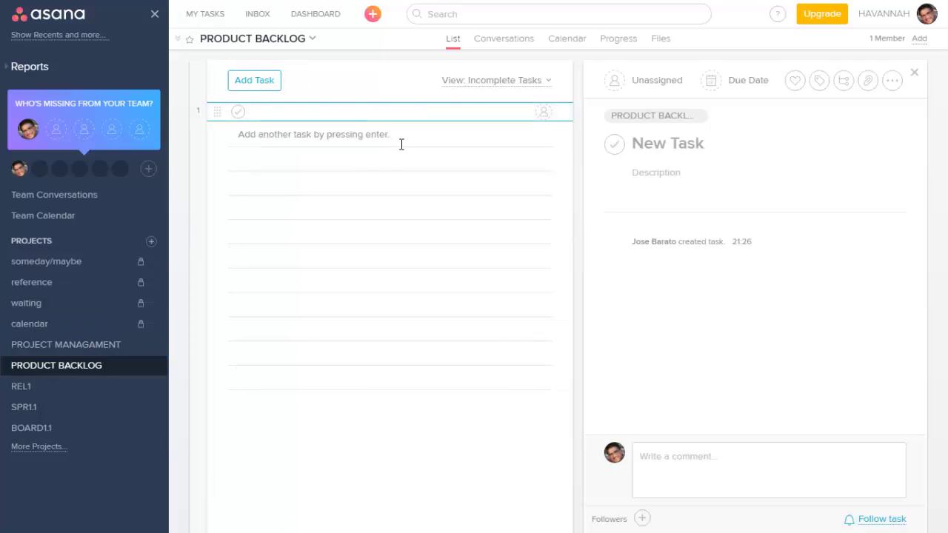
key(ctrl+v)
drag(569, 415, 590, 248)
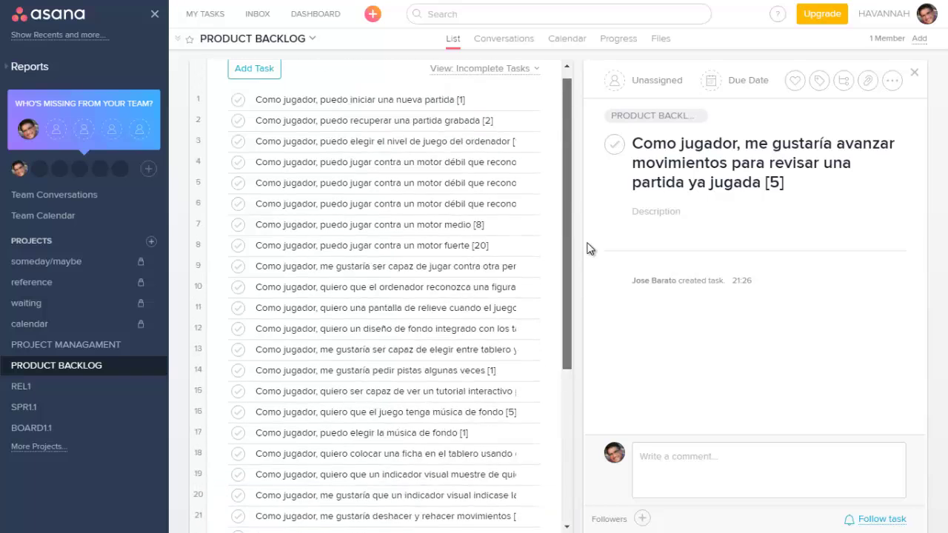
Select all the pasted user stories in PRODUCT BACKLOG and add them to the REL1 project as well.
scroll(431, 117, up, 1)
shift+click(430, 113)
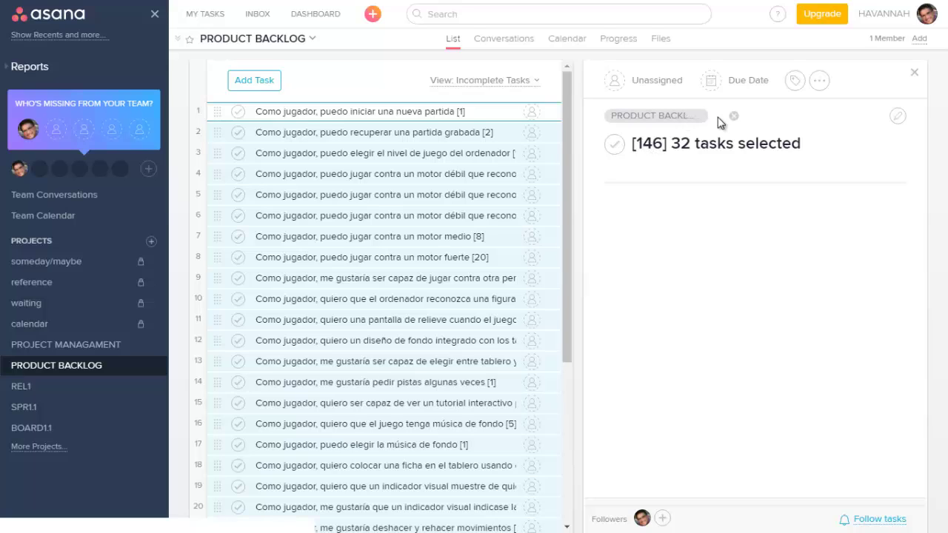
click(898, 125)
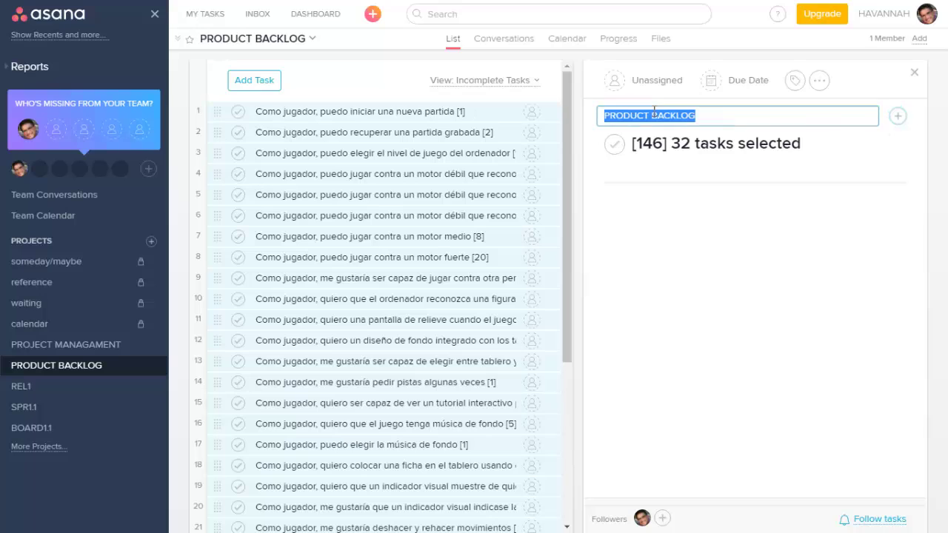
click(895, 125)
text(re)
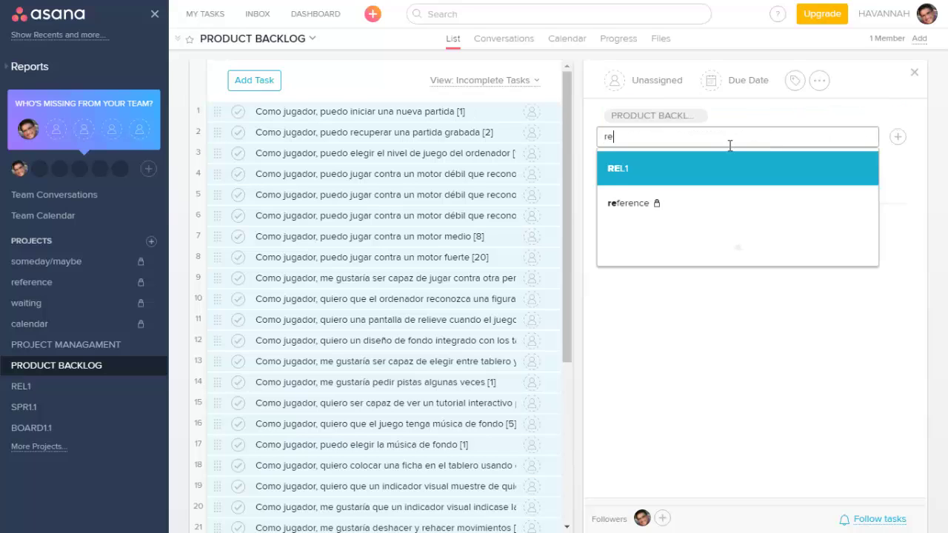
click(618, 172)
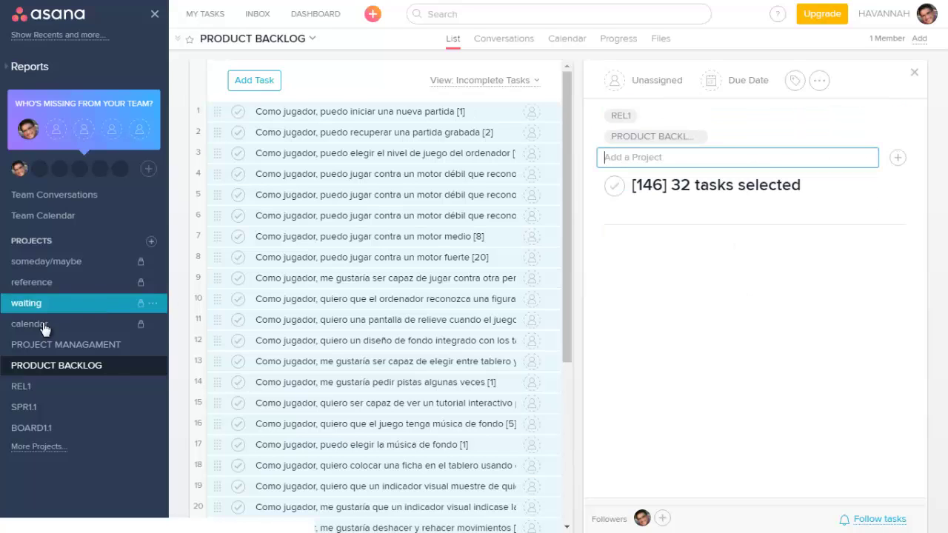
In the REL1 project, add a section named "TO-DO:" above the first user story.
click(48, 387)
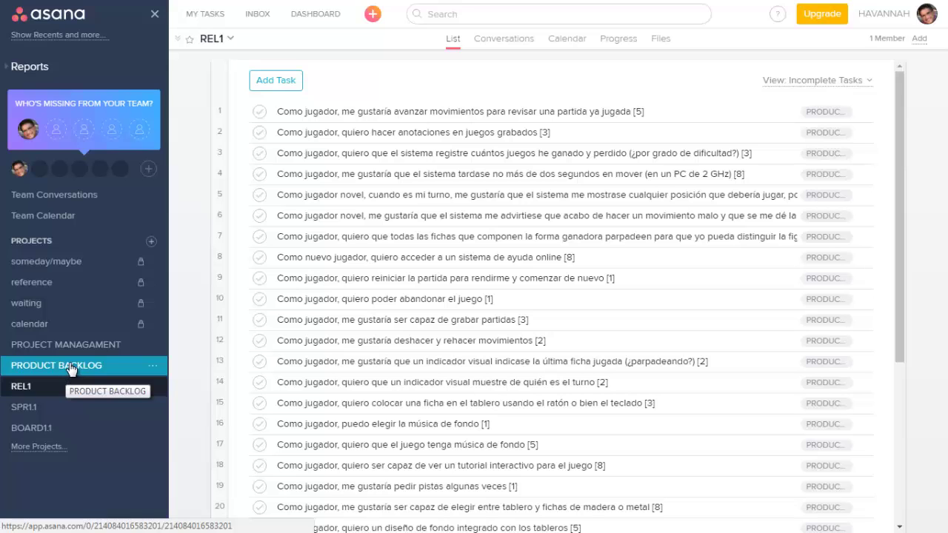
click(278, 112)
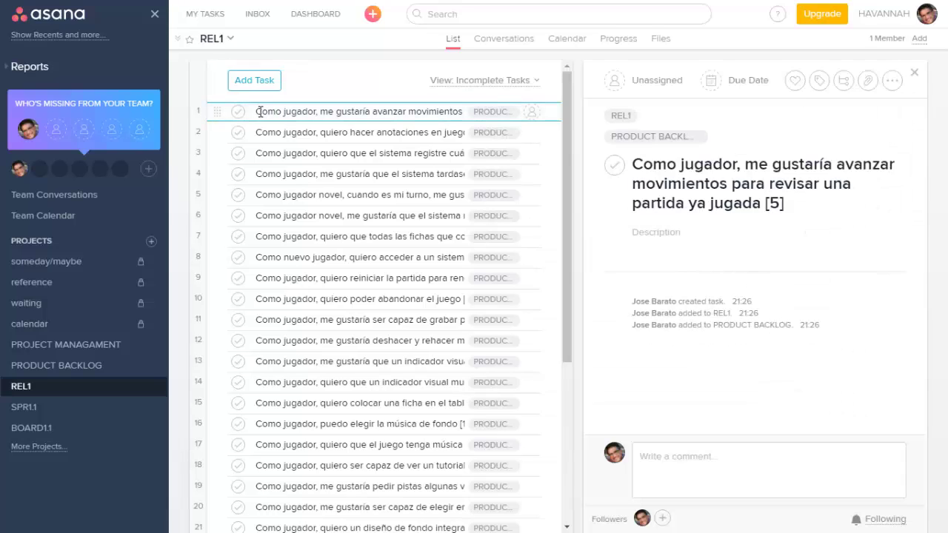
key(Return)
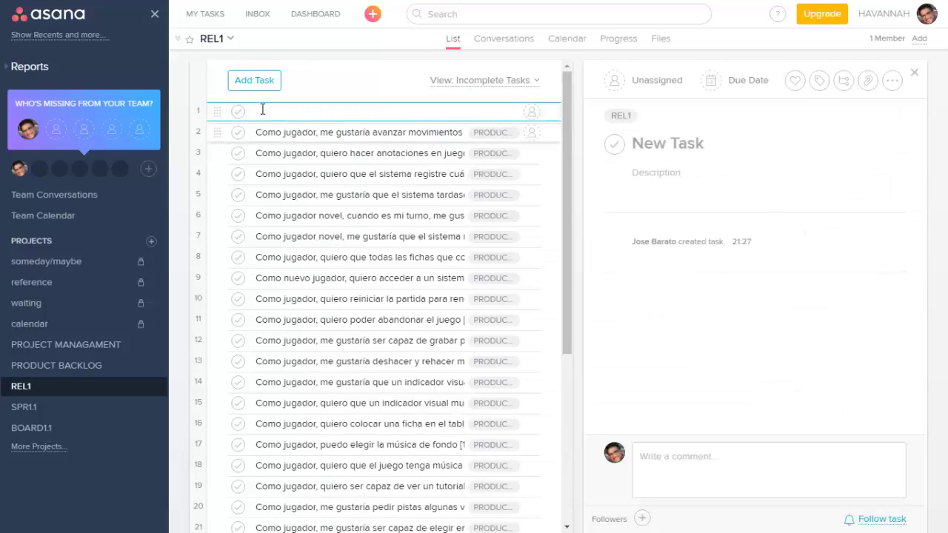
text(TO-DO:)
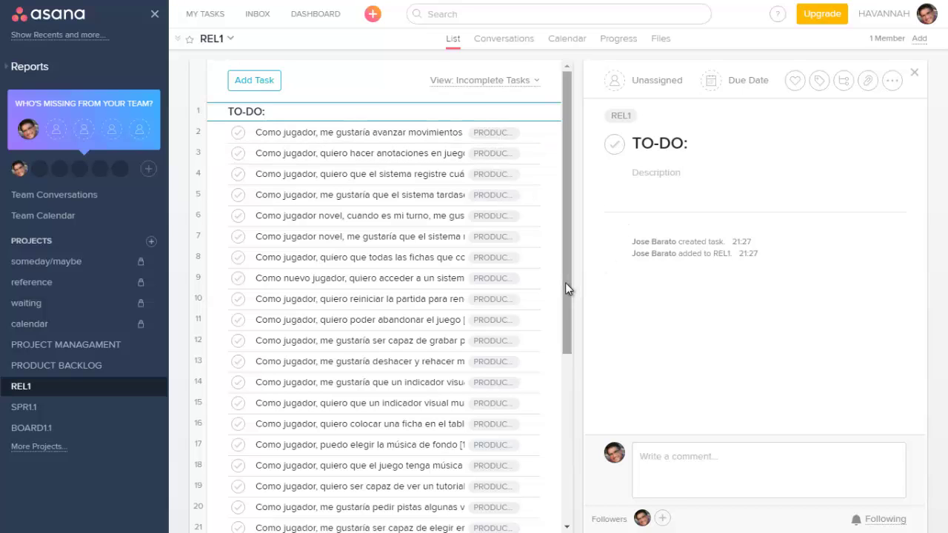
drag(565, 282, 573, 227)
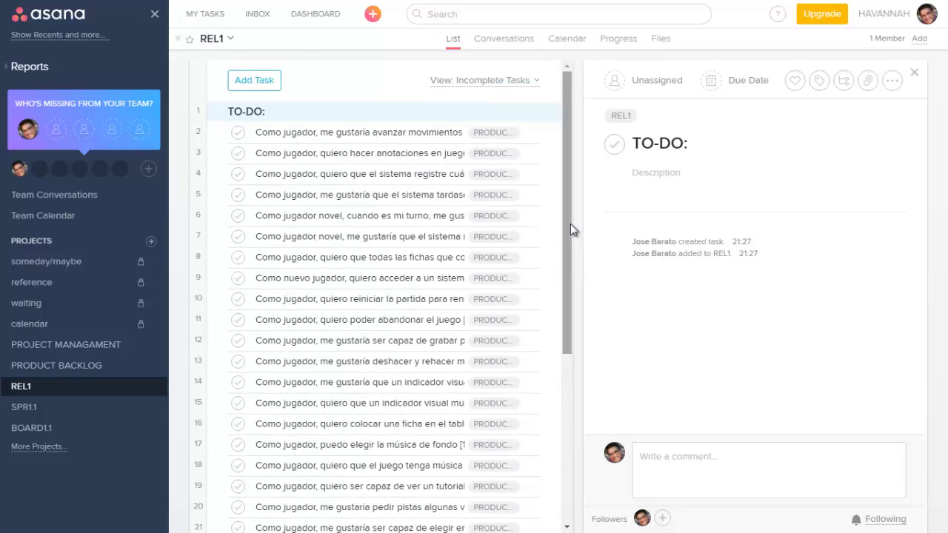
Switch to the Excel workbook and examine the three bold user stories on sheet SPR1.1_ES that are planned for the sprint.
key(alt+Tab)
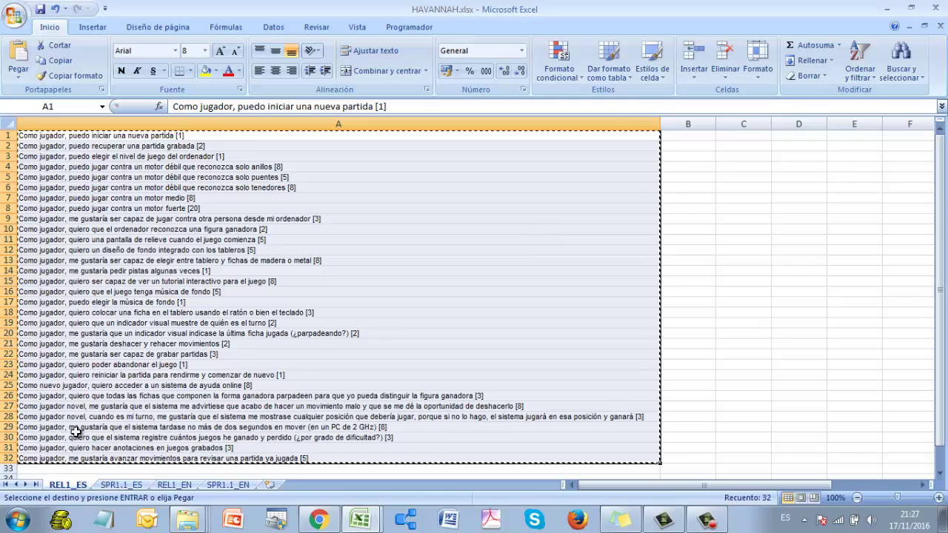
click(122, 485)
scroll(145, 448, up, 2)
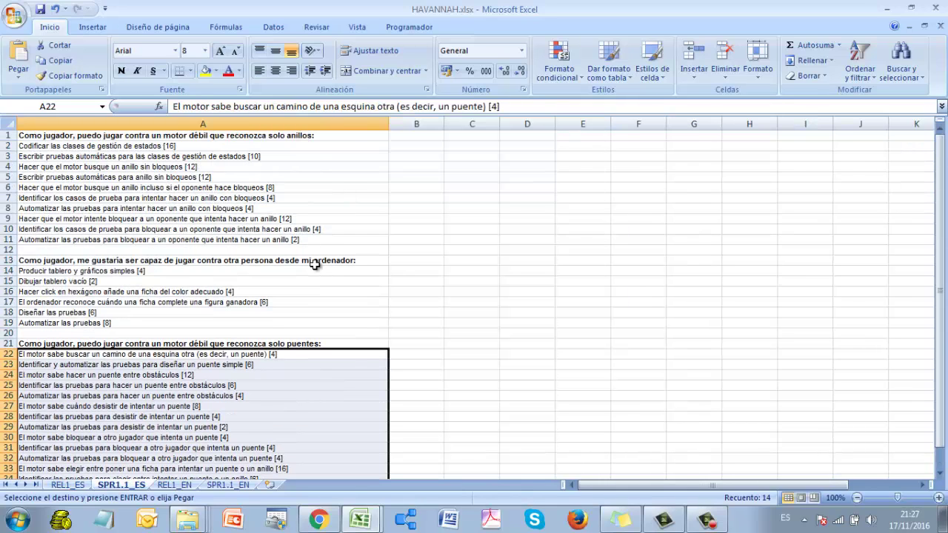
click(52, 138)
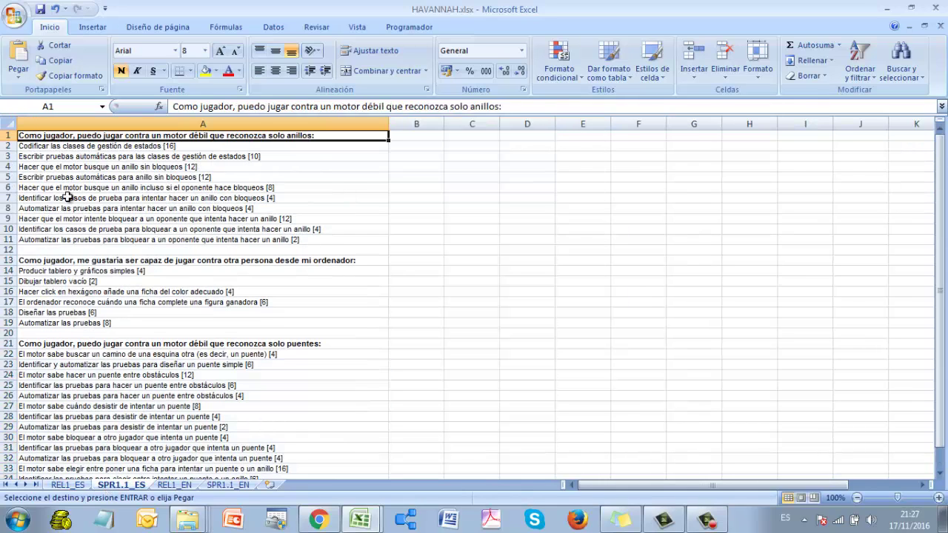
click(64, 262)
click(77, 344)
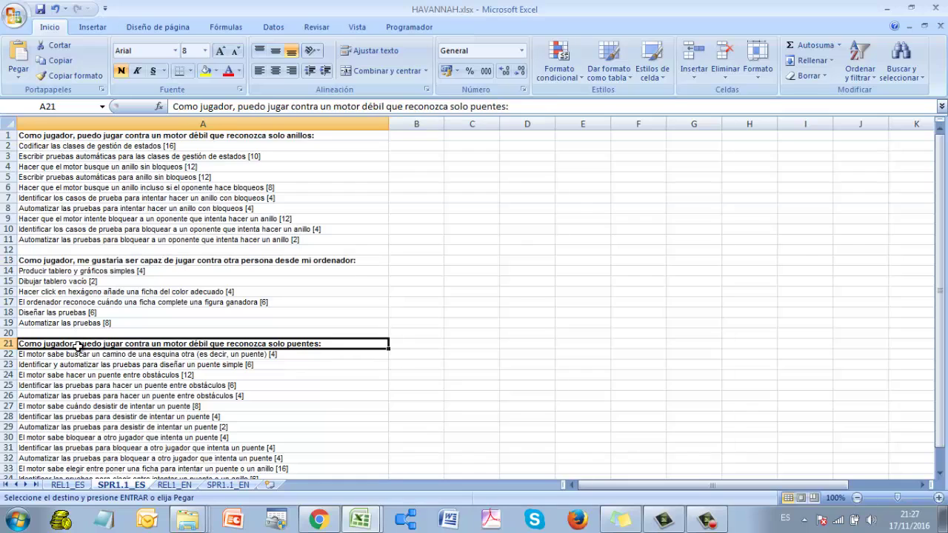
click(152, 137)
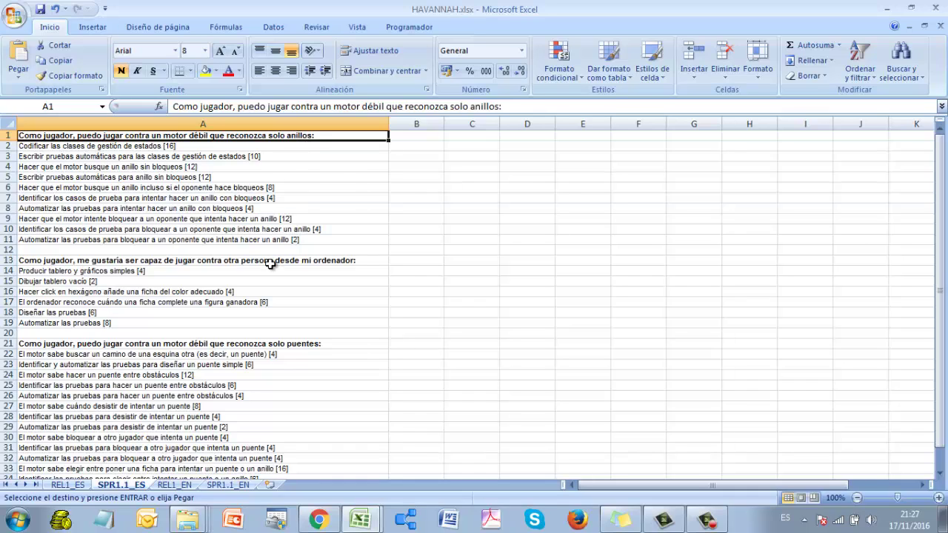
click(244, 348)
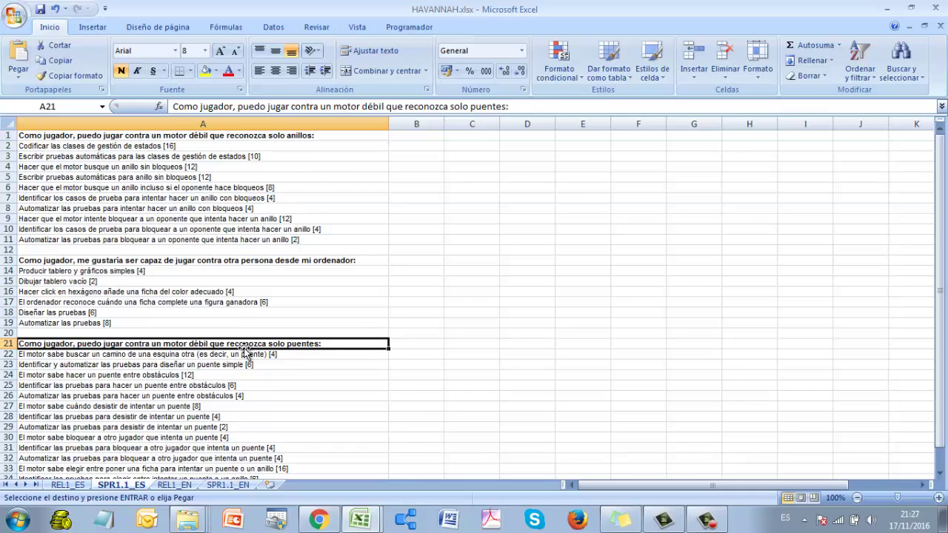
click(224, 257)
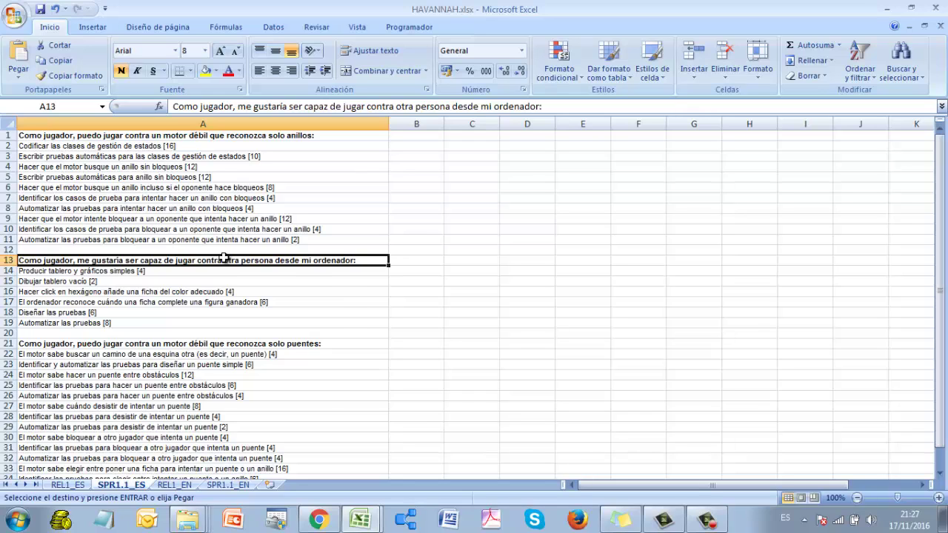
Back in Asana, search for "anillos" and mark the user story about the weak engine that recognises only rings with a heart.
key(alt+Tab)
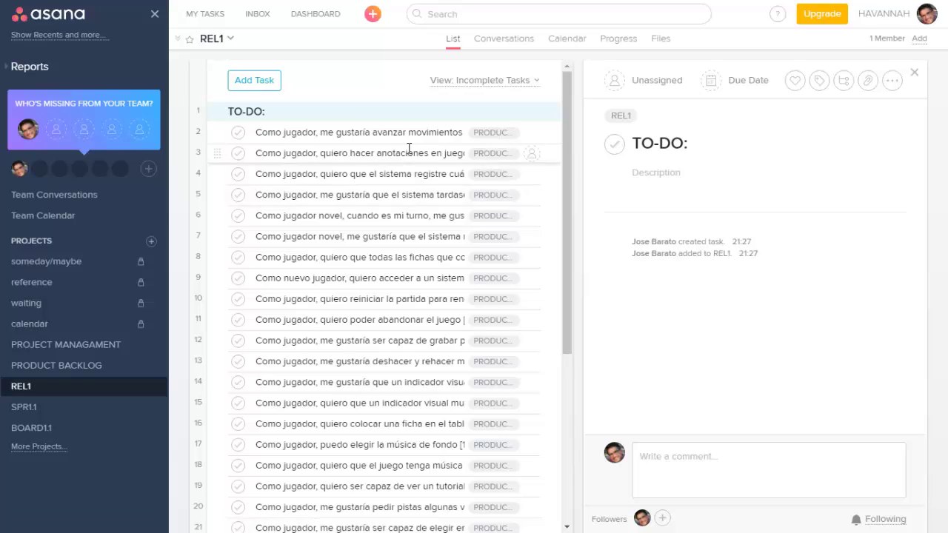
click(493, 13)
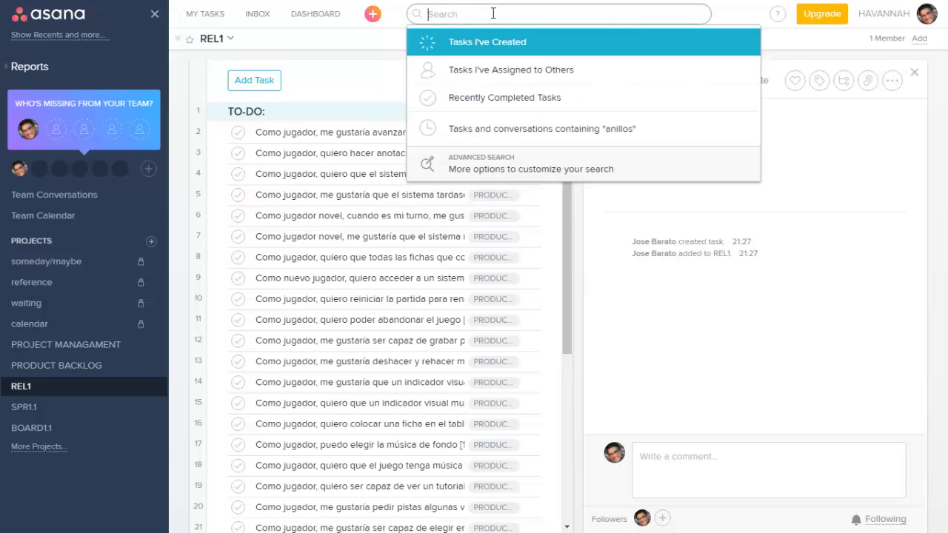
text(ANILLO)
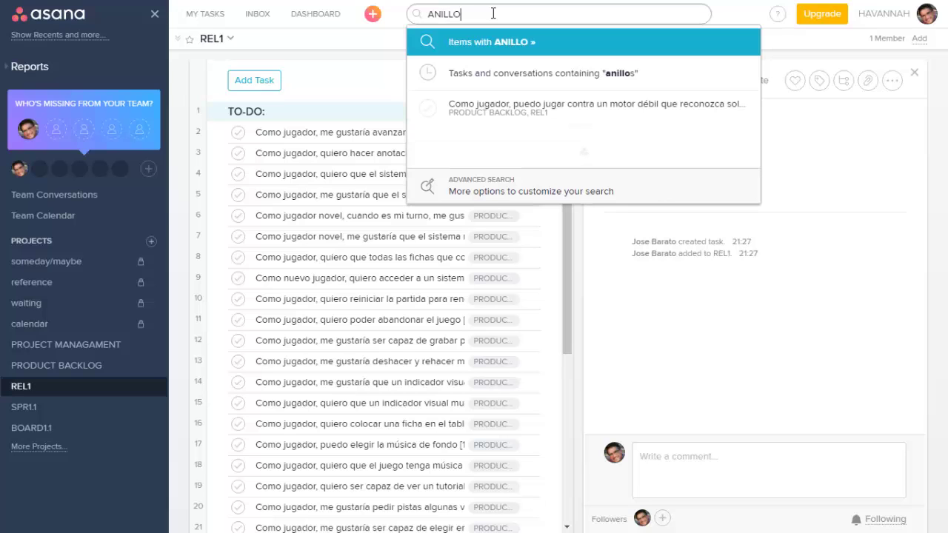
click(524, 78)
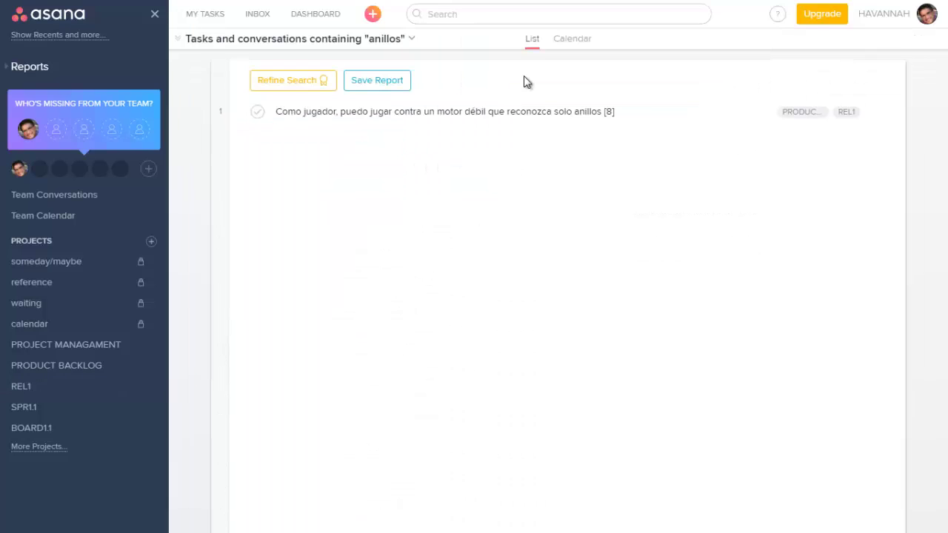
click(563, 120)
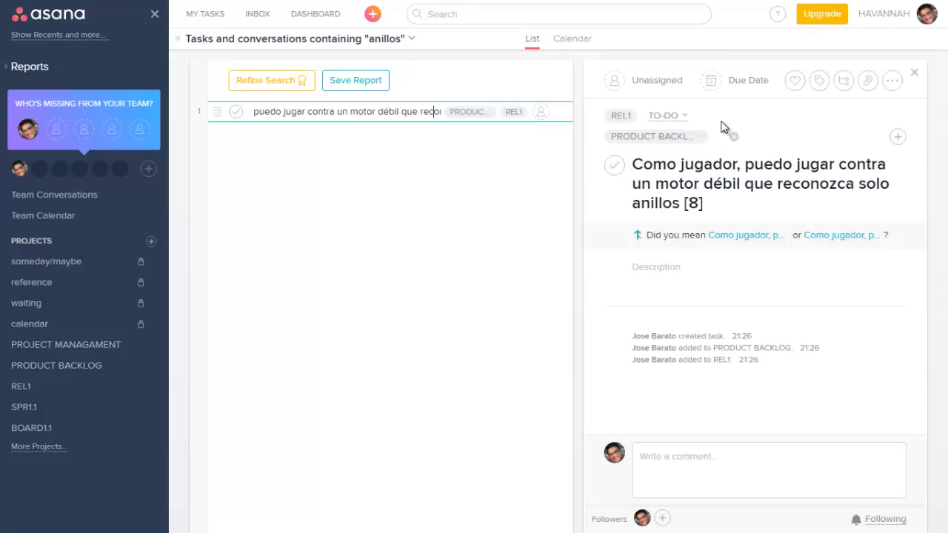
click(794, 80)
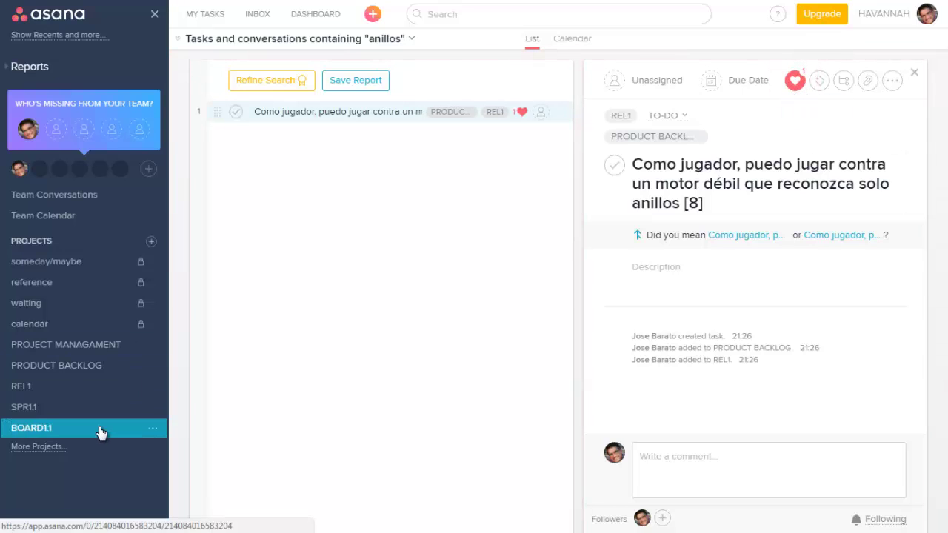
Search for "PUENTES" and mark the user story about the weak engine that recognises only bridges with a heart.
click(46, 386)
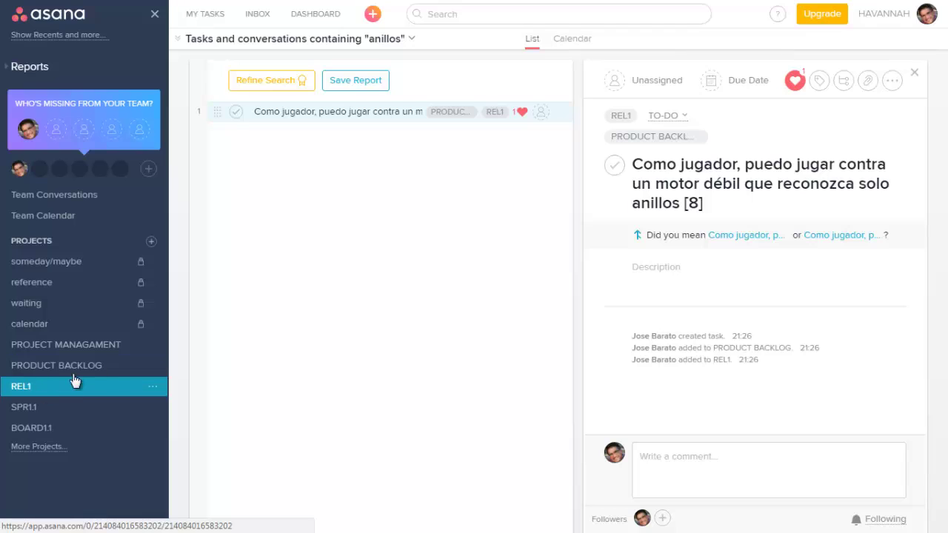
click(481, 14)
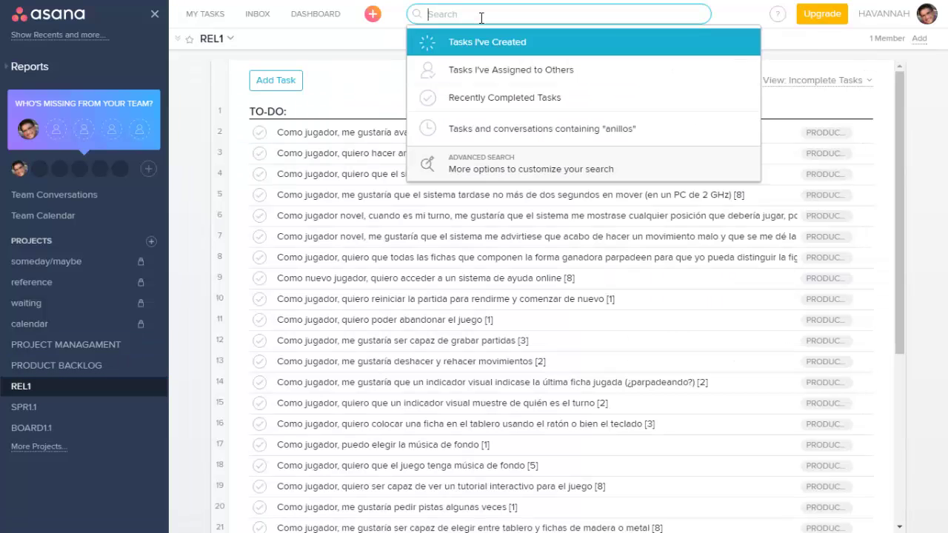
text(PUENTE)
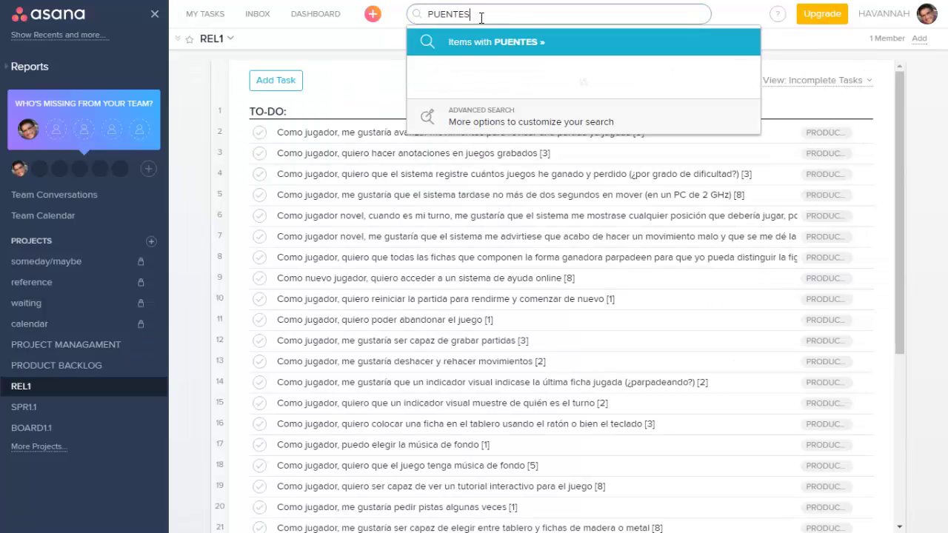
text(S)
click(487, 78)
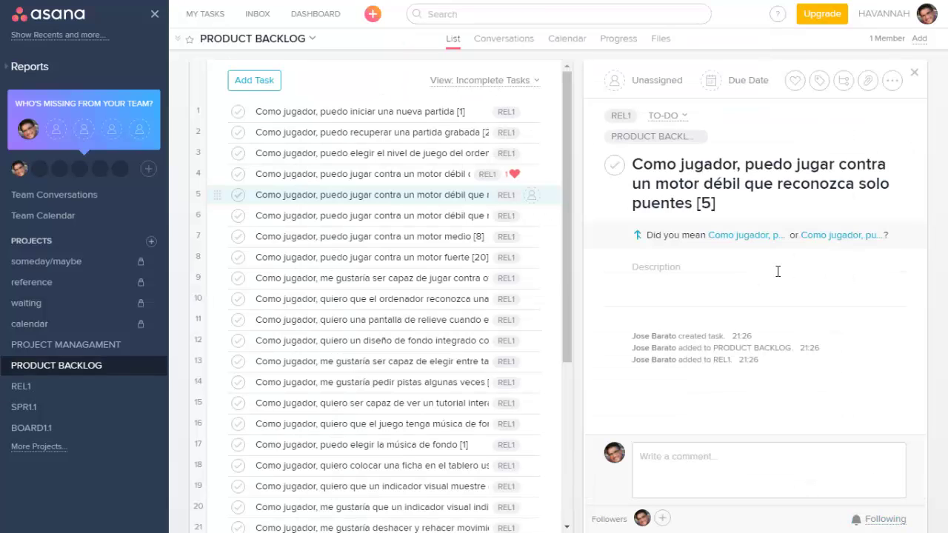
click(795, 80)
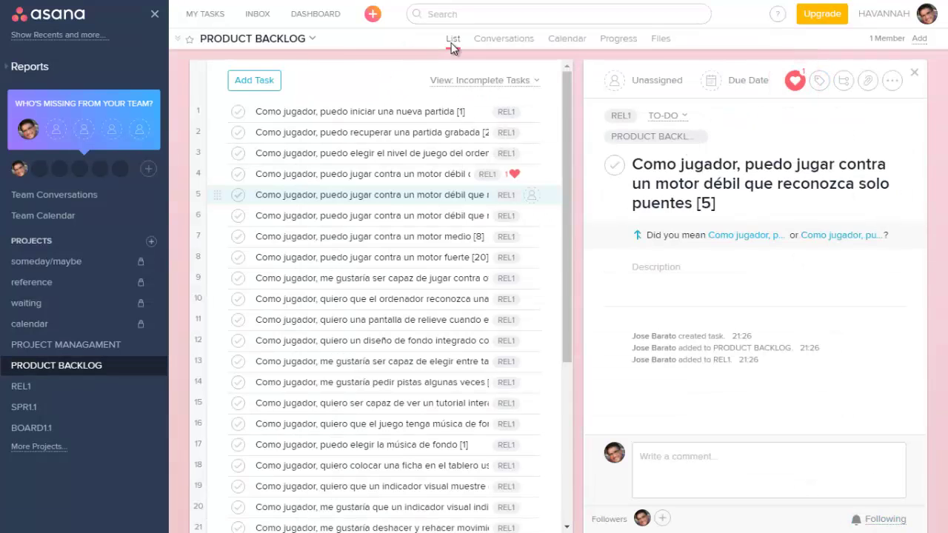
Search for "PERSONA" and mark the user story about playing against another person from my computer with a heart.
click(474, 15)
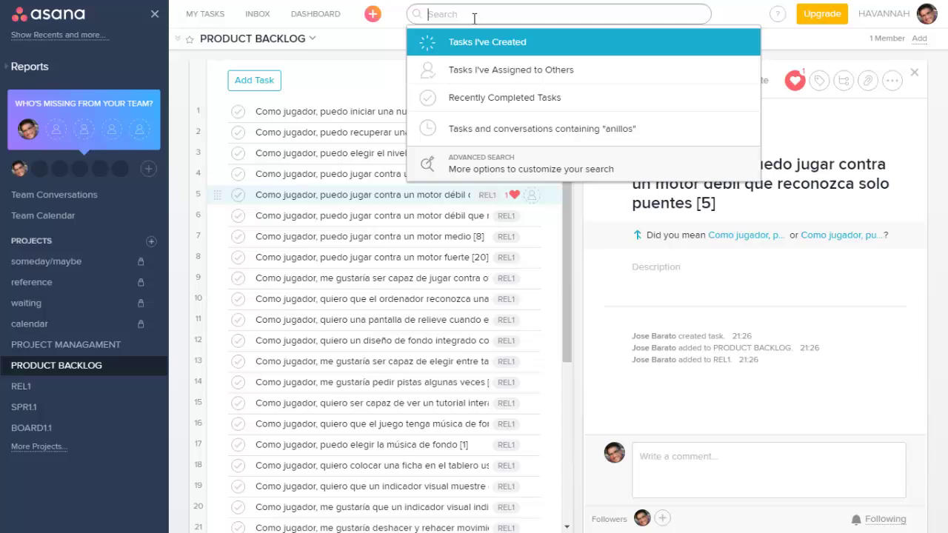
text(PERSONA)
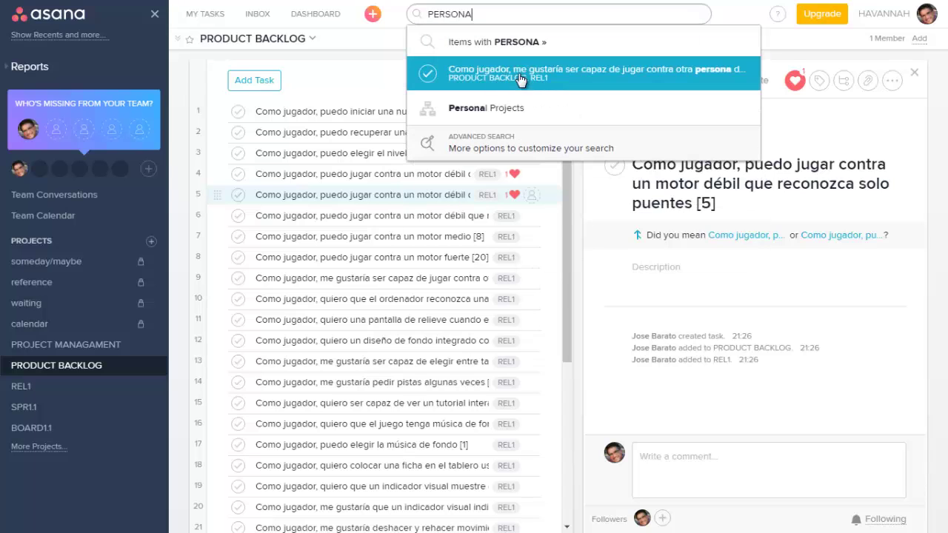
click(521, 80)
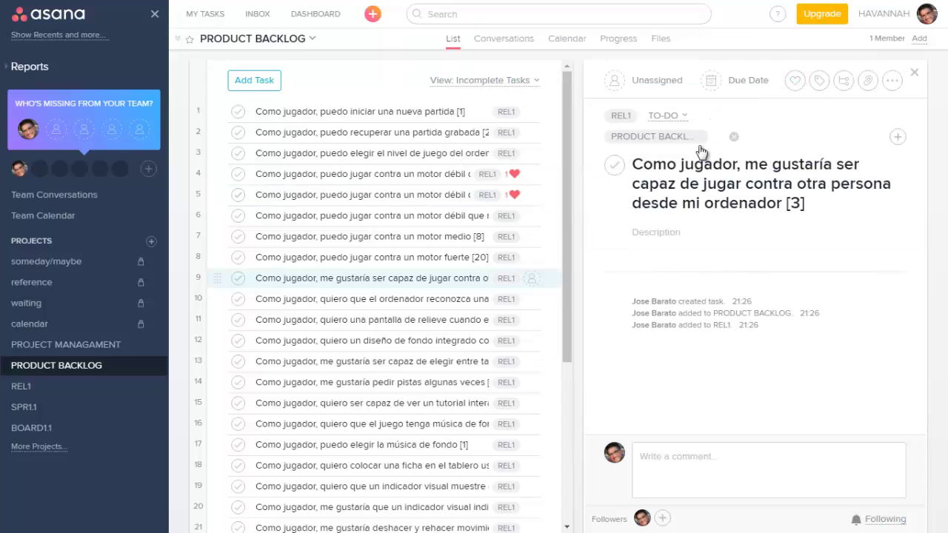
click(795, 80)
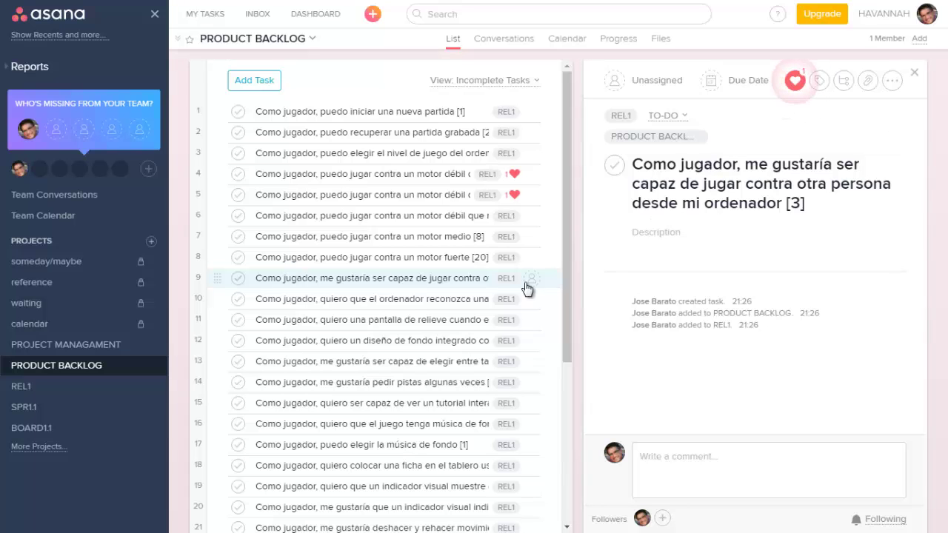
In the REL1 project, move the three user stories marked with hearts above the TO-DO: section.
click(29, 387)
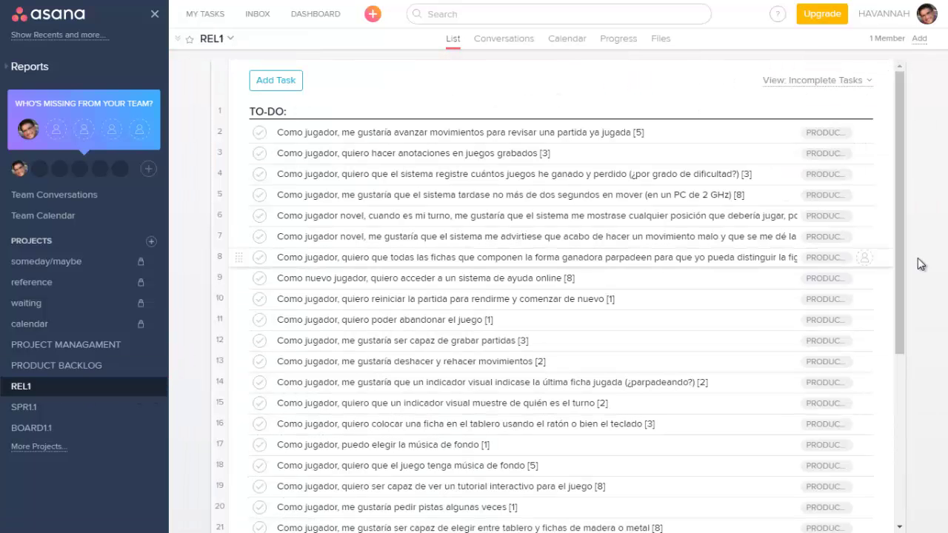
drag(900, 279, 891, 445)
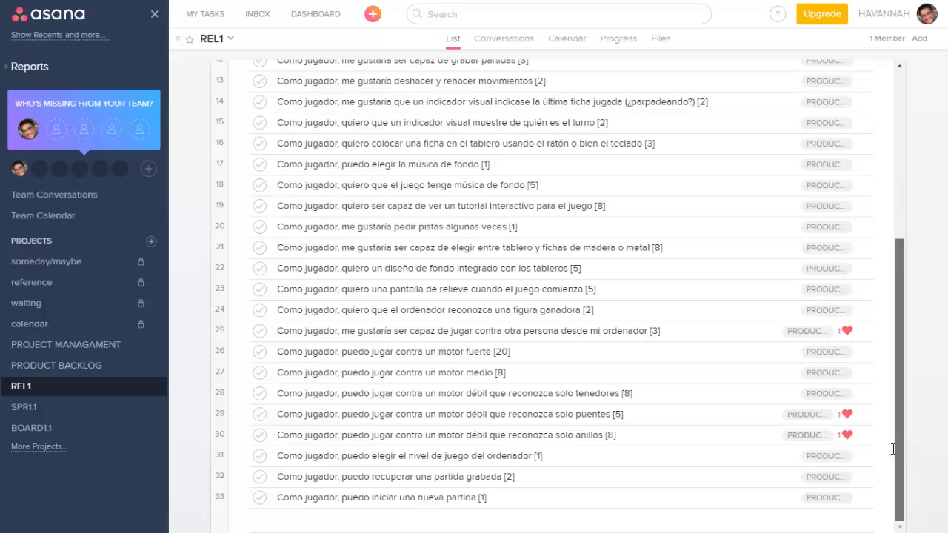
drag(239, 331, 254, 108)
drag(900, 239, 900, 403)
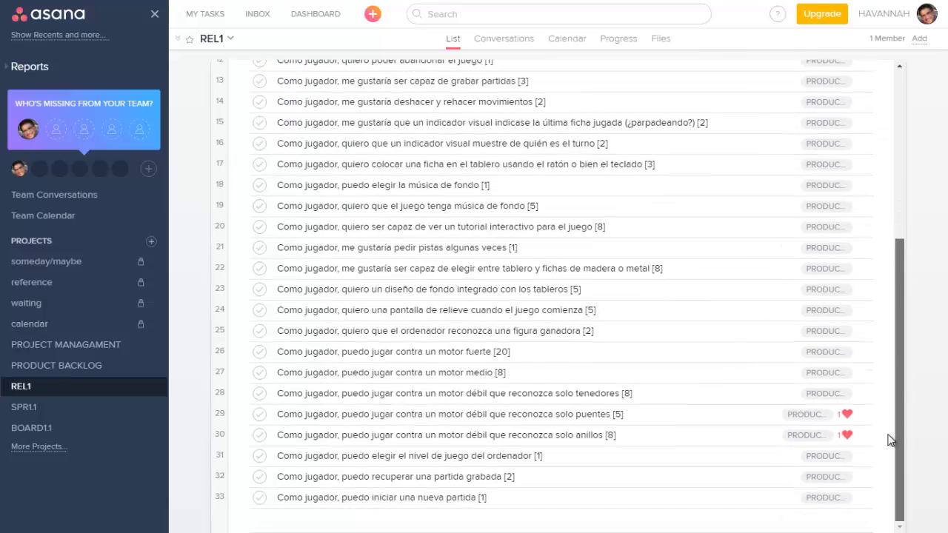
click(242, 420)
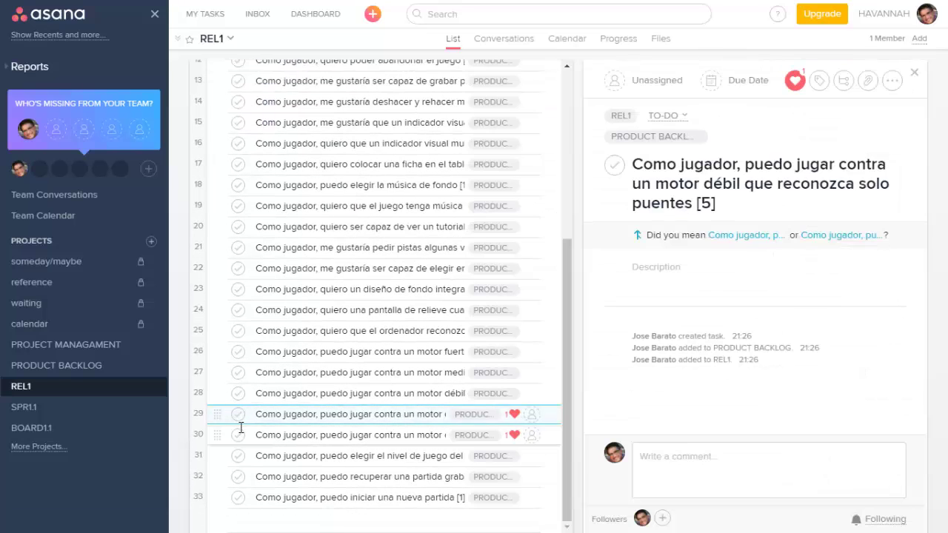
drag(225, 424, 247, 128)
Select the three hearted user stories above the TO-DO: section and add them together to the SPR1.1 project.
click(291, 111)
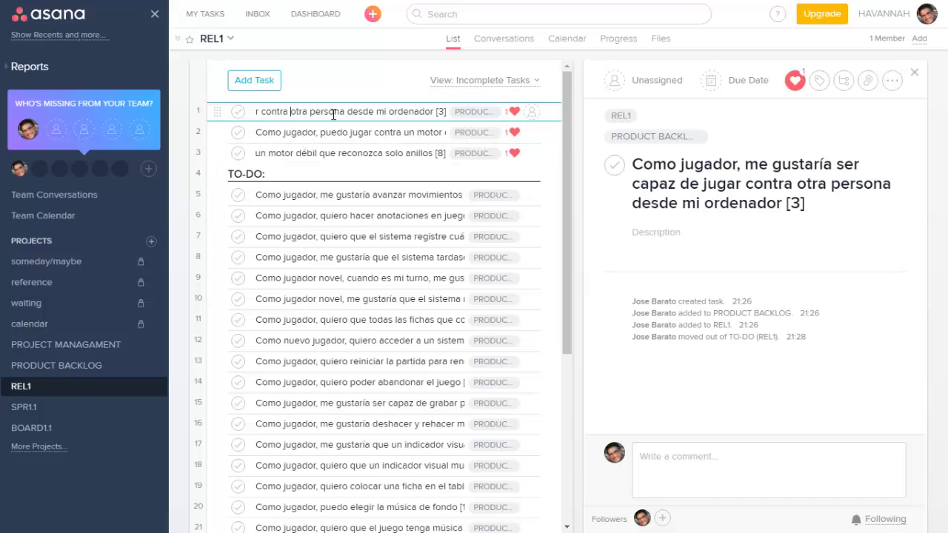
key(Escape)
shift+click(337, 153)
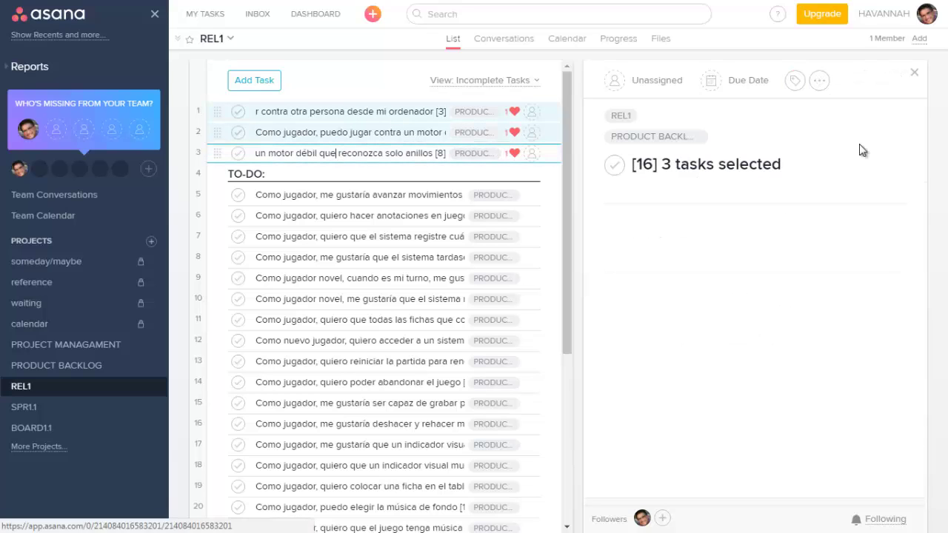
click(899, 137)
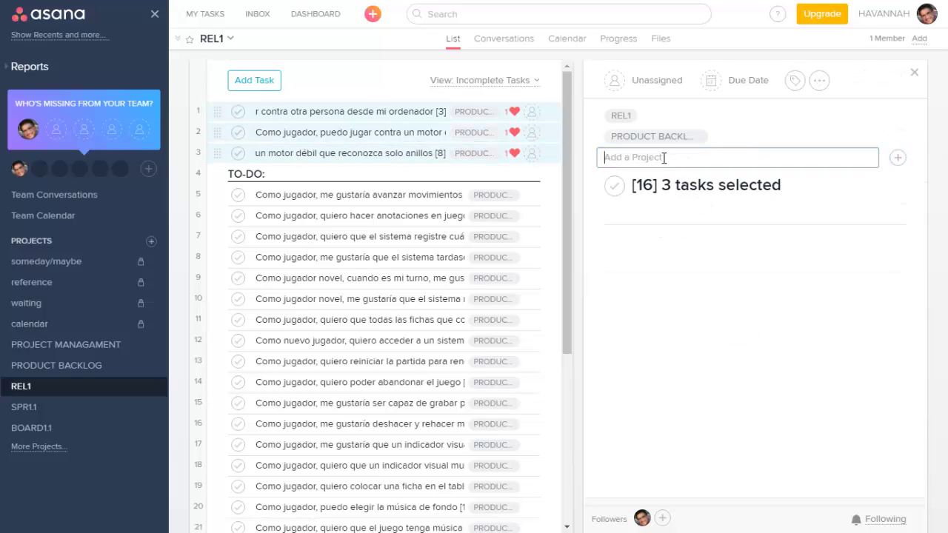
text(SP)
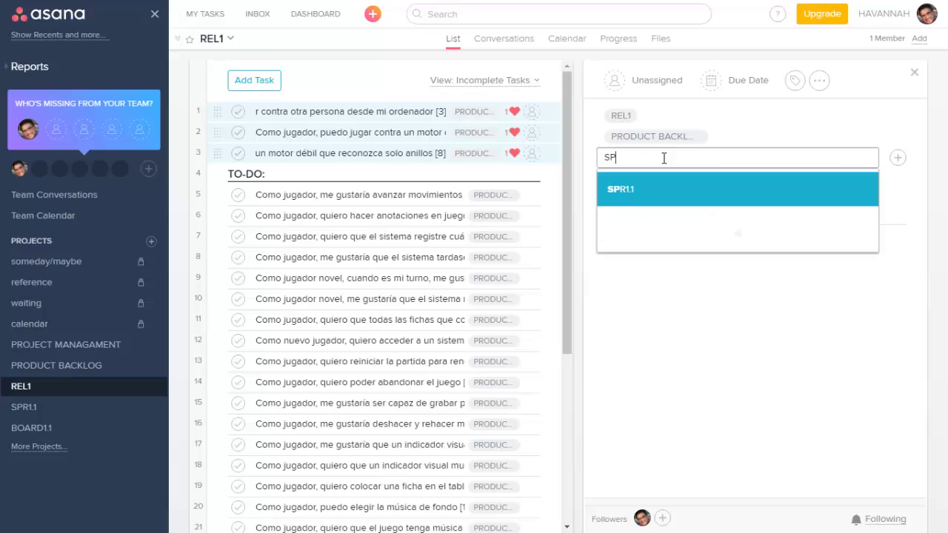
click(623, 194)
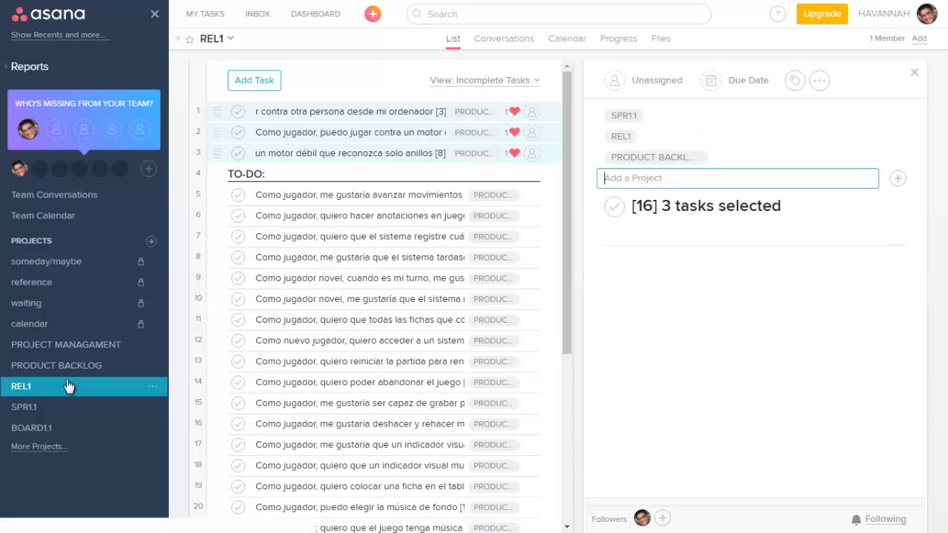
In the SPR1.1 project, add a section below the stories named "Como jugador, me gustaría ser capaz de jugar contra otra persona desde mi ordenador:".
click(35, 410)
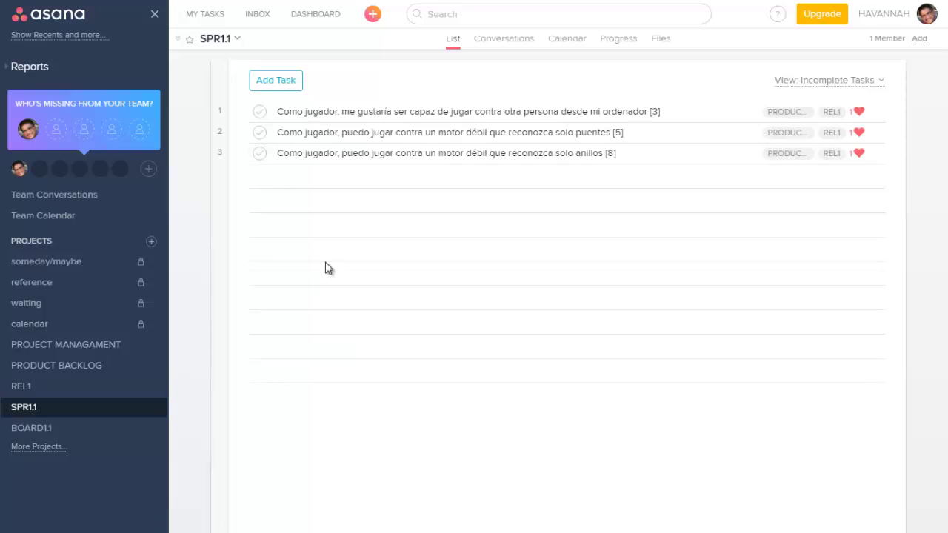
click(311, 112)
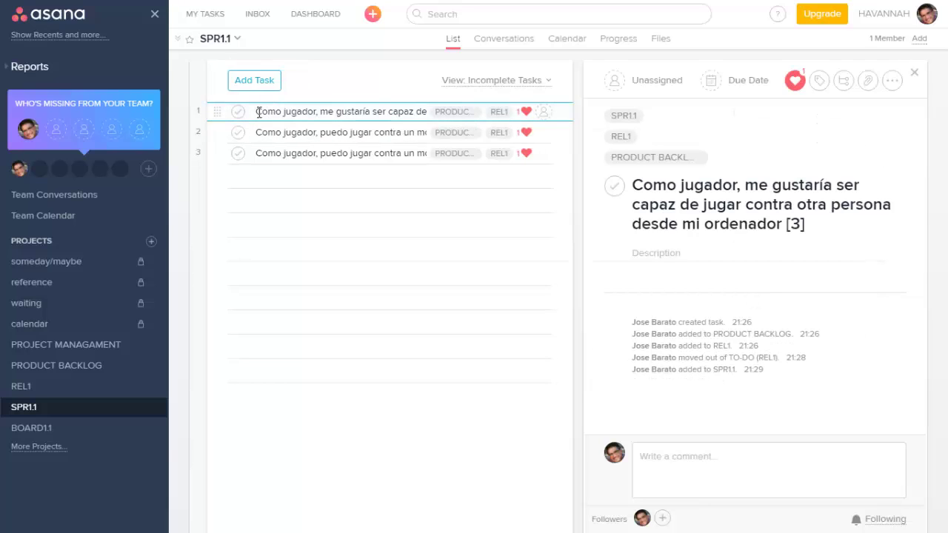
drag(630, 185, 782, 231)
key(ctrl+c)
click(914, 72)
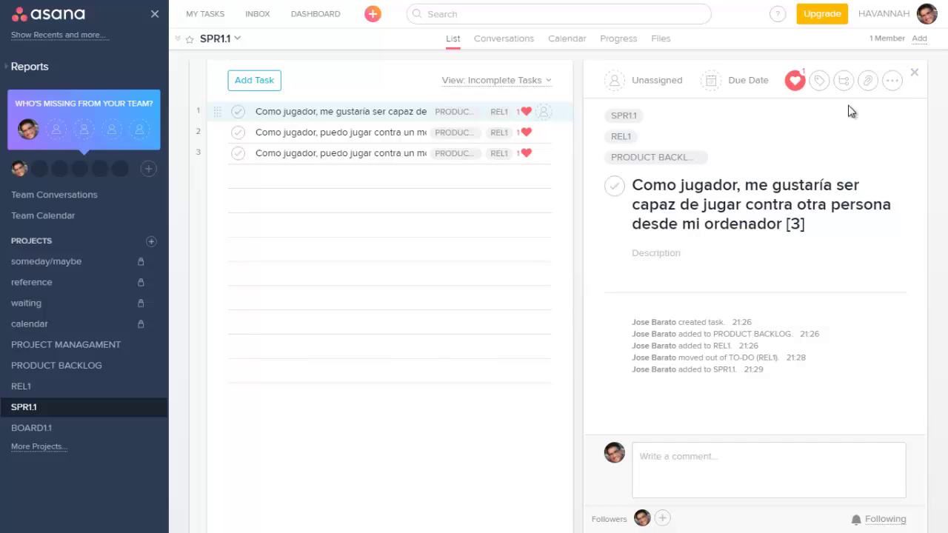
click(626, 155)
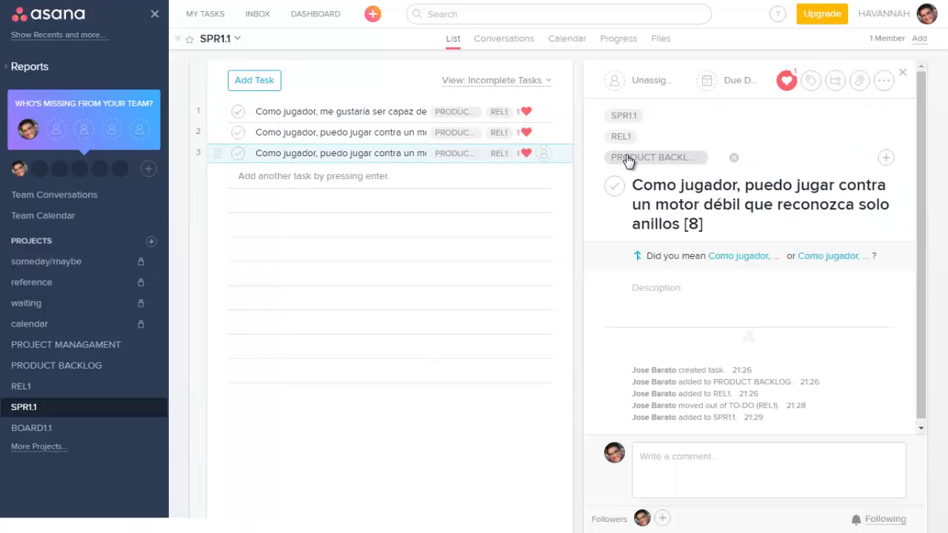
click(427, 183)
key(ctrl+v)
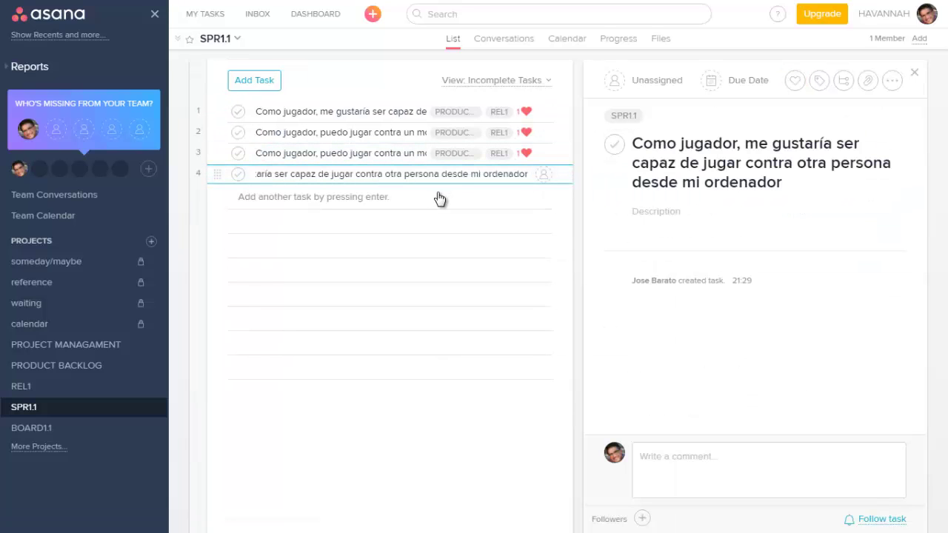
text(:)
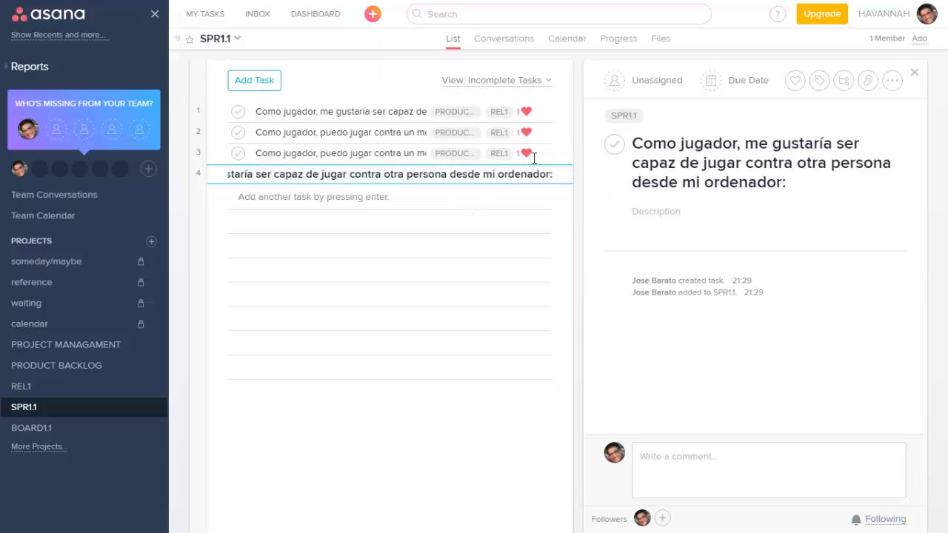
Link the original "otra persona" story in its new section's description using the copied task URL, and remove that story from SPR1.1.
click(339, 112)
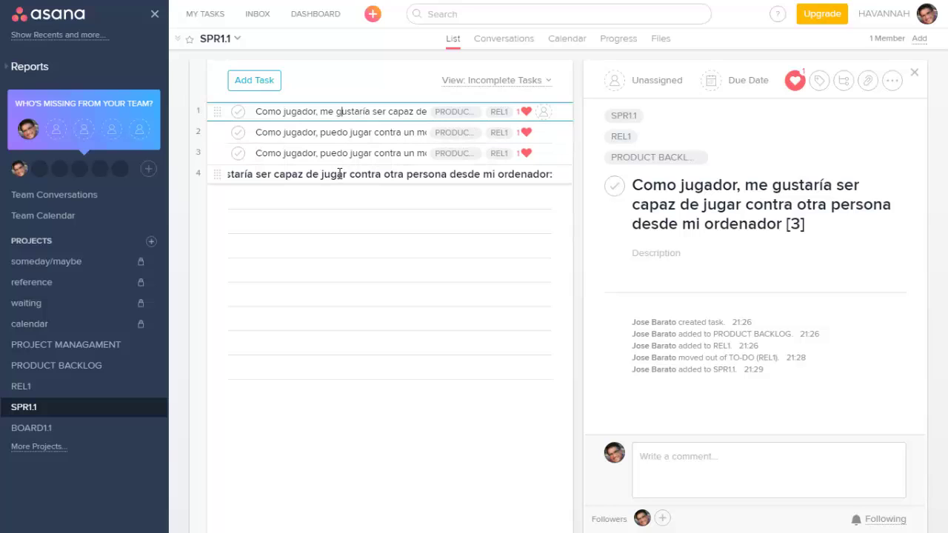
click(869, 82)
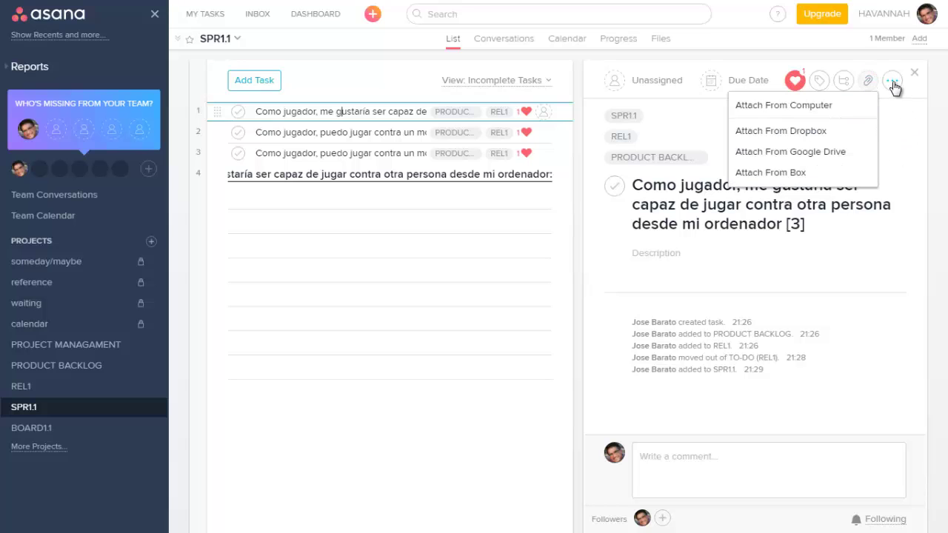
click(893, 82)
click(789, 172)
click(417, 174)
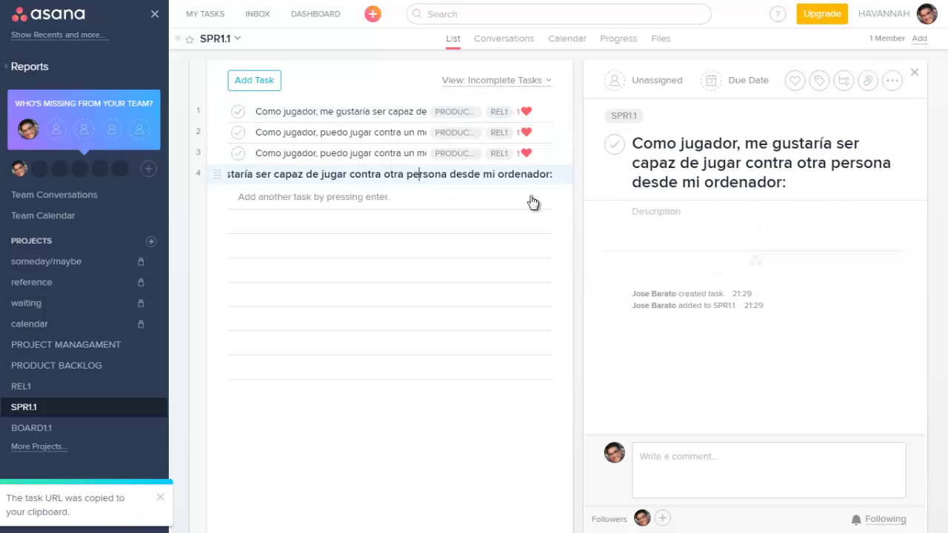
click(669, 212)
key(ctrl+v)
key(Return)
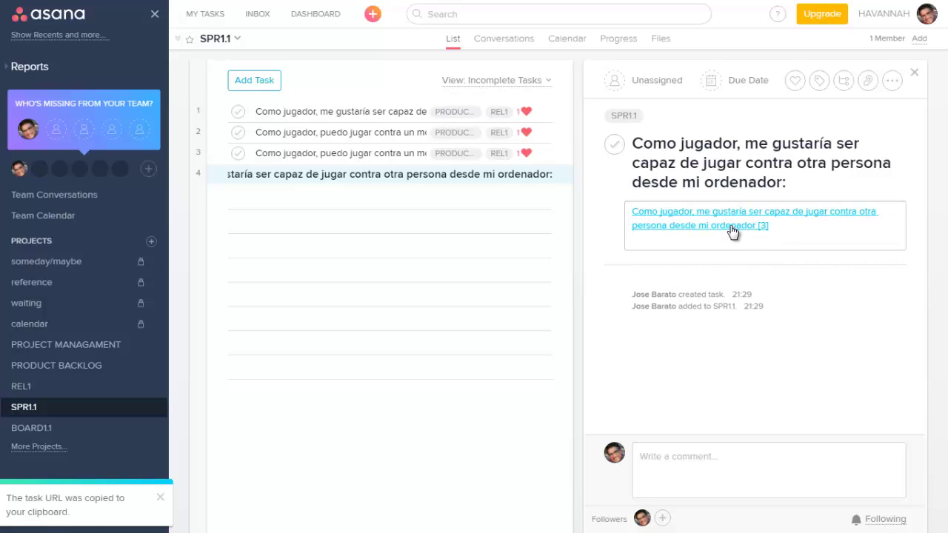
click(391, 113)
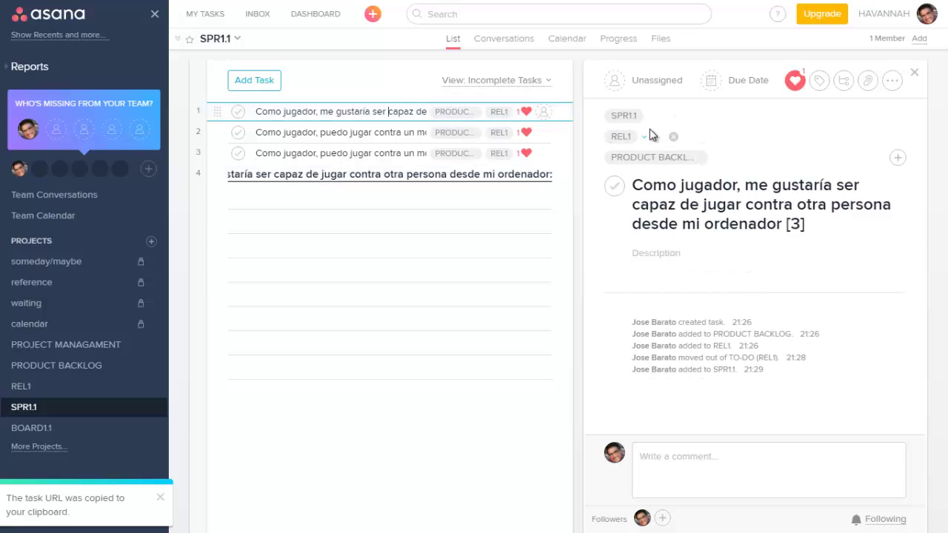
click(680, 116)
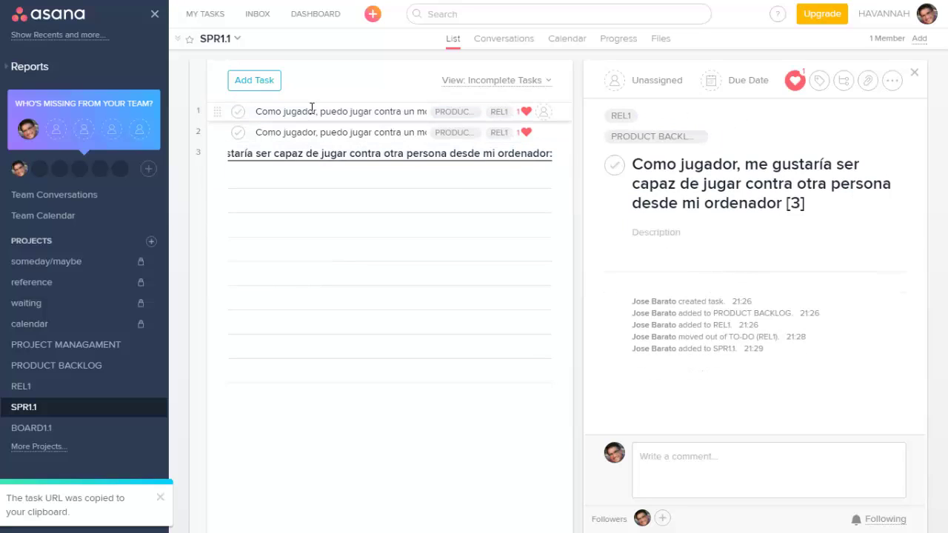
Below the existing section, add another section named "Como jugador, puedo jugar contra un motor débil que reconozca solo puentes:".
click(279, 114)
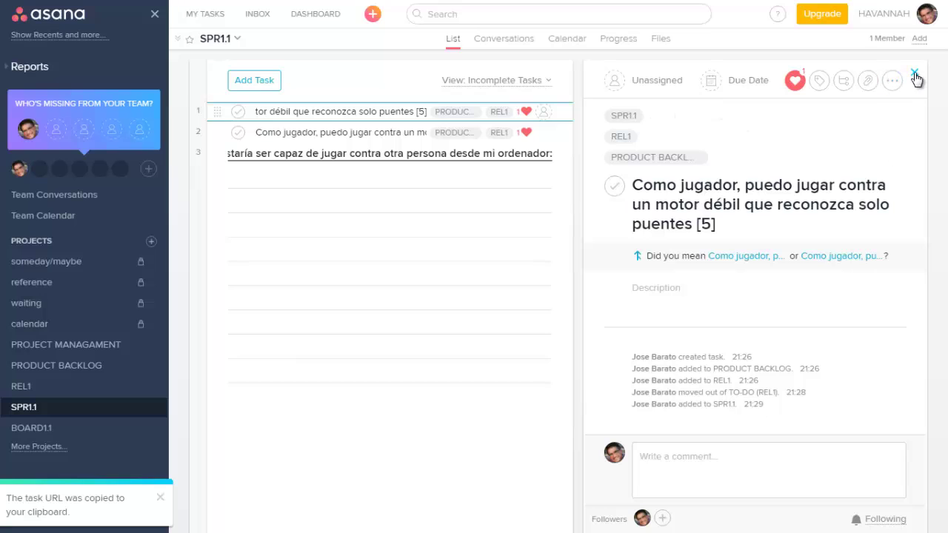
click(634, 186)
drag(634, 185, 693, 224)
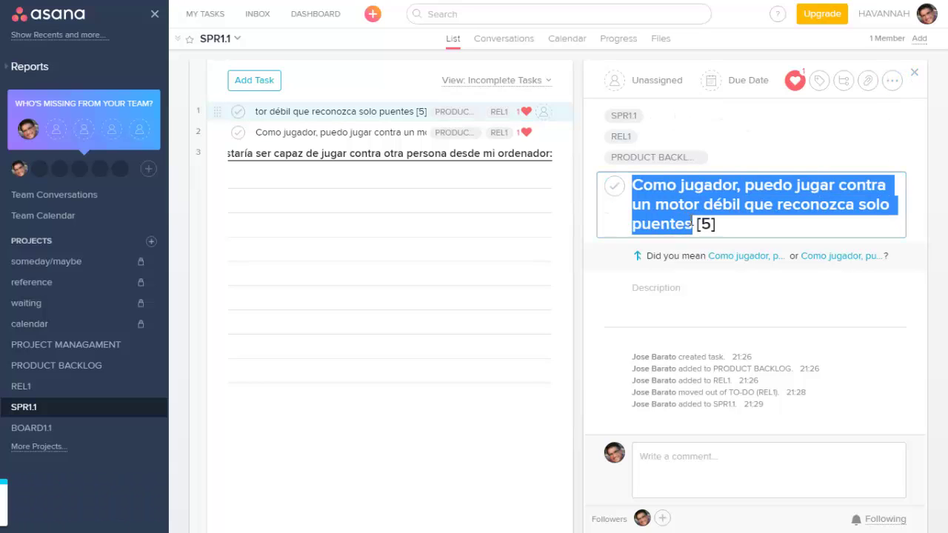
click(539, 155)
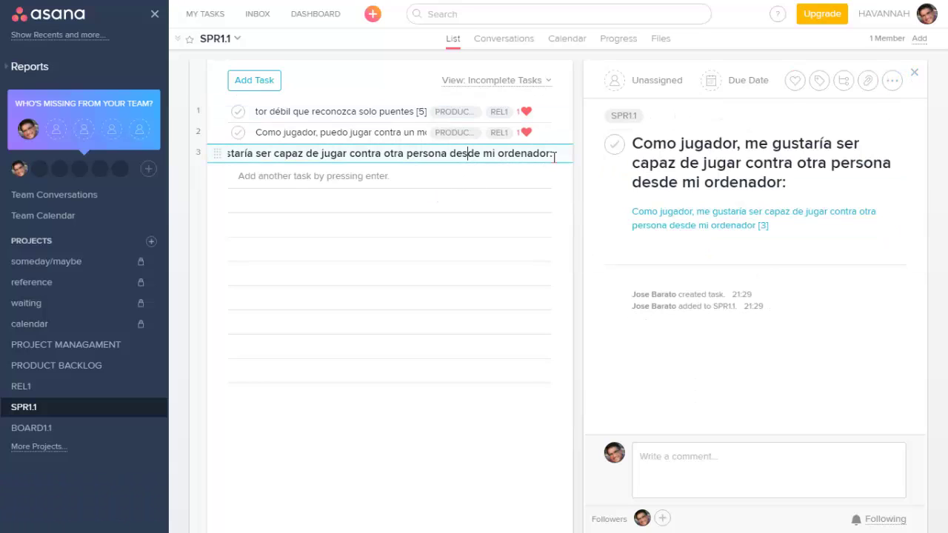
key(Return)
key(ctrl+v)
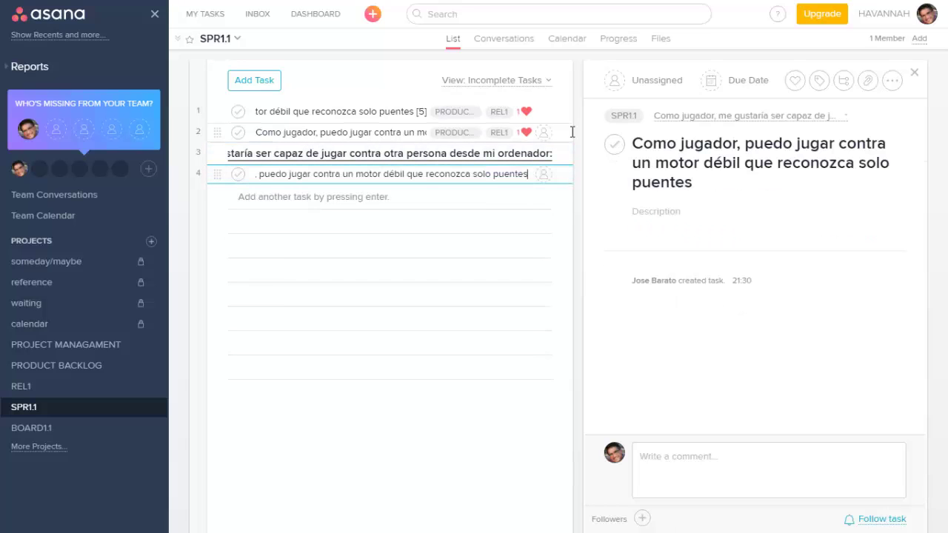
text(:)
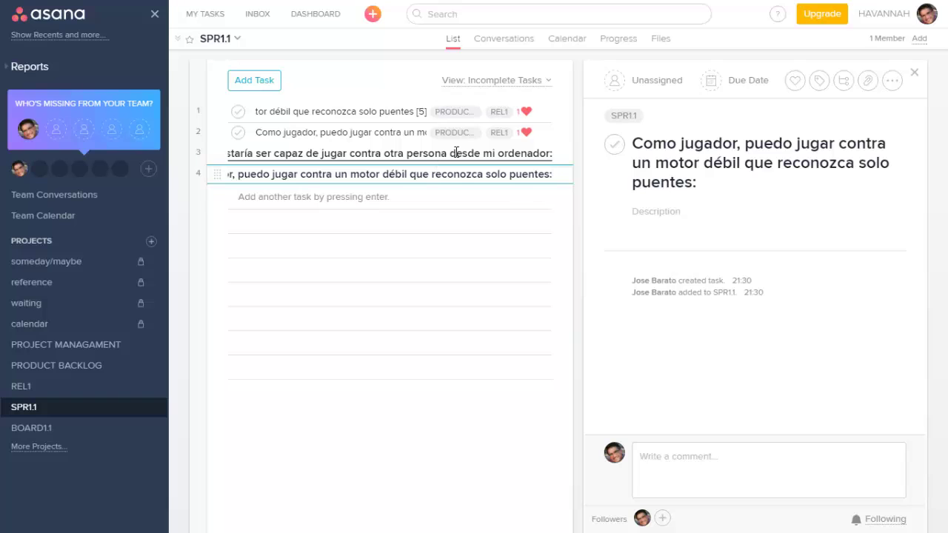
Paste the original "puentes" story's task URL into its new section's description, and remove that story from SPR1.1.
click(366, 109)
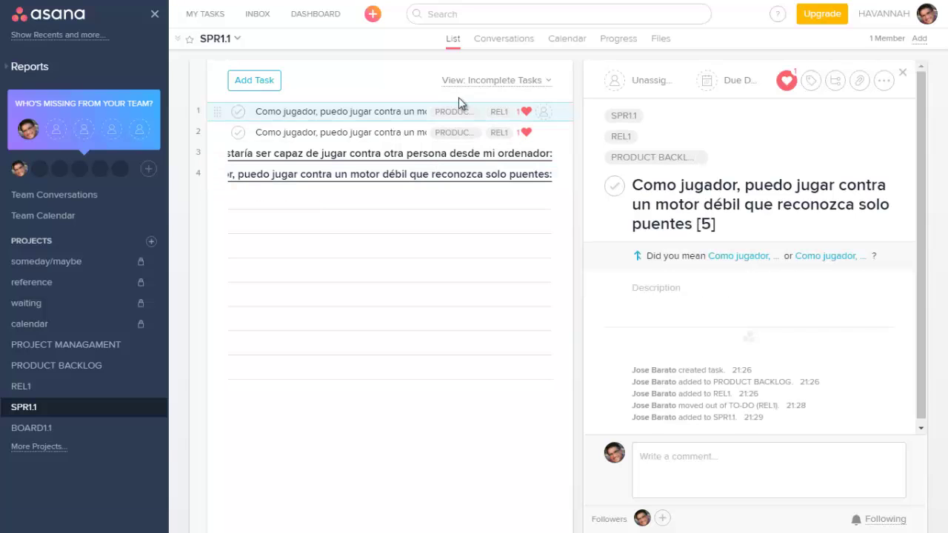
click(893, 80)
click(796, 170)
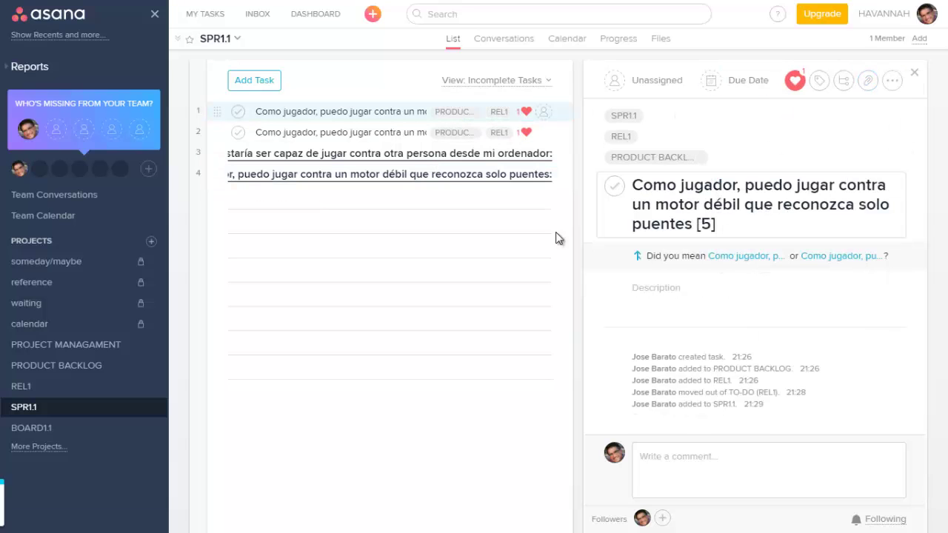
click(436, 169)
click(697, 213)
key(ctrl+v)
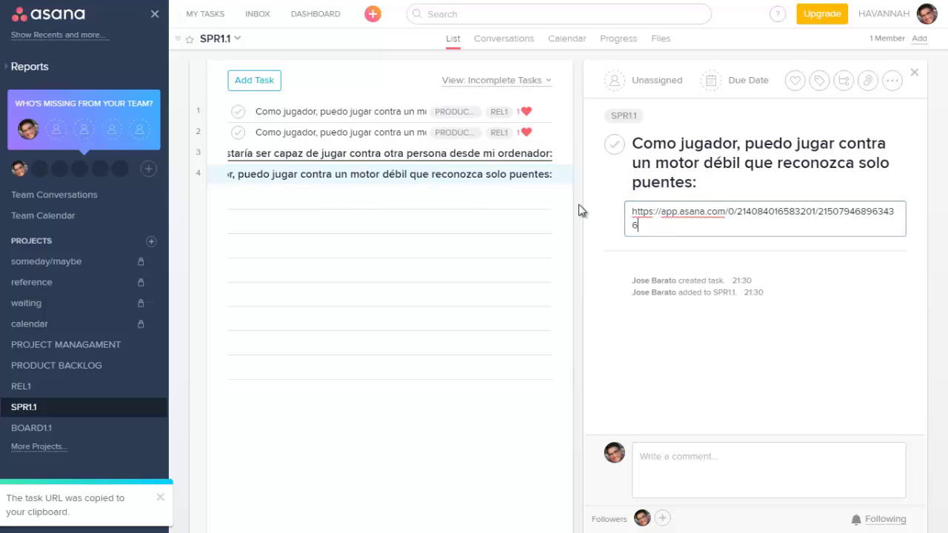
click(407, 112)
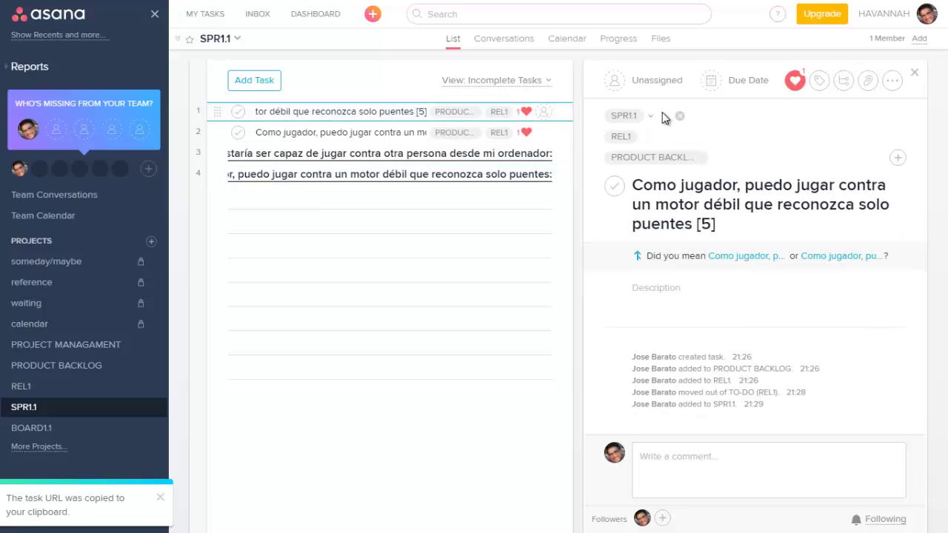
click(680, 117)
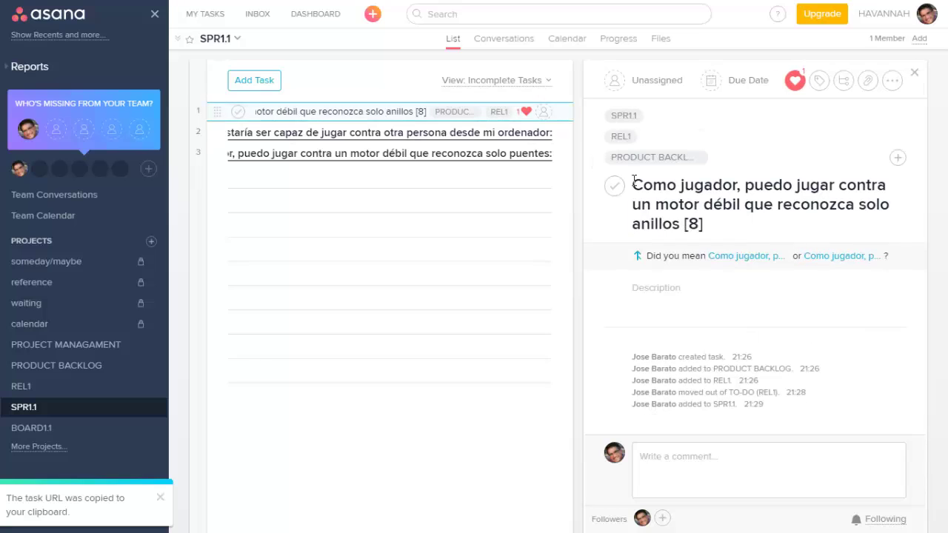
Below the existing sections in SPR1.1, add a section named "Como jugador, puedo jugar contra un motor débil que reconozca solo anillos:".
drag(634, 181, 676, 226)
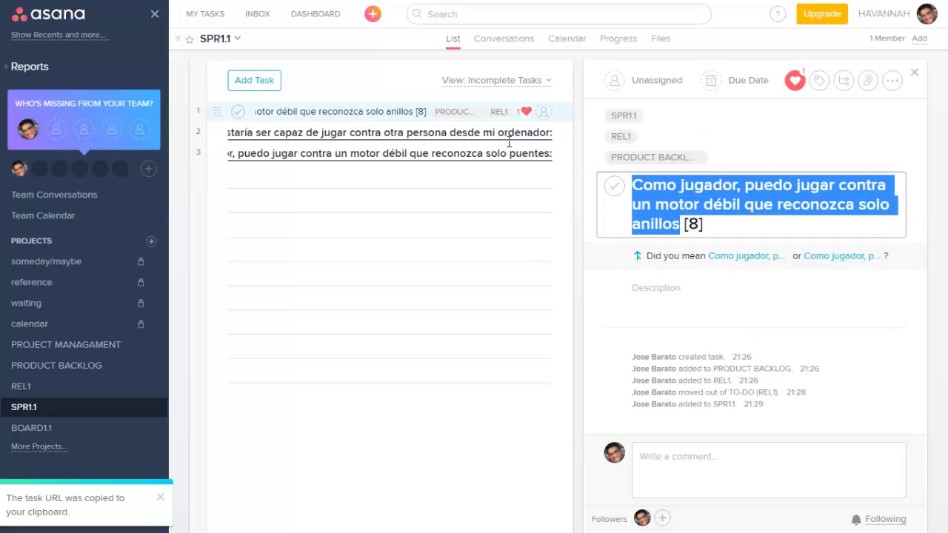
click(370, 178)
key(ctrl+v)
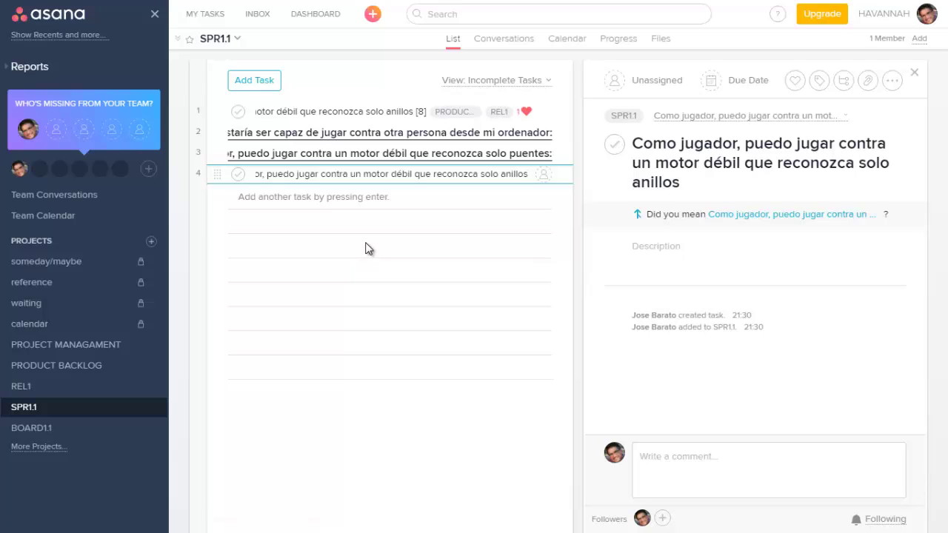
text(:)
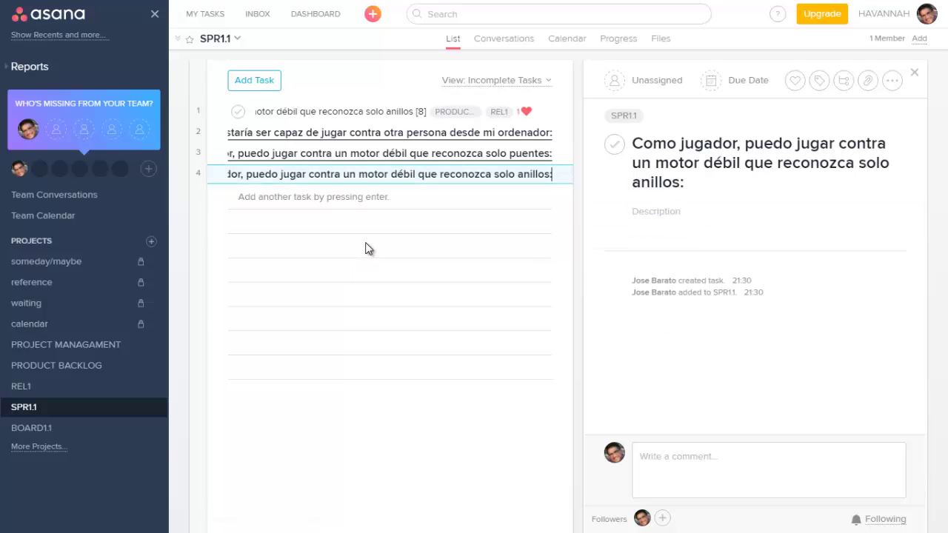
Paste the original "anillos" story's task URL into its new section's description, and remove that story from SPR1.1.
click(353, 110)
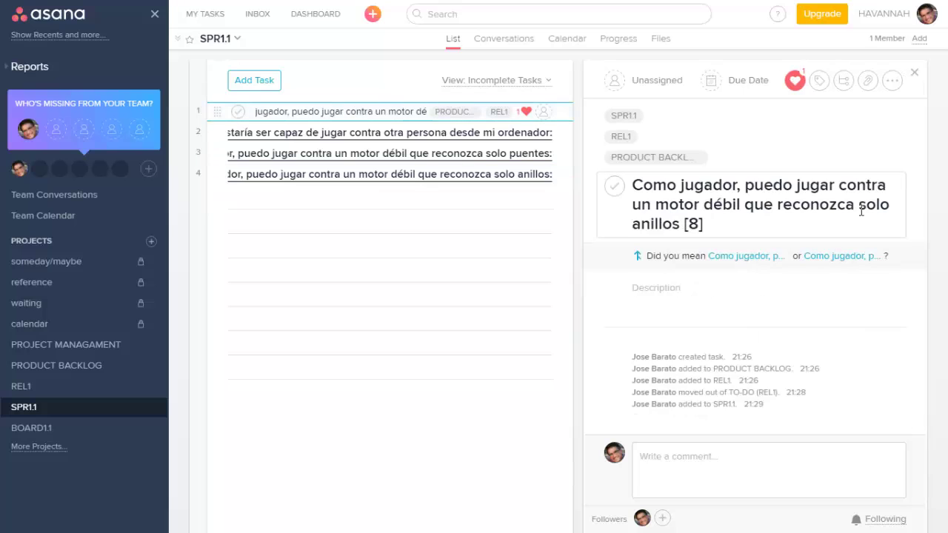
click(892, 81)
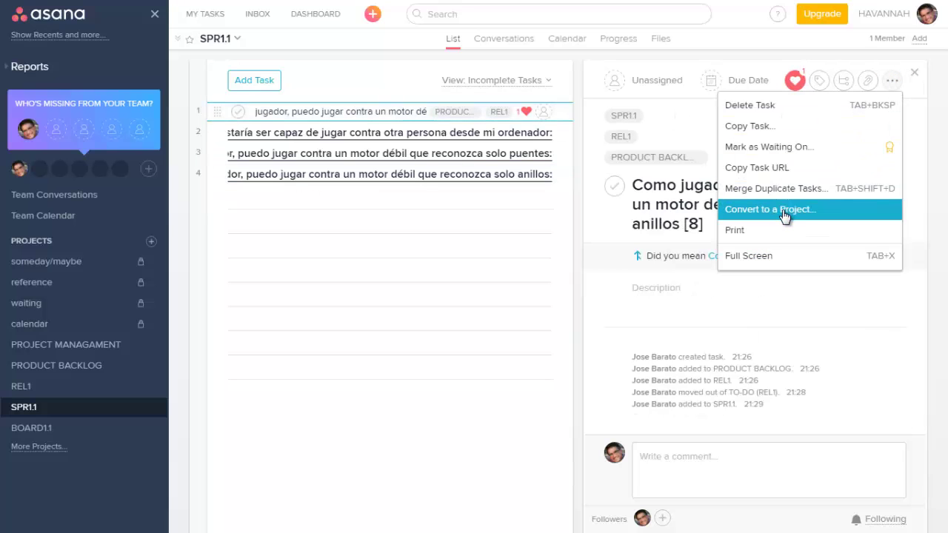
click(806, 168)
click(355, 173)
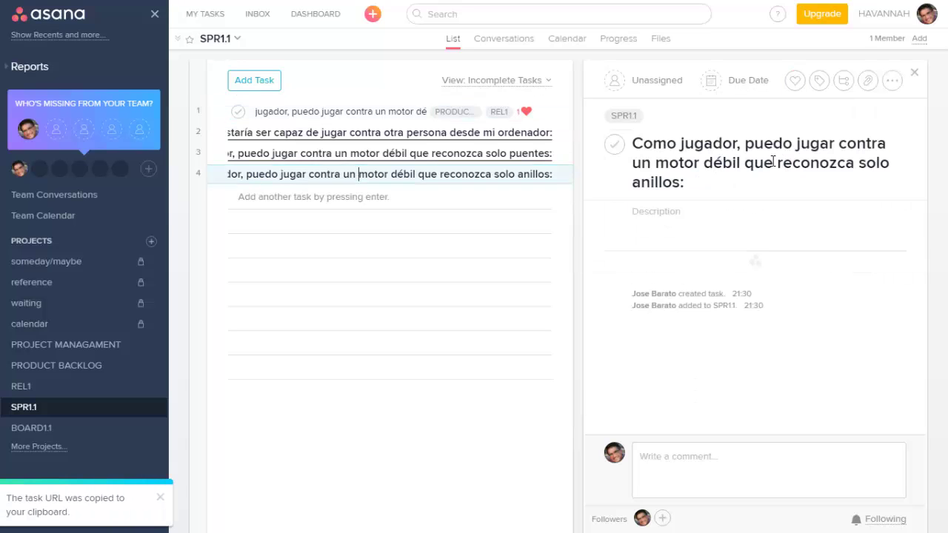
click(707, 213)
key(ctrl+v)
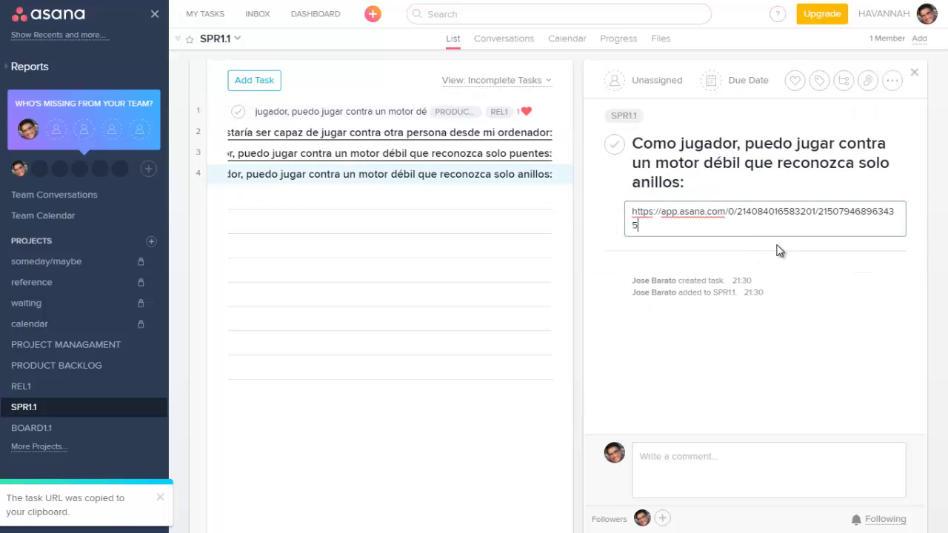
click(354, 118)
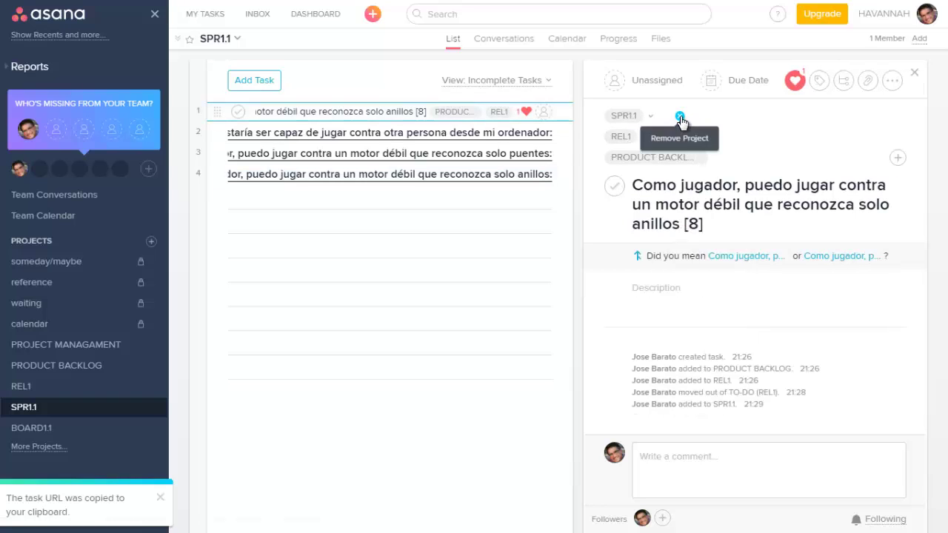
click(680, 115)
Copy A2:A11 from sheet SPR1.1_ES of HAVANNAH.xlsx in Excel, paste it as tasks under the "anillos" section in Asana, and select all the pasted tasks.
key(alt+Tab)
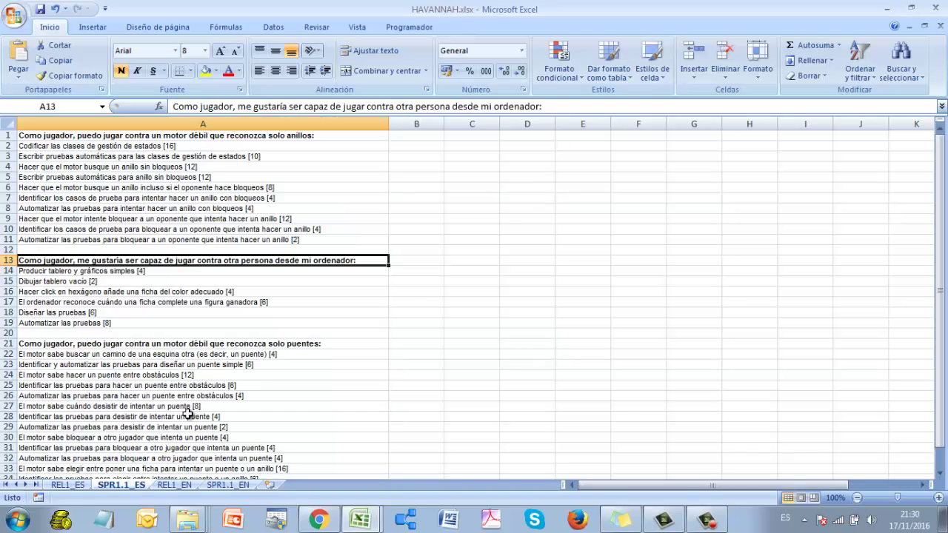
drag(150, 146, 152, 237)
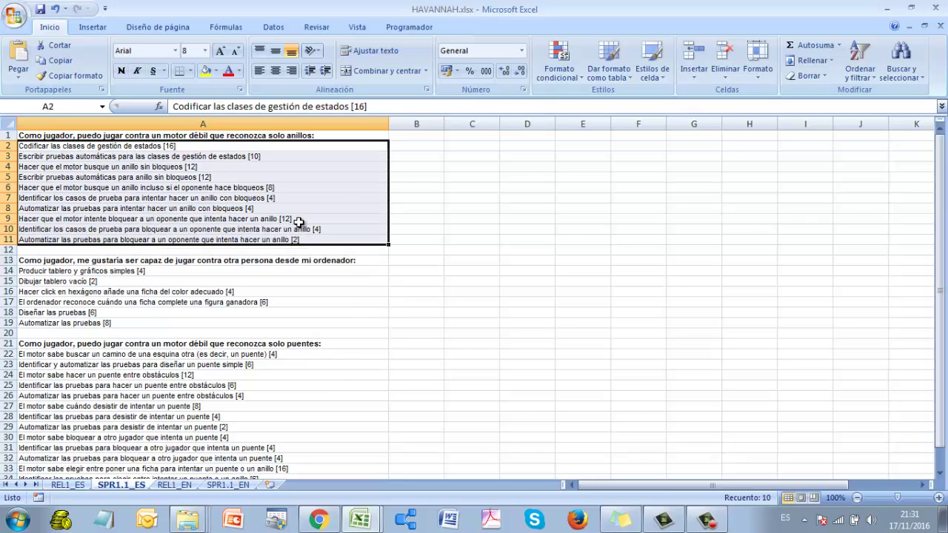
key(ctrl+c)
key(alt+Tab)
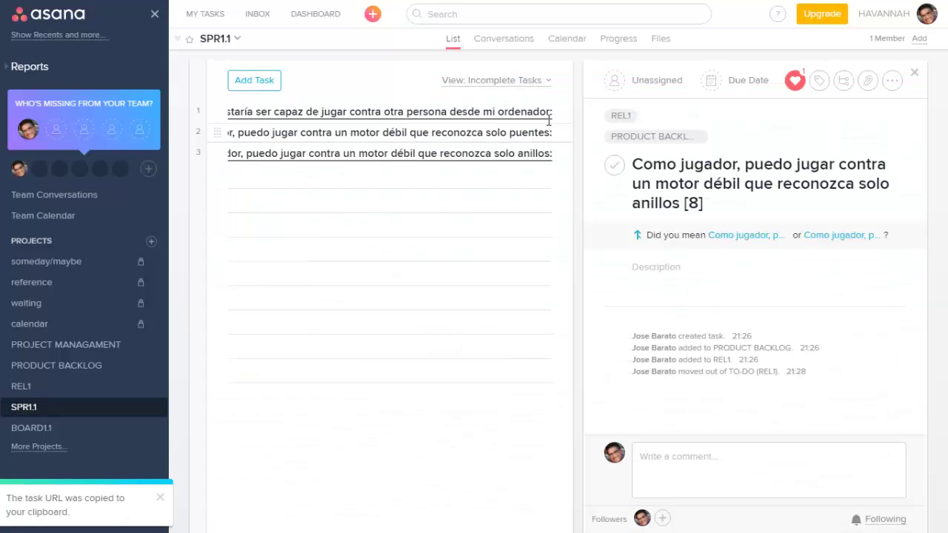
click(914, 72)
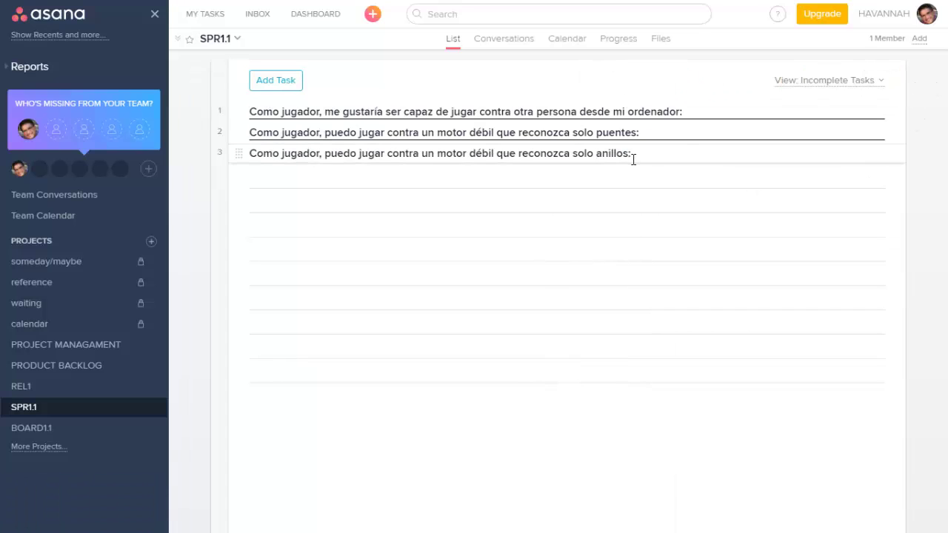
click(398, 174)
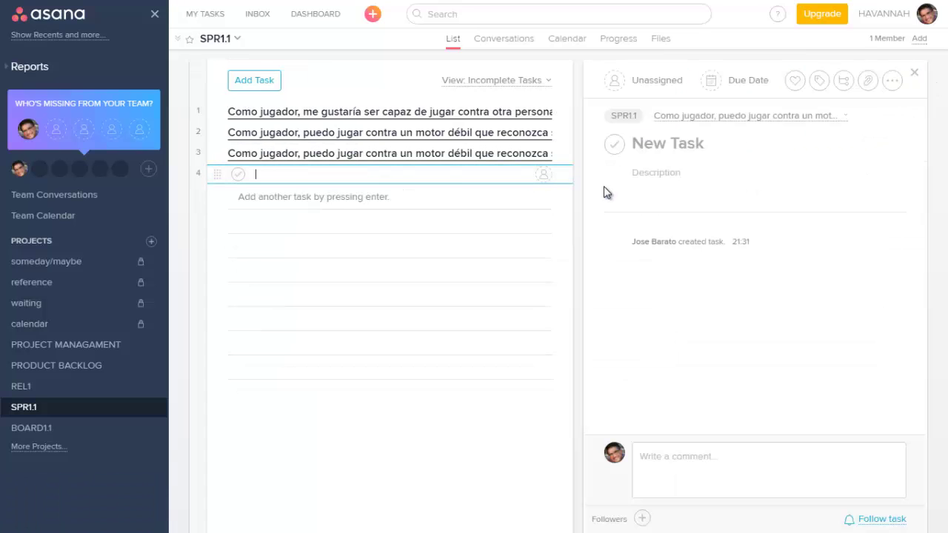
key(ctrl+v)
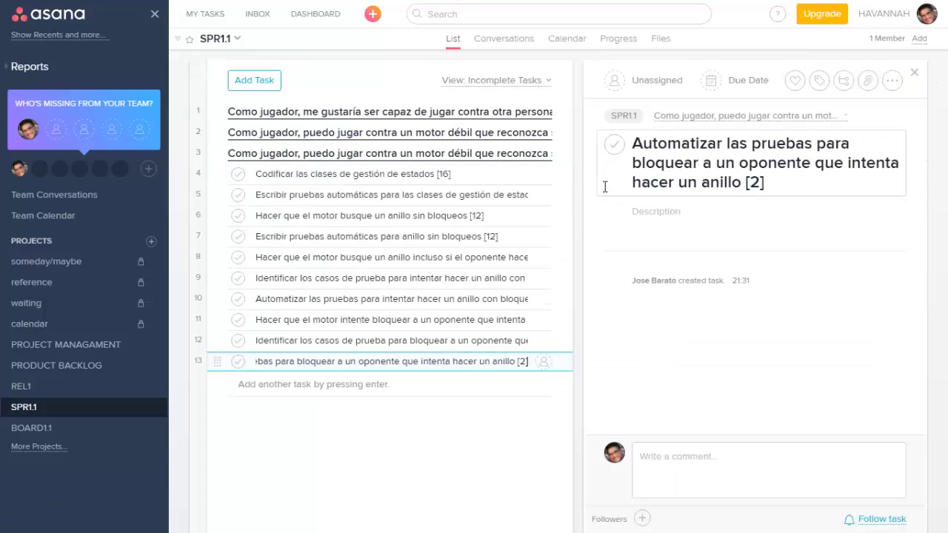
shift+click(382, 175)
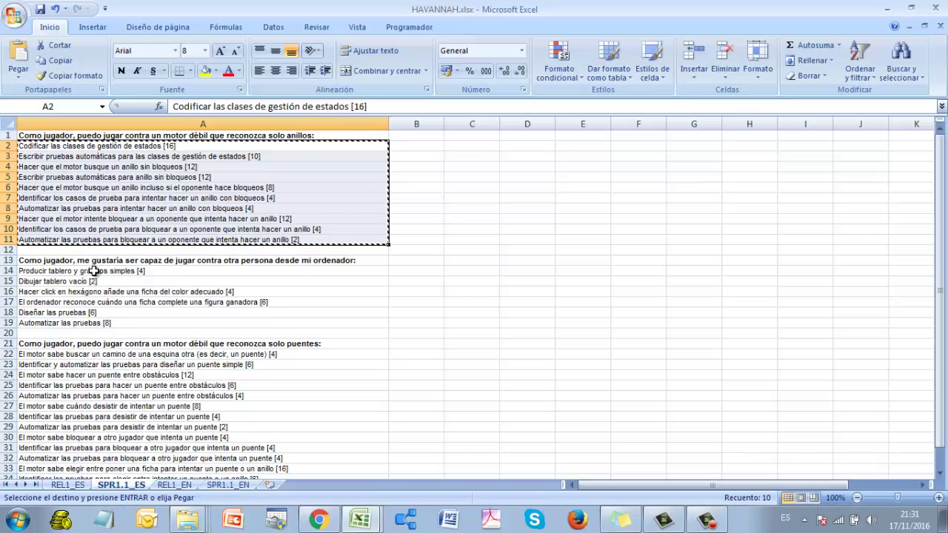
Copy the "otra persona" tasks in A14:A19 of the Excel sheet and paste them under the matching section in Asana's SPR1.1.
drag(95, 271, 96, 326)
key(ctrl+c)
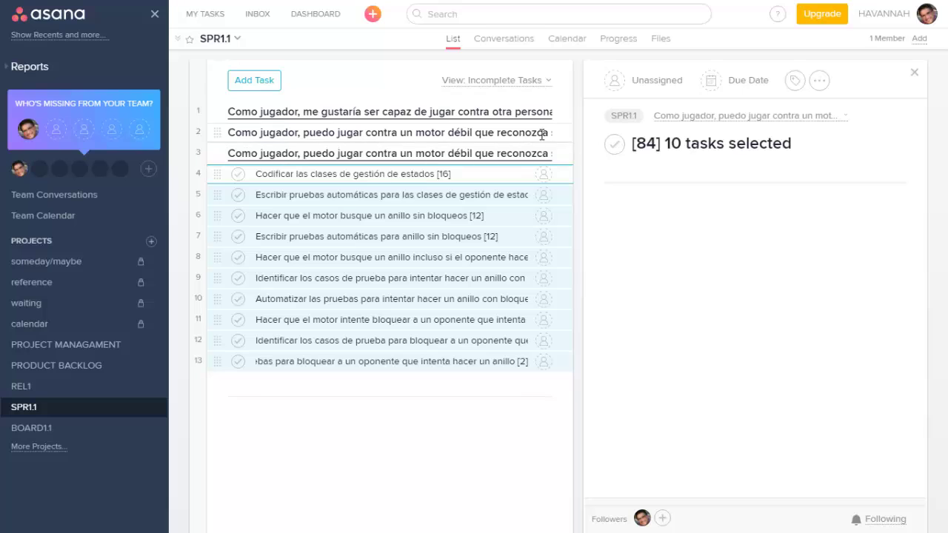
click(489, 132)
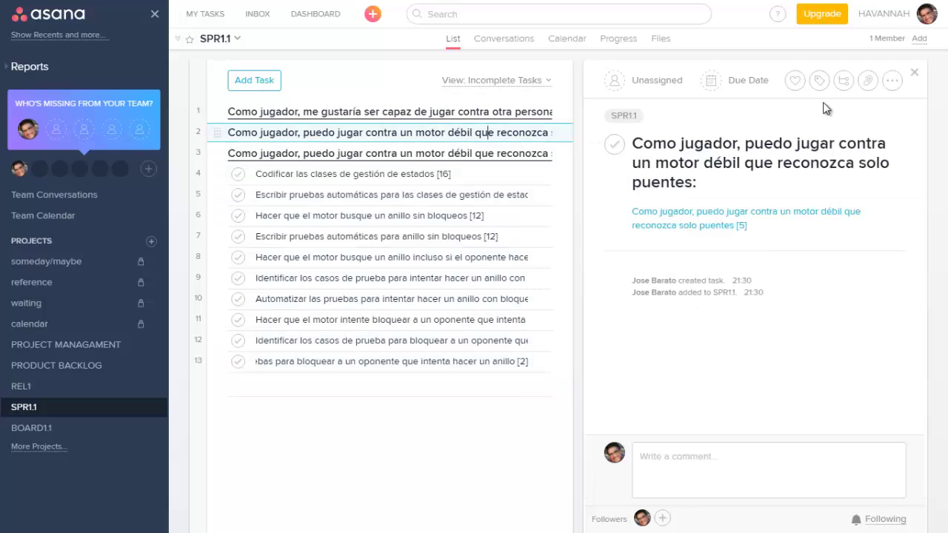
click(914, 72)
click(699, 113)
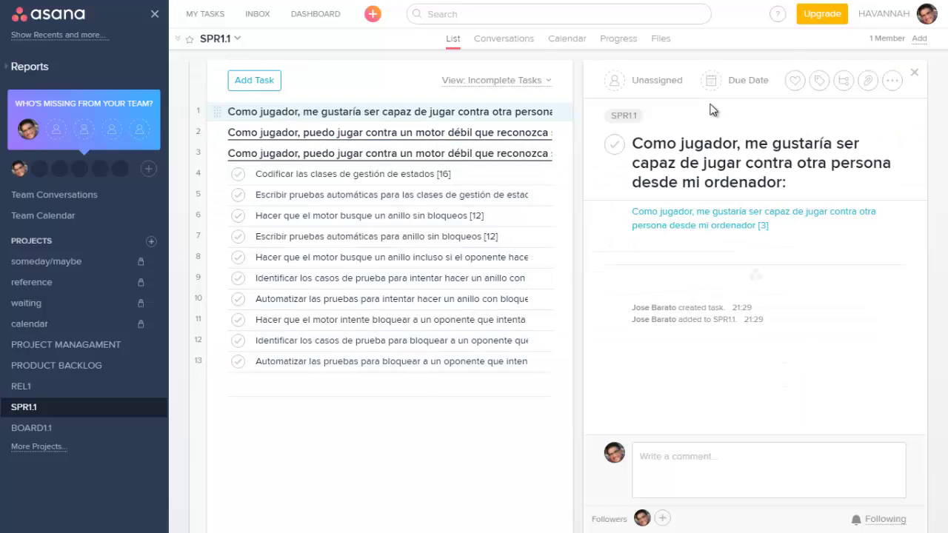
key(Return)
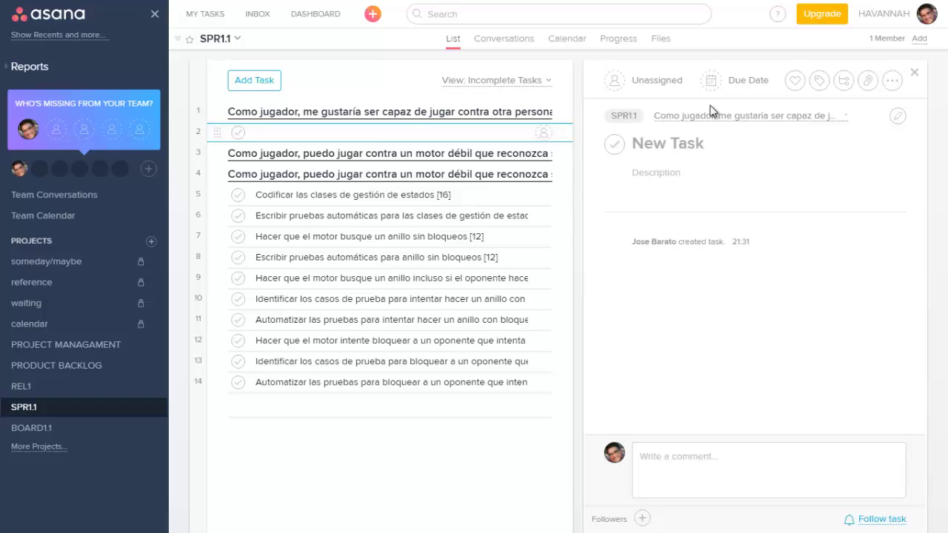
key(ctrl+v)
Copy the "puentes" tasks in A22:A35 of the Excel sheet and paste them under the matching section in Asana's SPR1.1.
key(alt+Tab)
drag(83, 354, 70, 462)
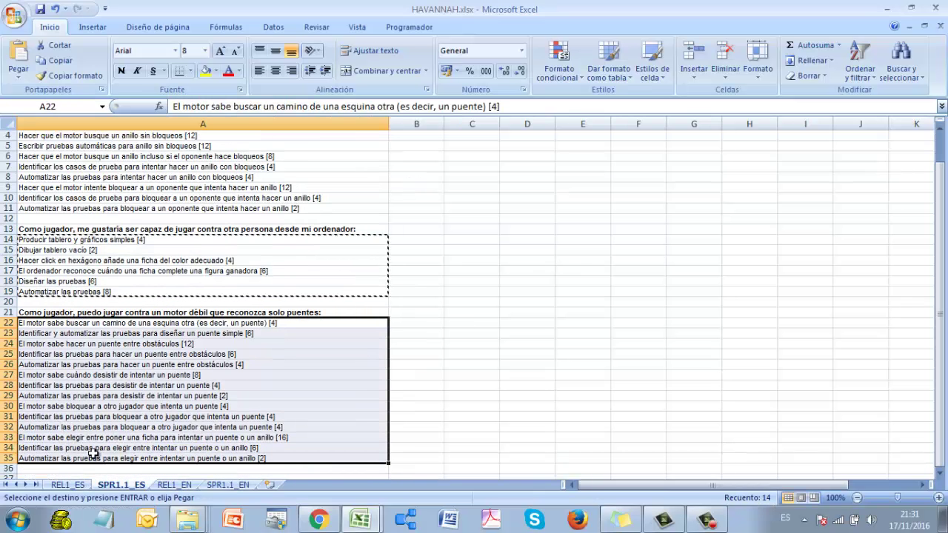
key(ctrl+c)
key(alt+Tab)
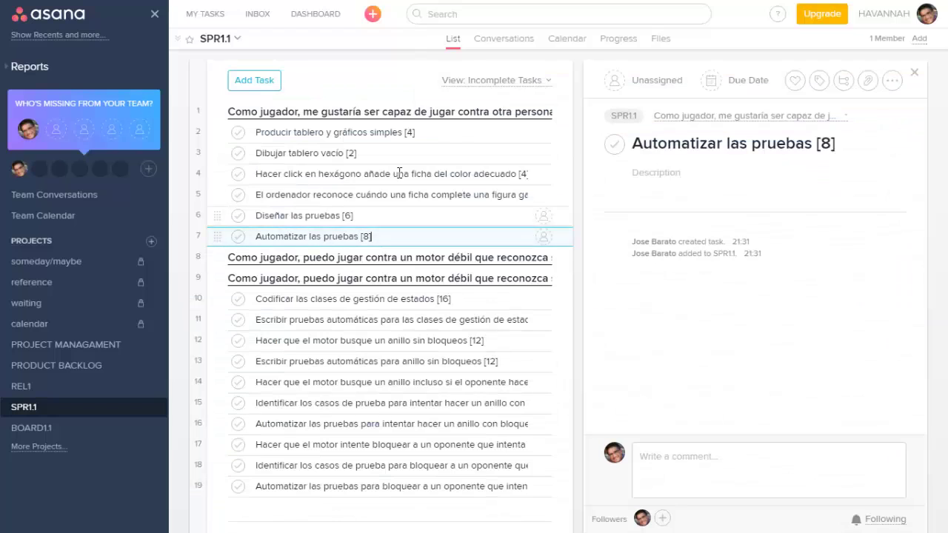
click(544, 258)
click(230, 283)
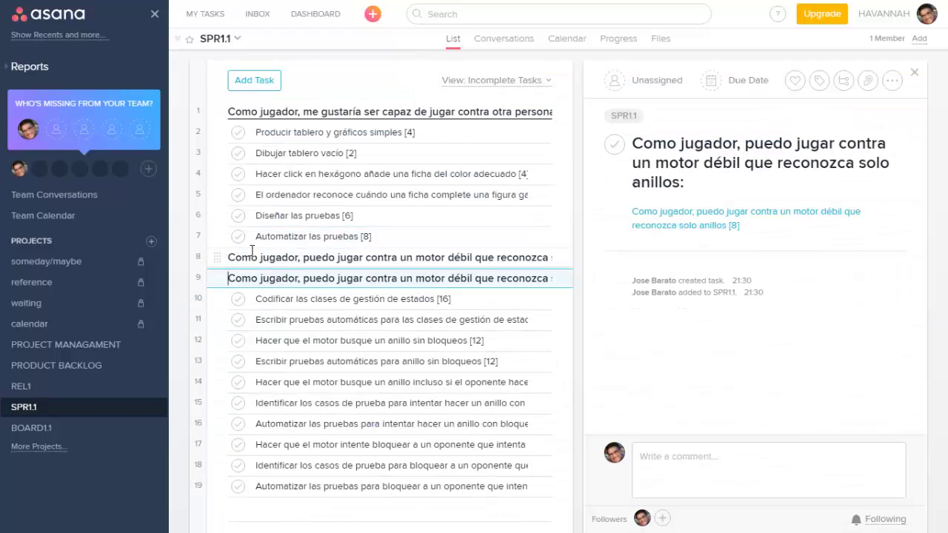
key(Return)
key(ctrl+v)
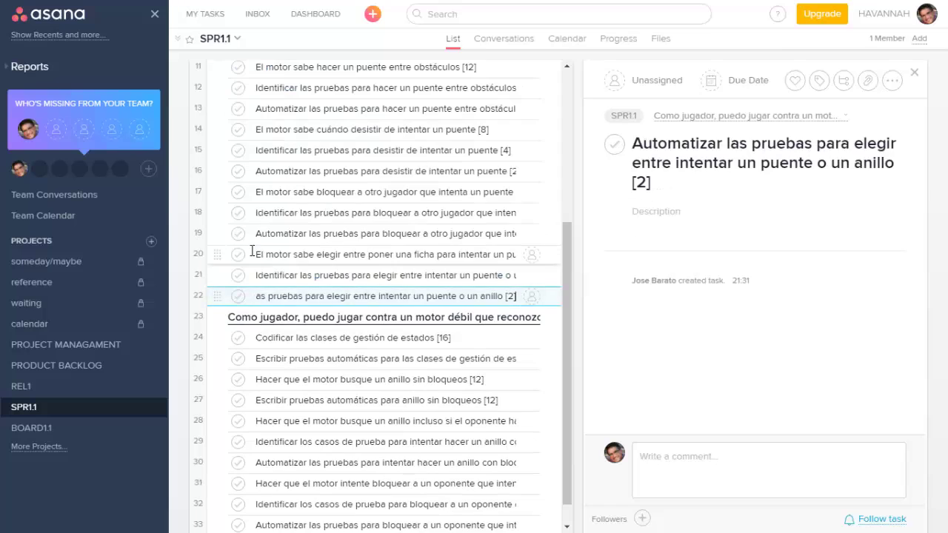
Select every section and task in SPR1.1, from first to last, to read the sprint's combined points.
drag(567, 295, 578, 119)
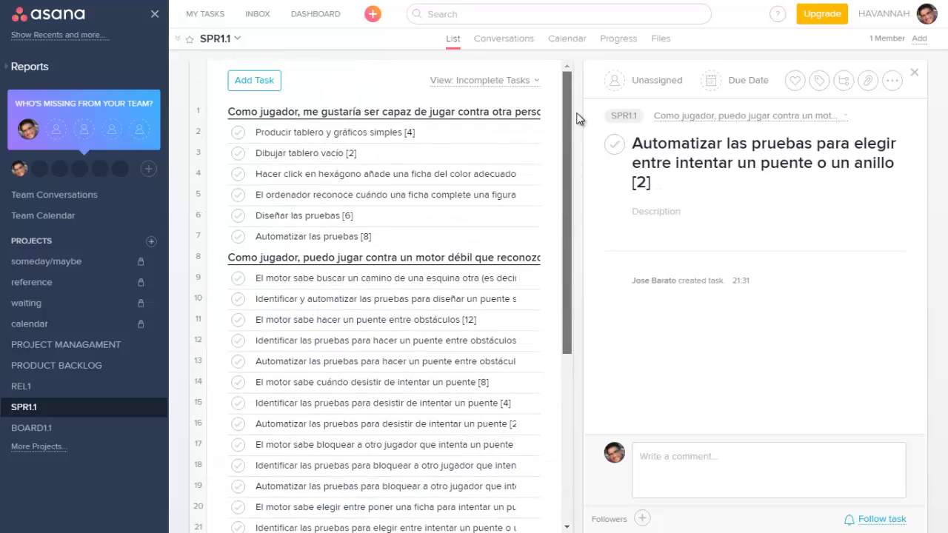
click(468, 113)
drag(569, 160, 585, 417)
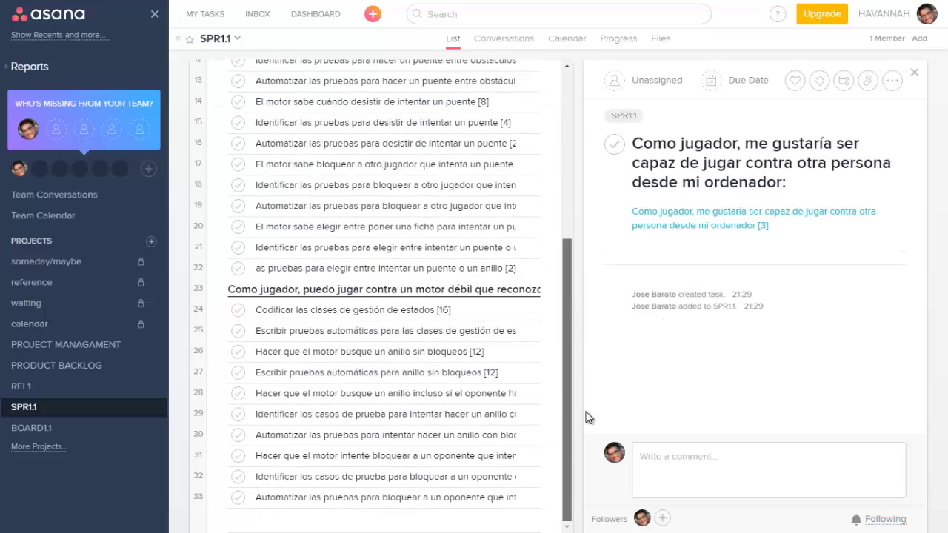
shift+click(410, 497)
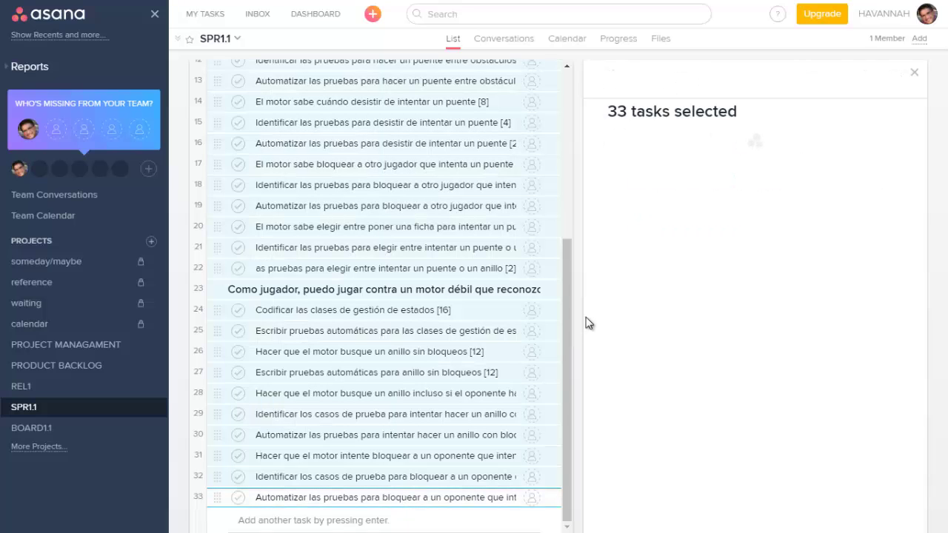
drag(568, 347, 570, 511)
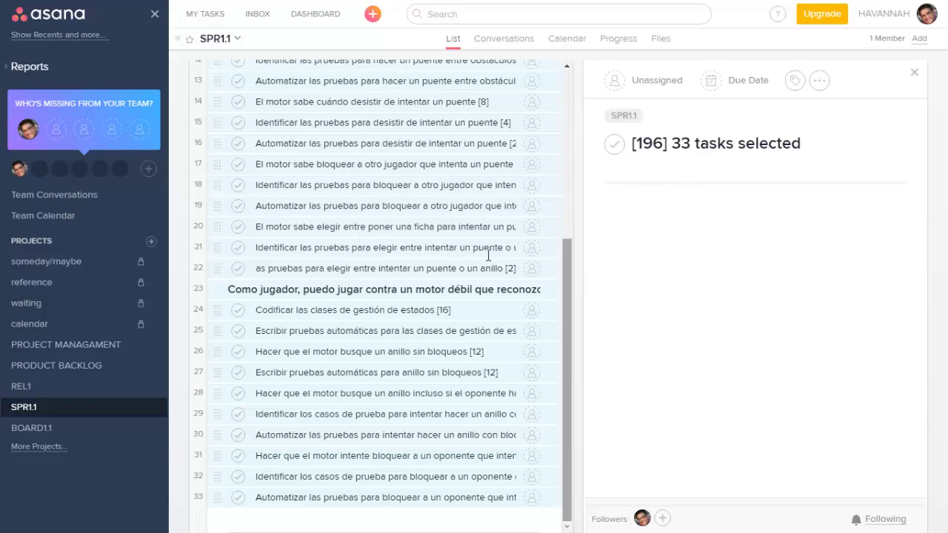
key(alt+Tab)
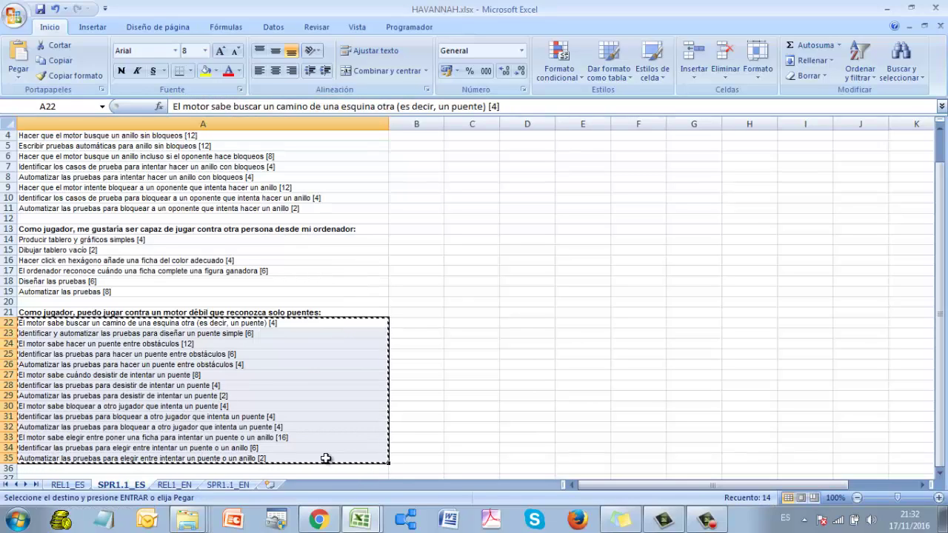
key(alt+Tab)
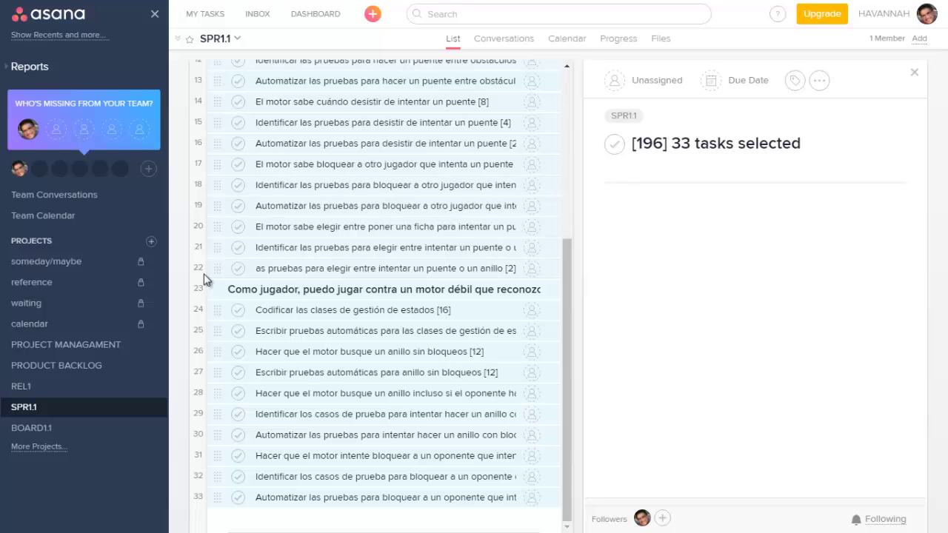
Select all the stories in REL1 to read their combined story points, and switch to the REL1 sheet of burndown-chart.xlsx in Excel.
click(59, 389)
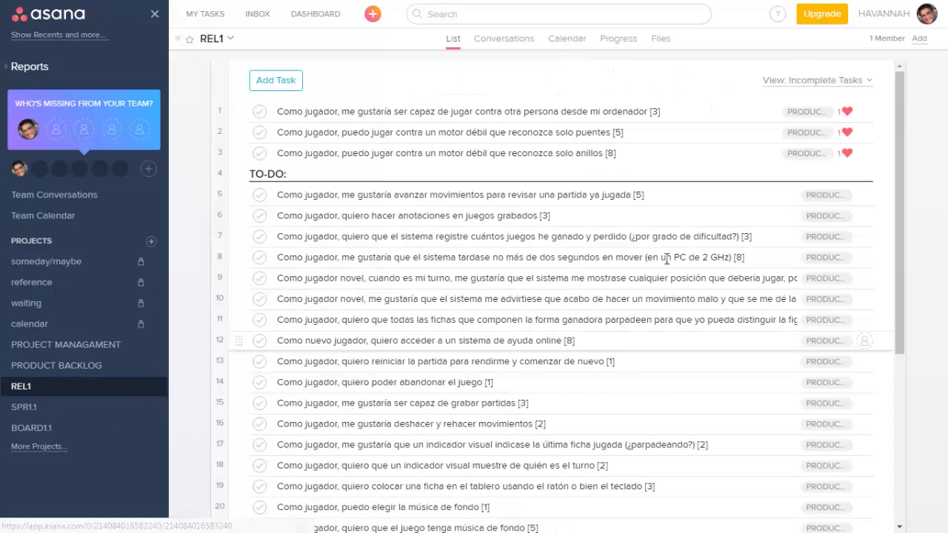
click(370, 112)
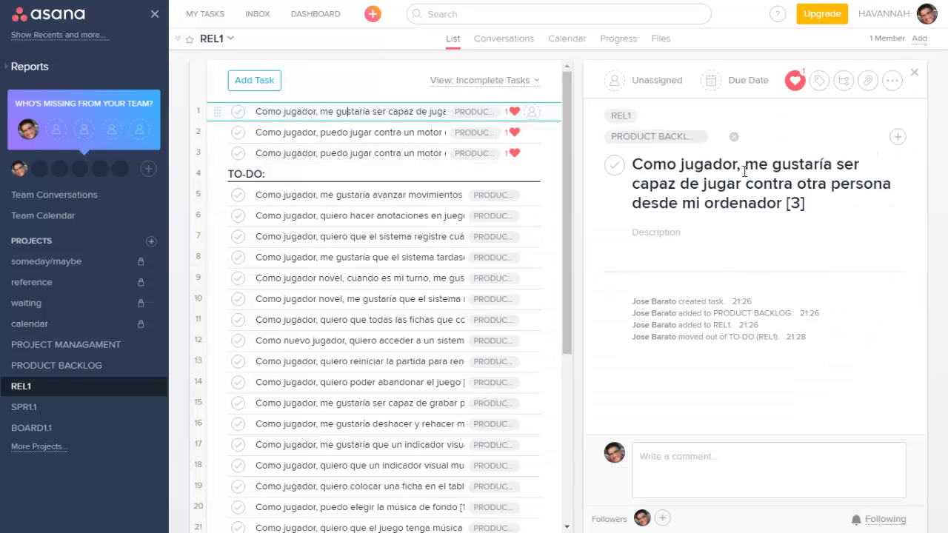
scroll(540, 360, down, 4)
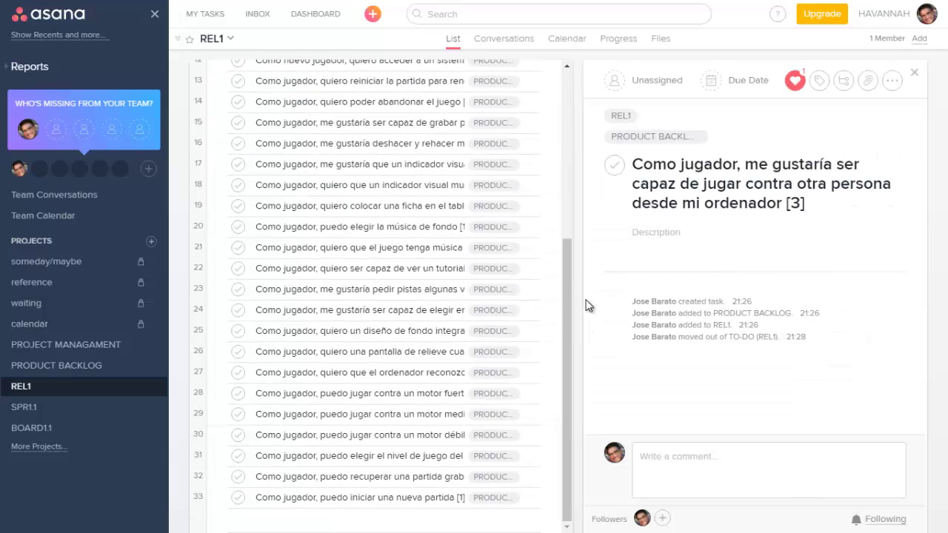
shift+click(332, 498)
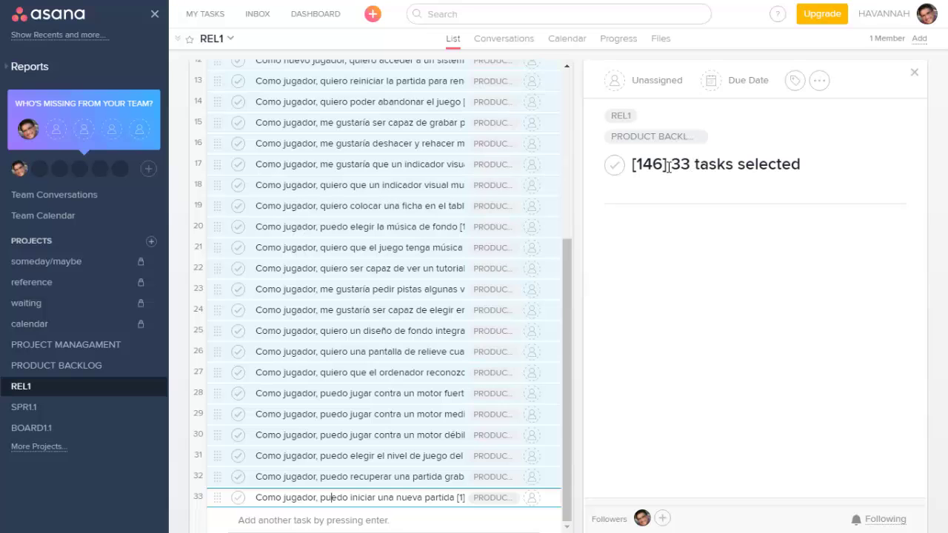
key(alt+Tab)
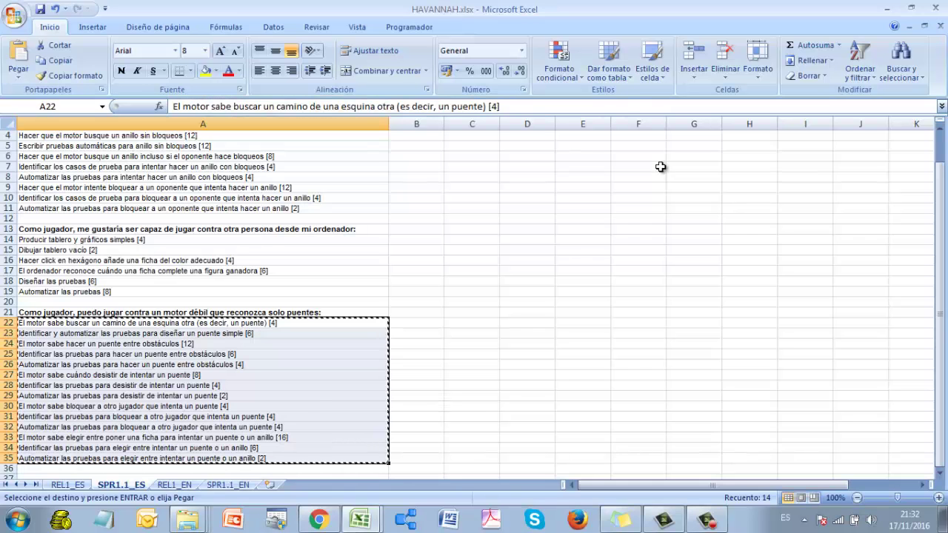
key(alt+Tab)
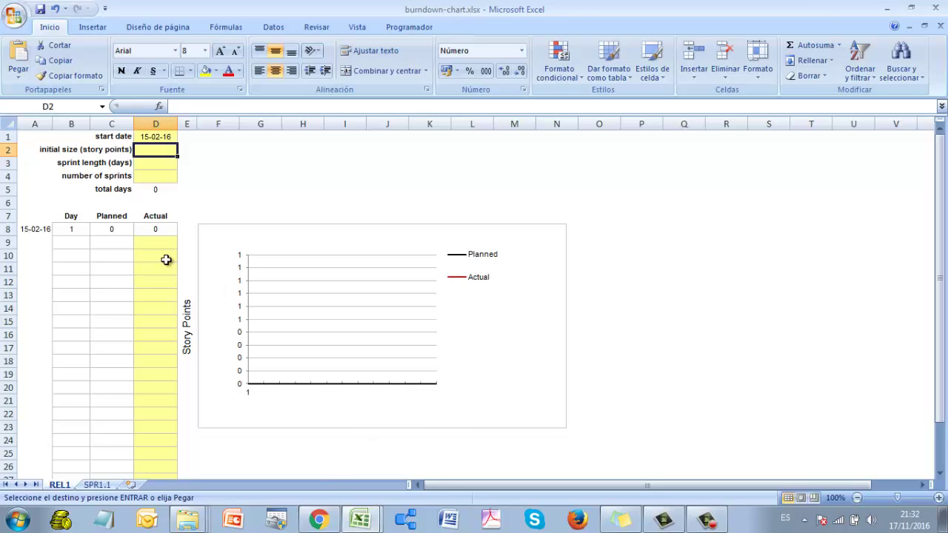
Fill in the REL1 burndown parameters: initial size 146 story points, sprint length 10 days, and 12 sprints.
click(160, 139)
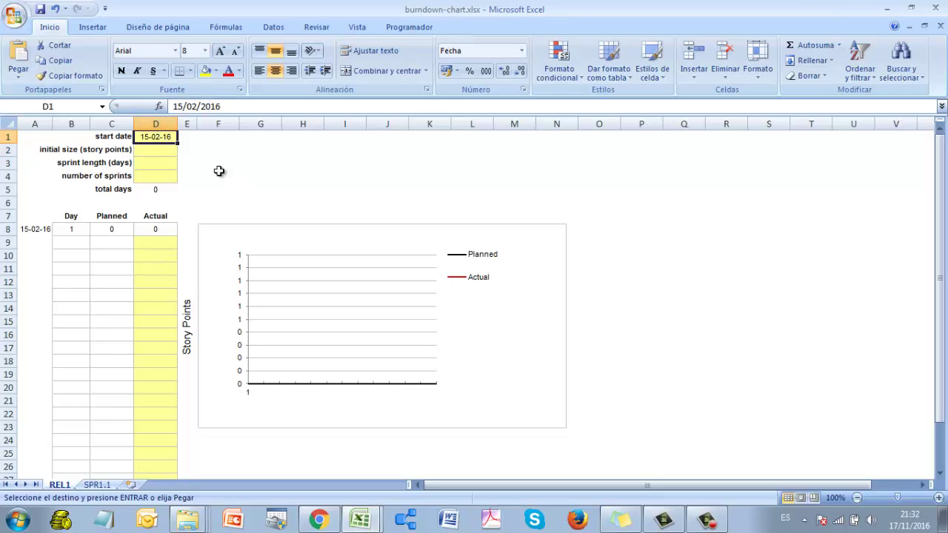
click(169, 151)
text(146)
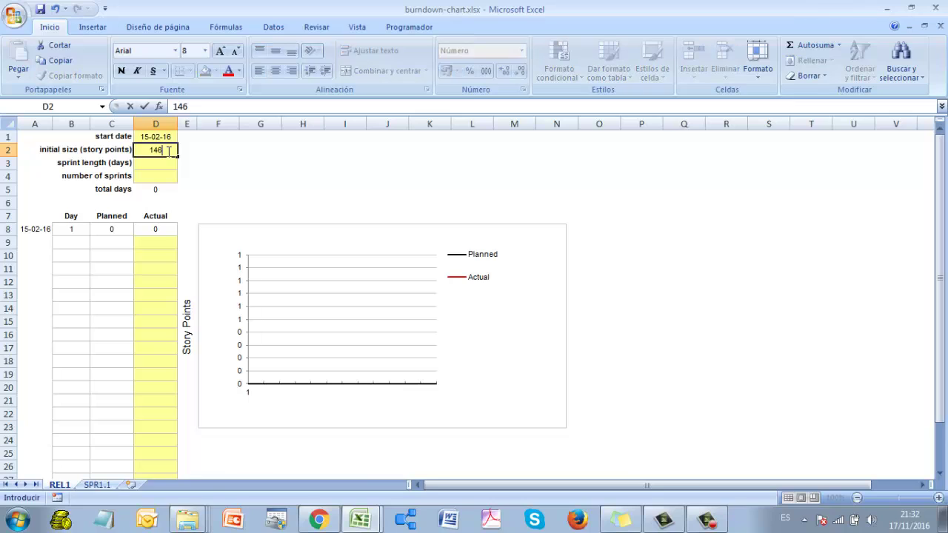
key(Return)
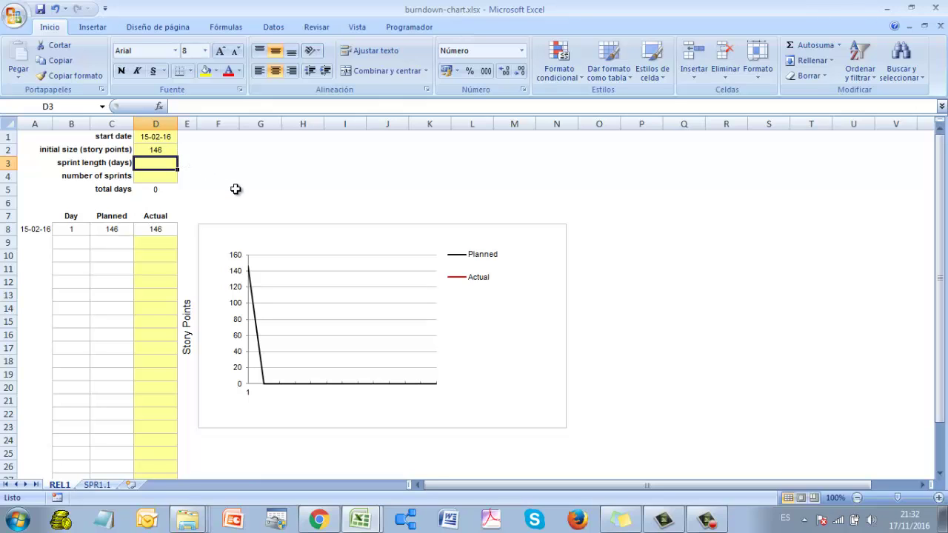
text(10)
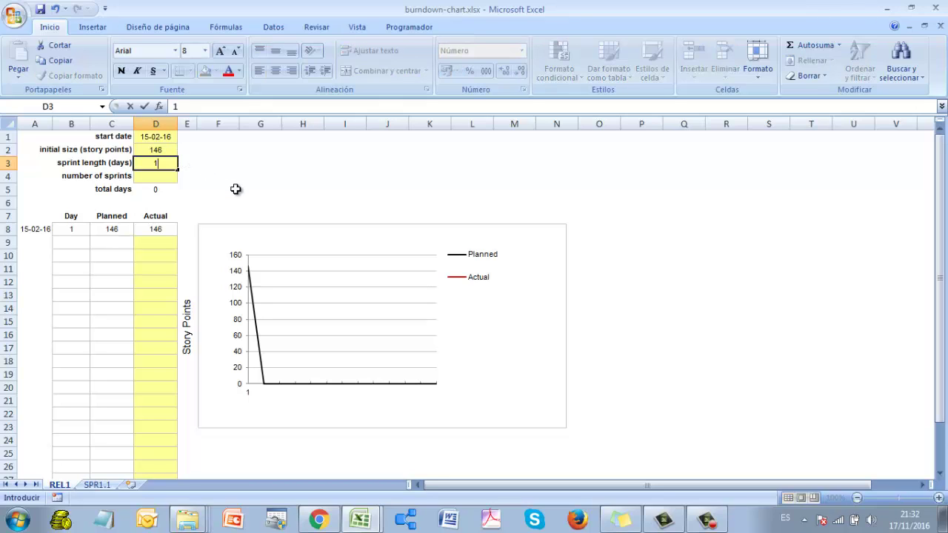
key(Return)
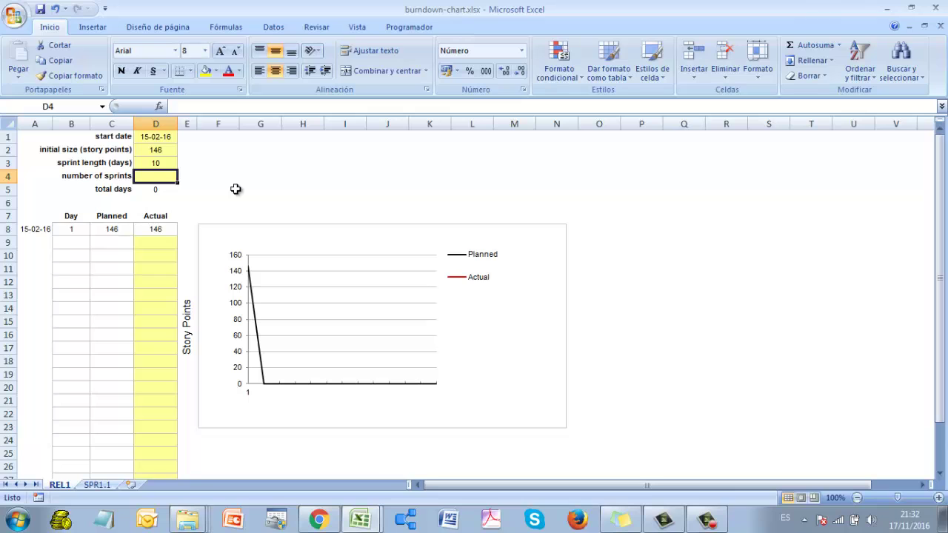
text(12)
key(Return)
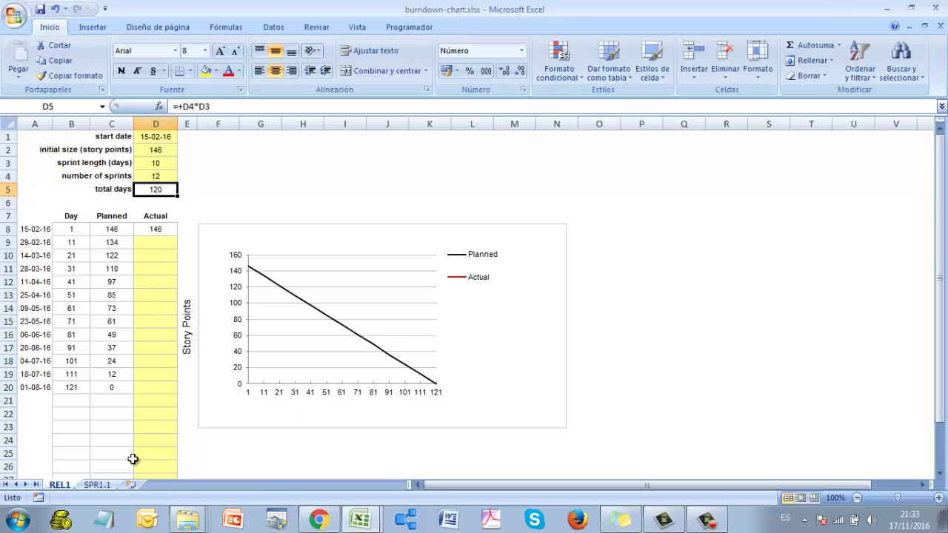
Open the SPR1.1 sheet in Excel, and select all sections and tasks of SPR1.1 in Asana to read their combined hours.
click(106, 487)
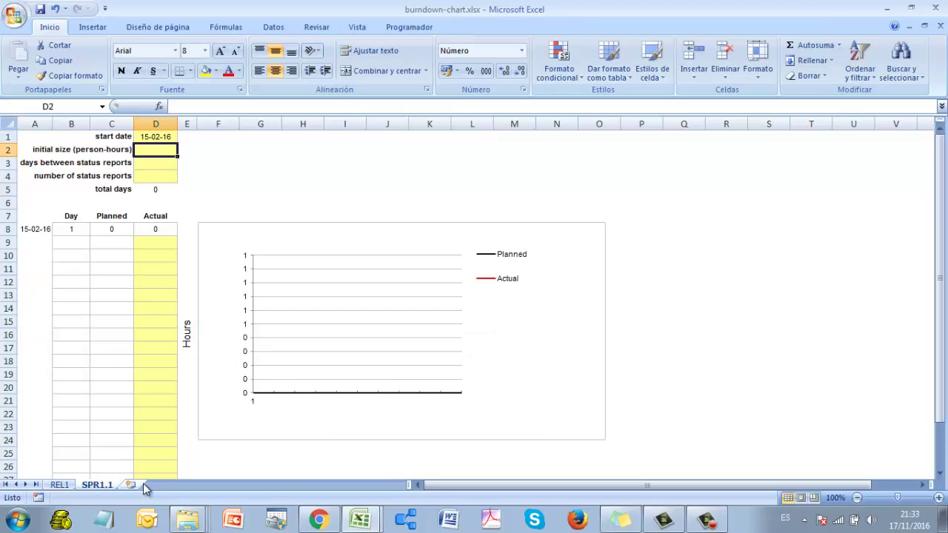
key(alt+Tab)
key(alt+Tab)
key(alt+Tab)
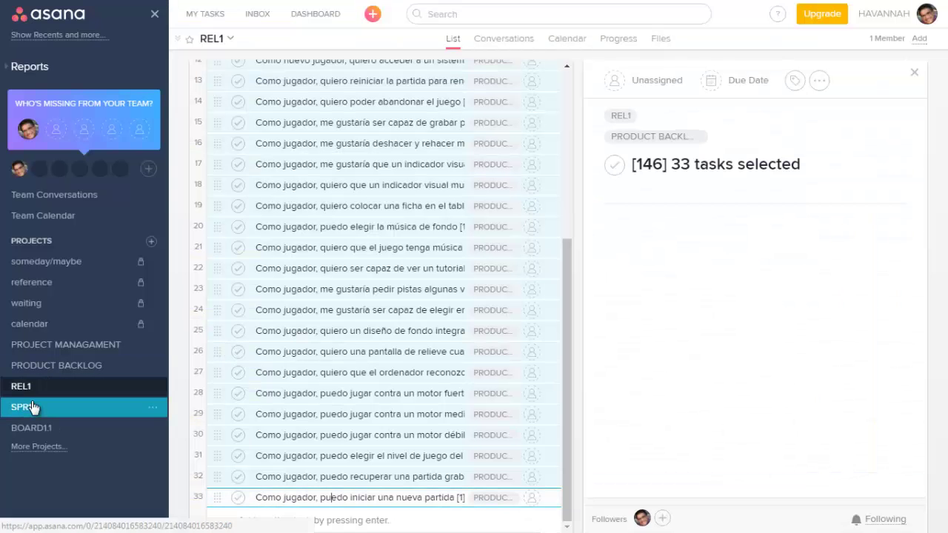
click(34, 406)
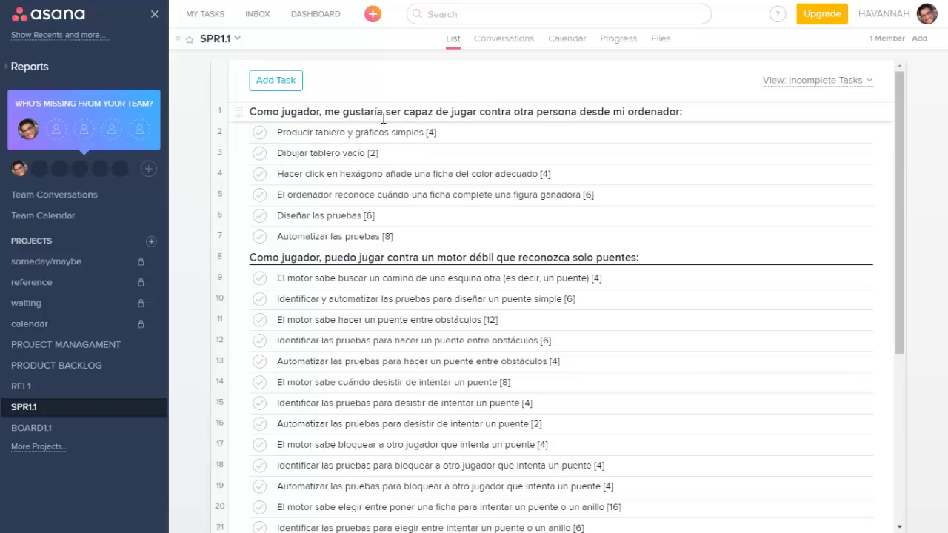
click(381, 111)
drag(565, 282, 561, 480)
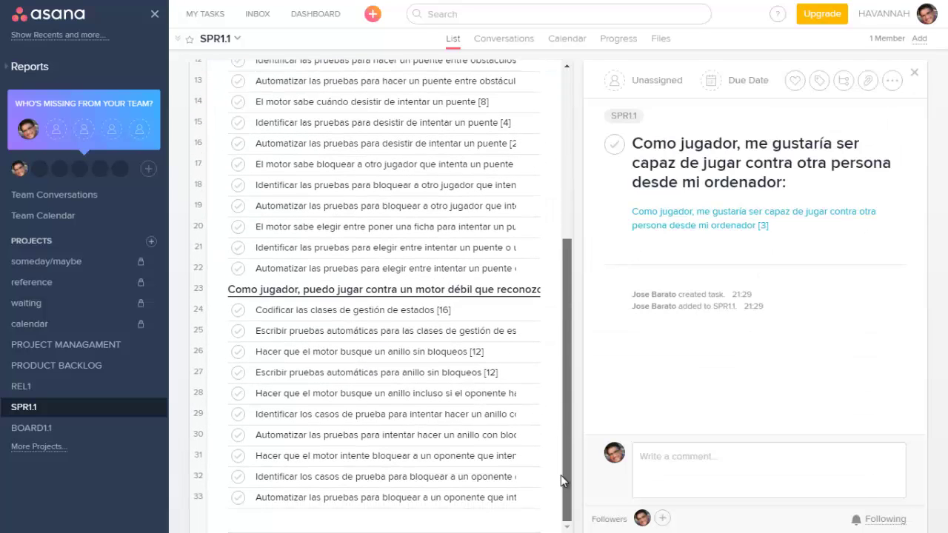
shift+click(402, 500)
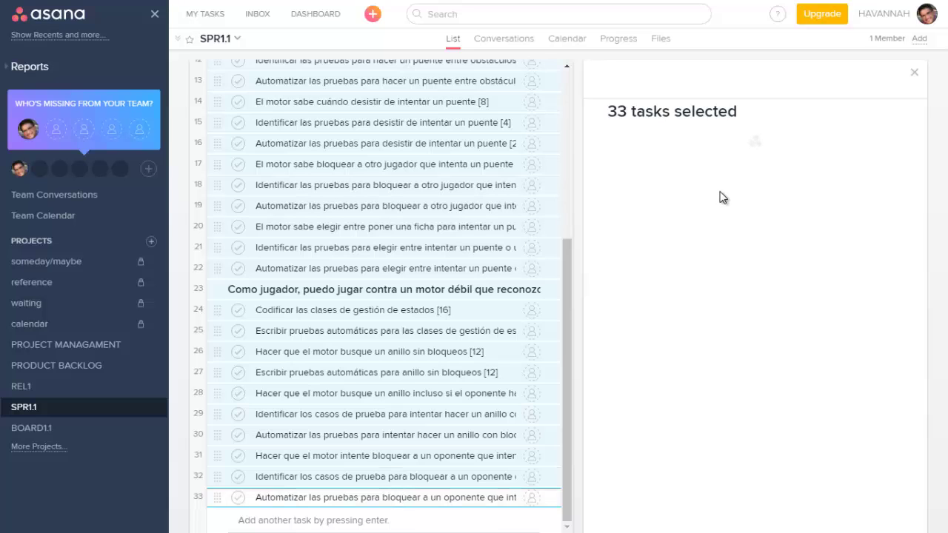
Switch to Excel and fill in the SPR1.1 burndown parameters: initial size 196 person-hours, 1 day between status reports, and 10 status reports.
key(alt+Tab)
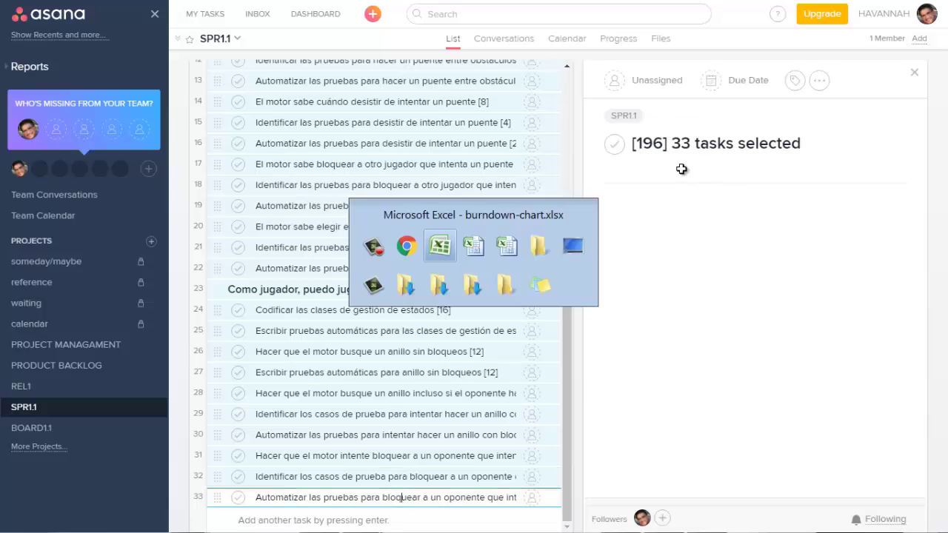
text(196)
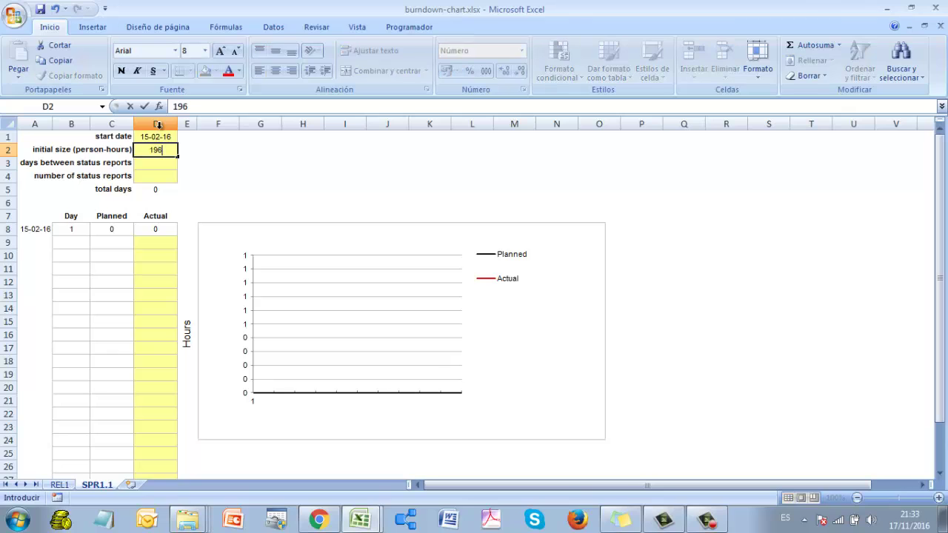
key(Return)
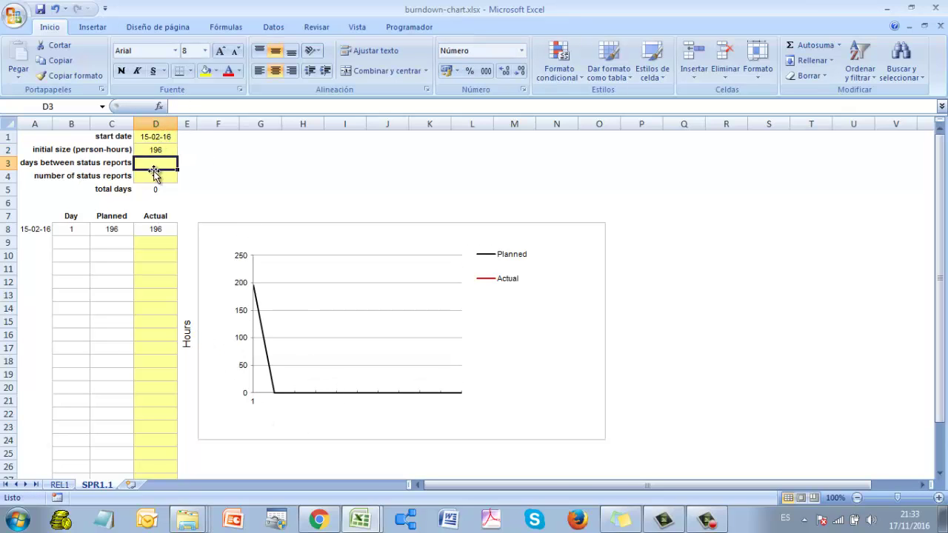
text(1)
key(Return)
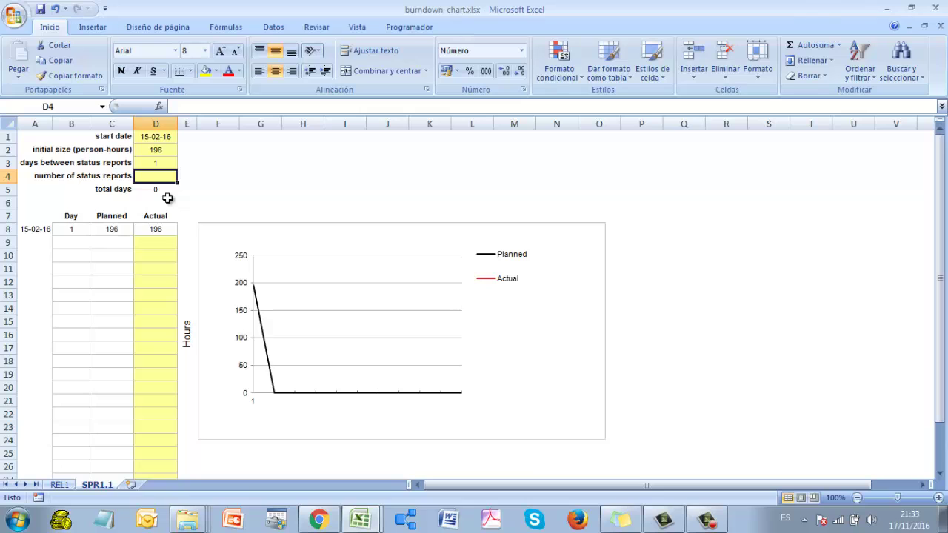
text(10)
key(Return)
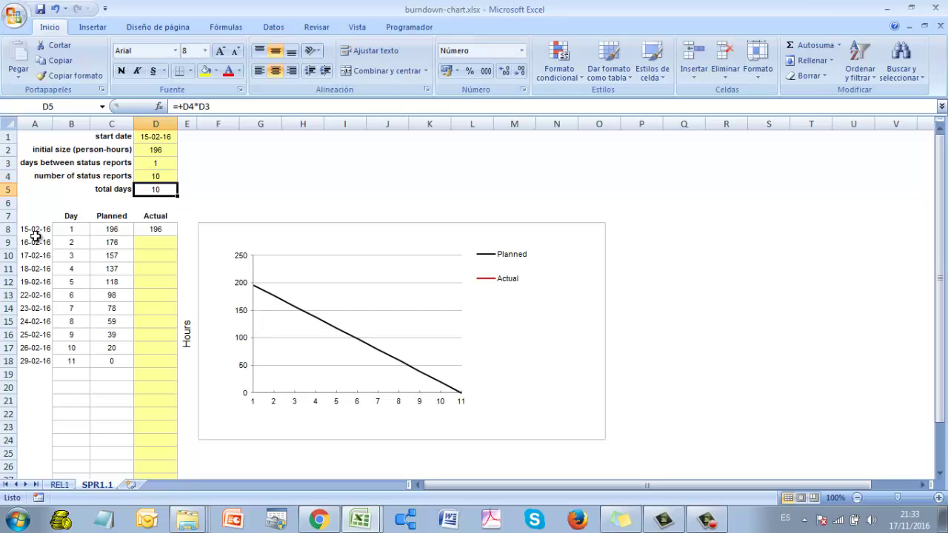
click(158, 244)
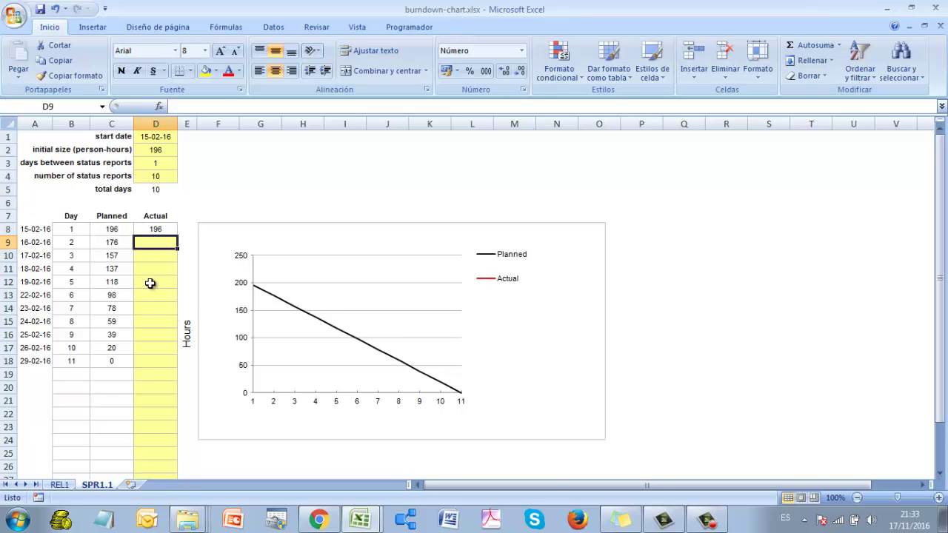
Switch to Asana and open BOARD1.1 to examine its TO-DO, IN PROGRESS and DONE columns.
key(alt+Tab)
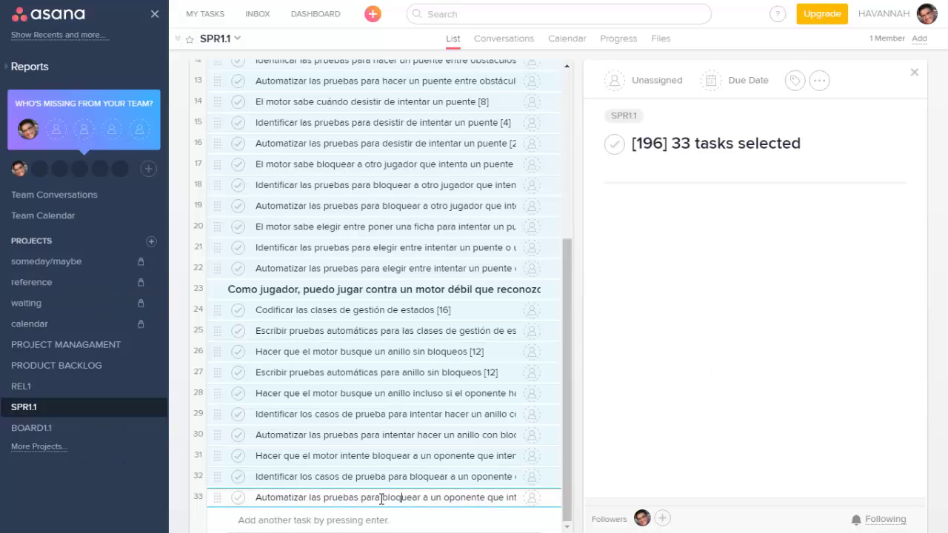
scroll(573, 323, up, 1)
scroll(573, 323, up, 4)
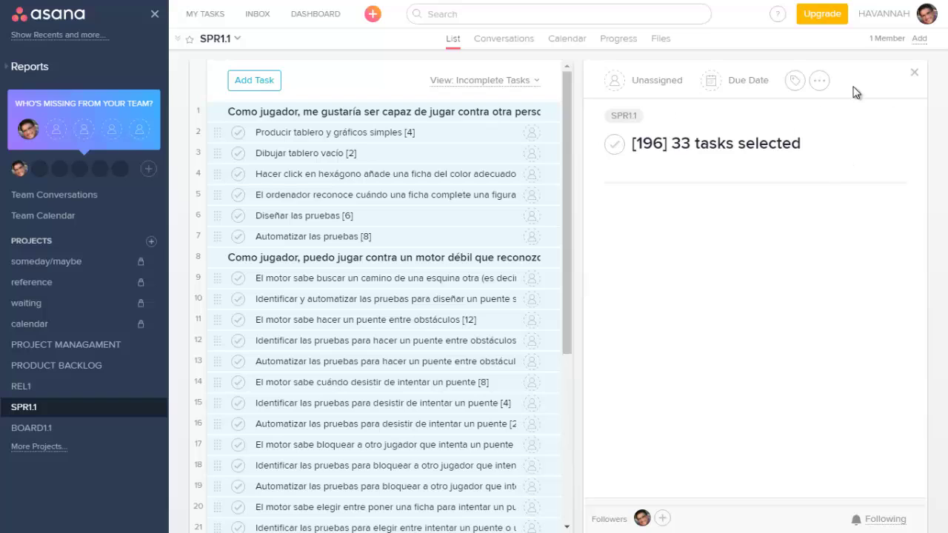
click(898, 117)
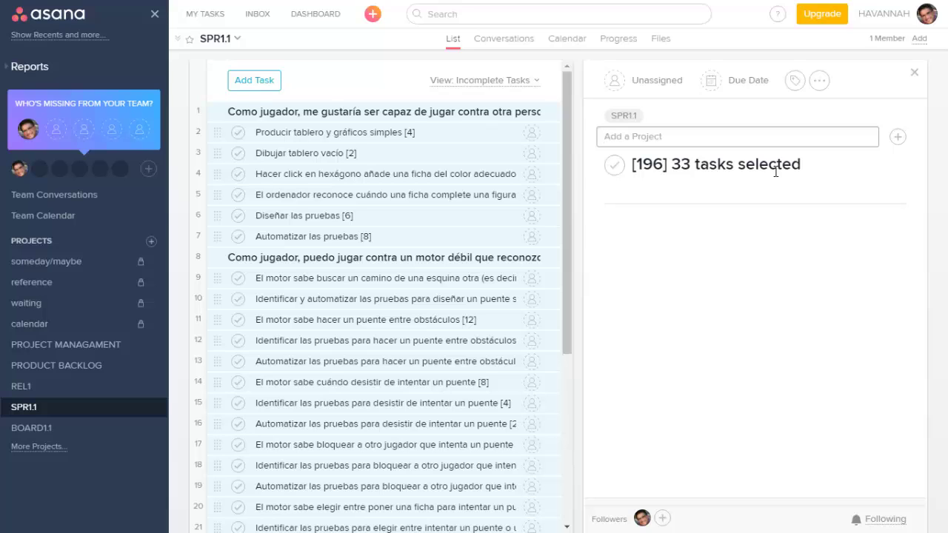
click(59, 430)
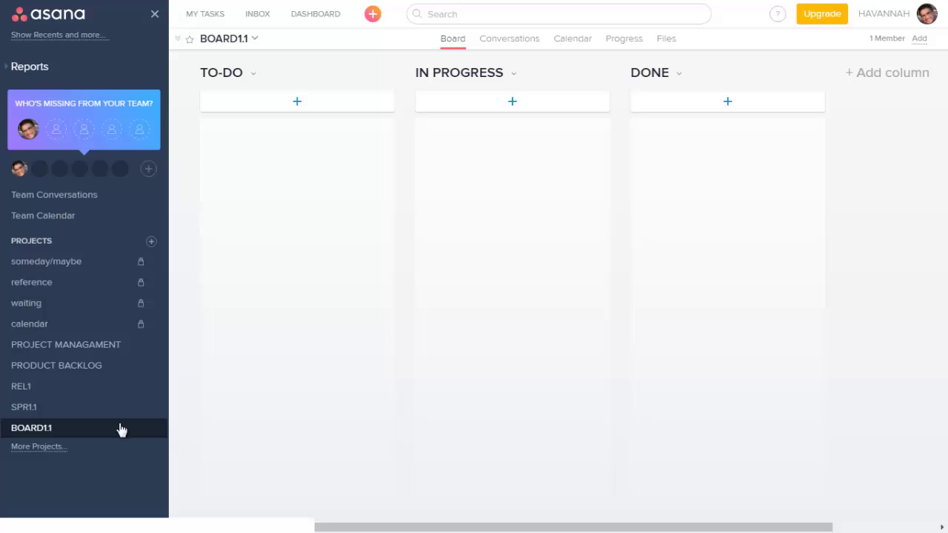
Select every section and task in SPR1.1, from first to last, and add them all to the BOARD1.1 project.
click(18, 411)
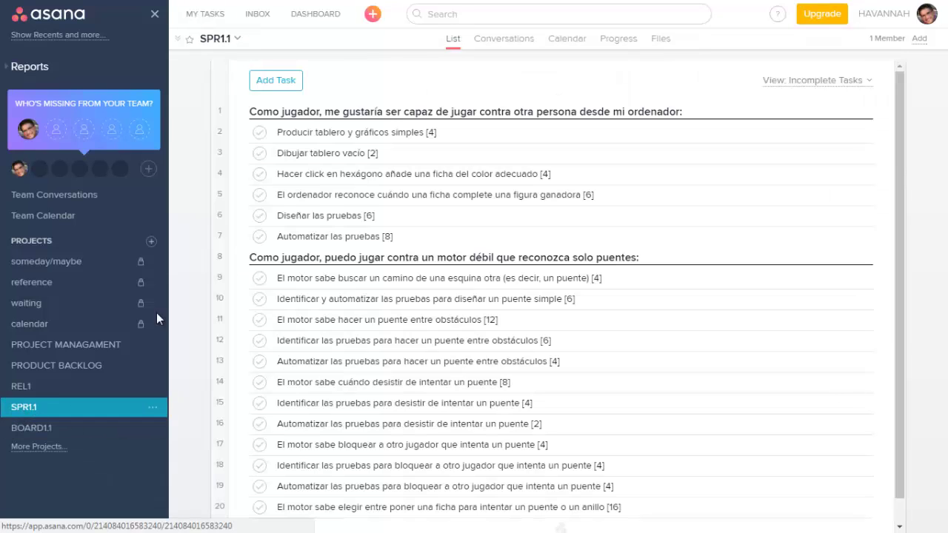
click(350, 111)
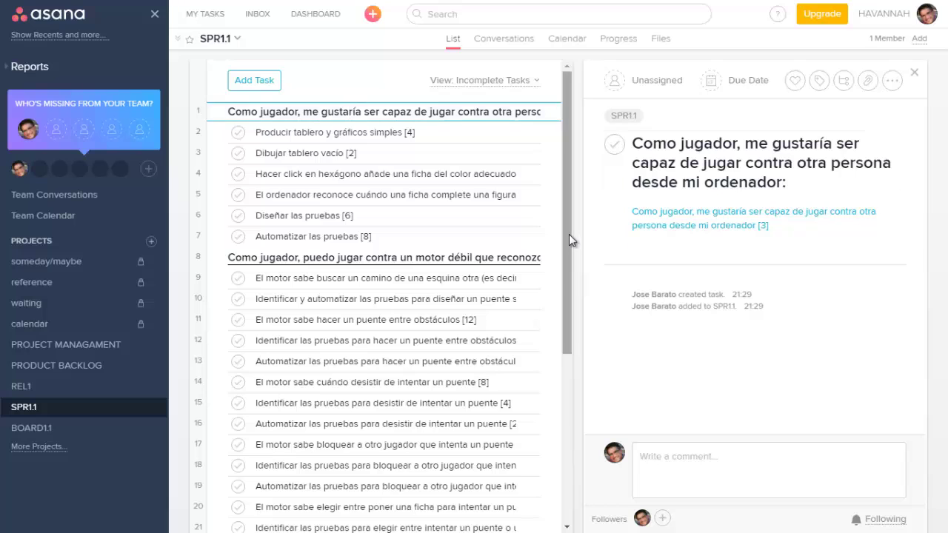
drag(569, 234, 569, 402)
shift+click(368, 499)
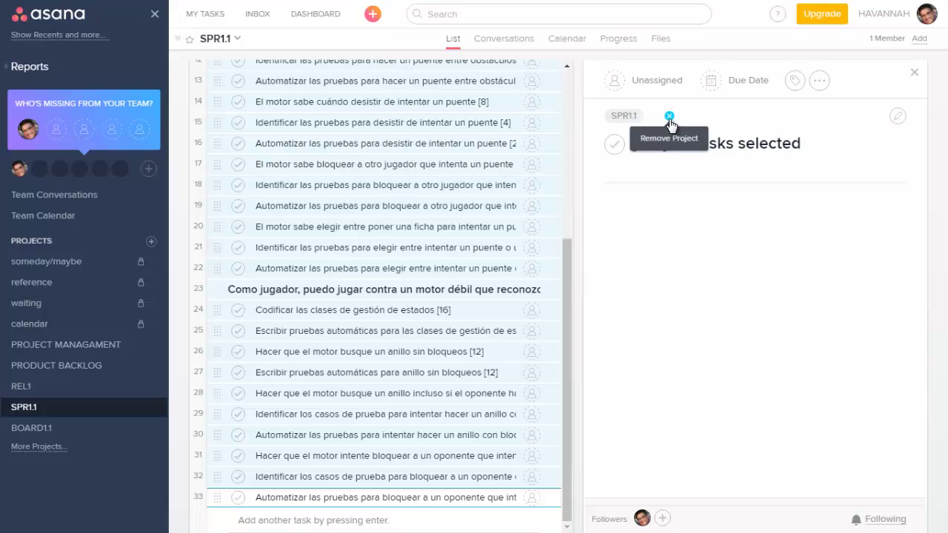
click(899, 122)
click(896, 118)
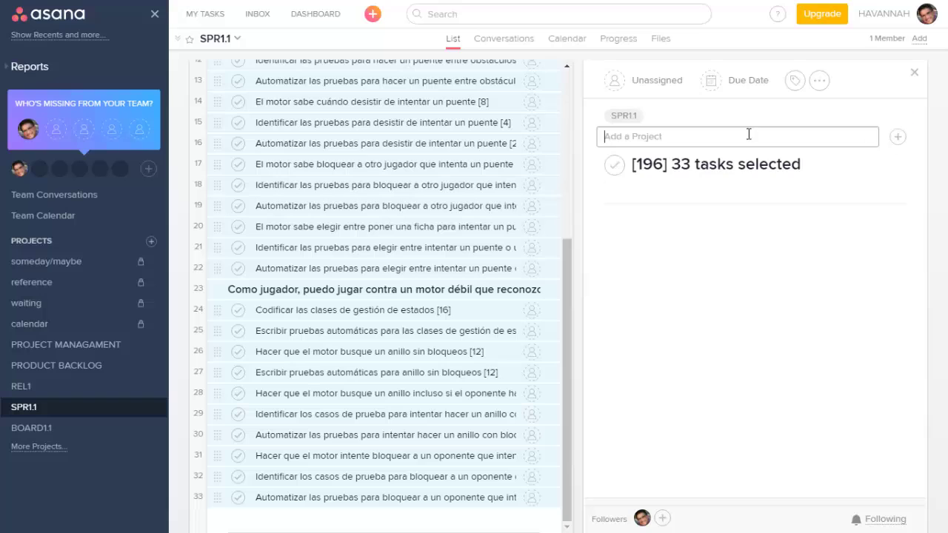
text(BO)
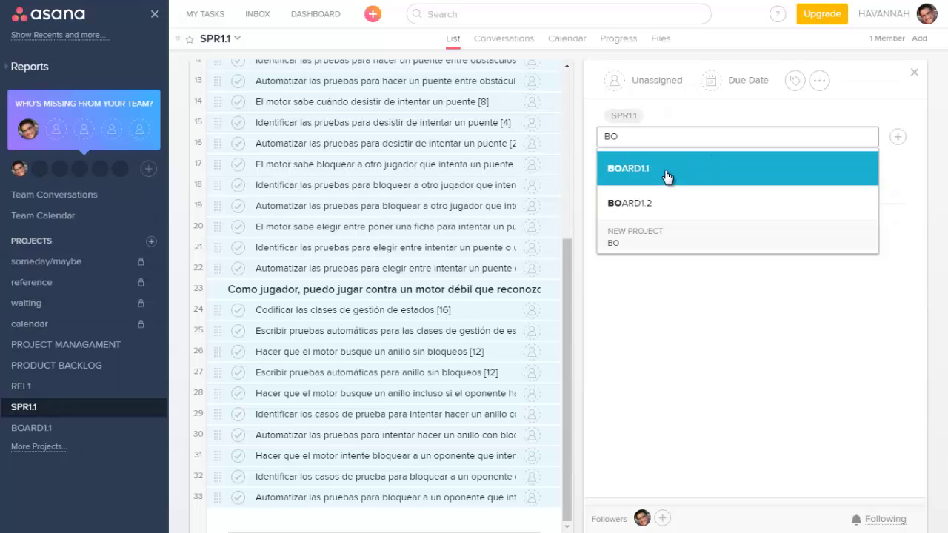
click(666, 175)
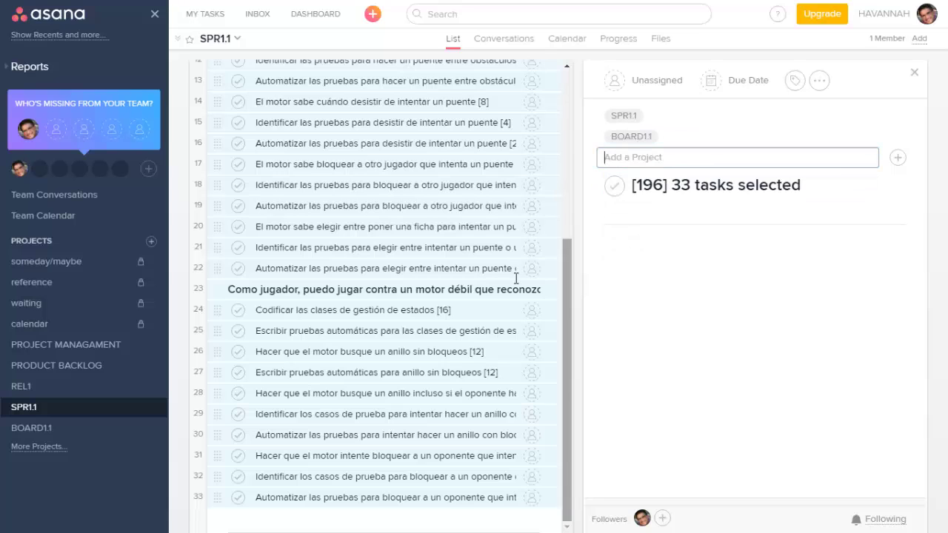
key(Escape)
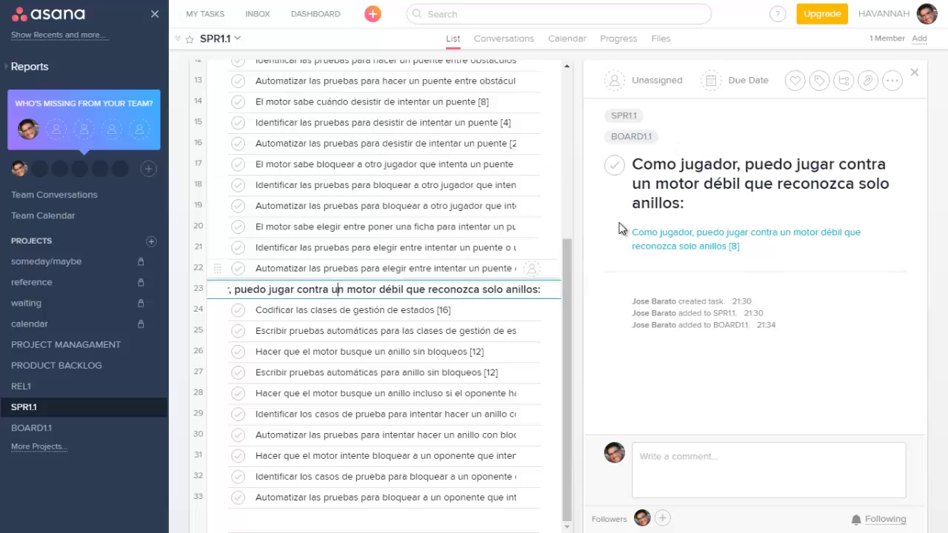
Remove the three story section headings ("anillos", "puentes" and "otra persona") from BOARD1.1, keeping them in SPR1.1.
click(654, 137)
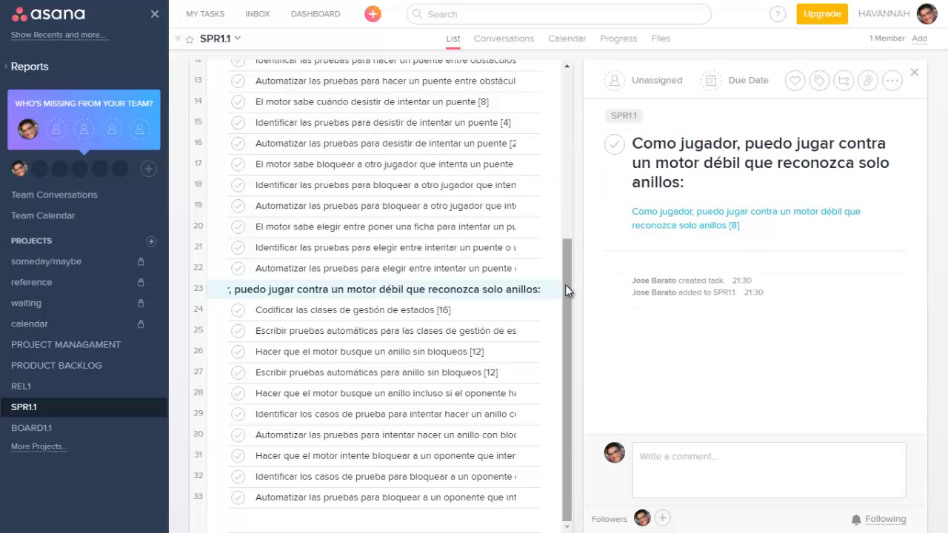
drag(565, 284, 529, 171)
click(528, 177)
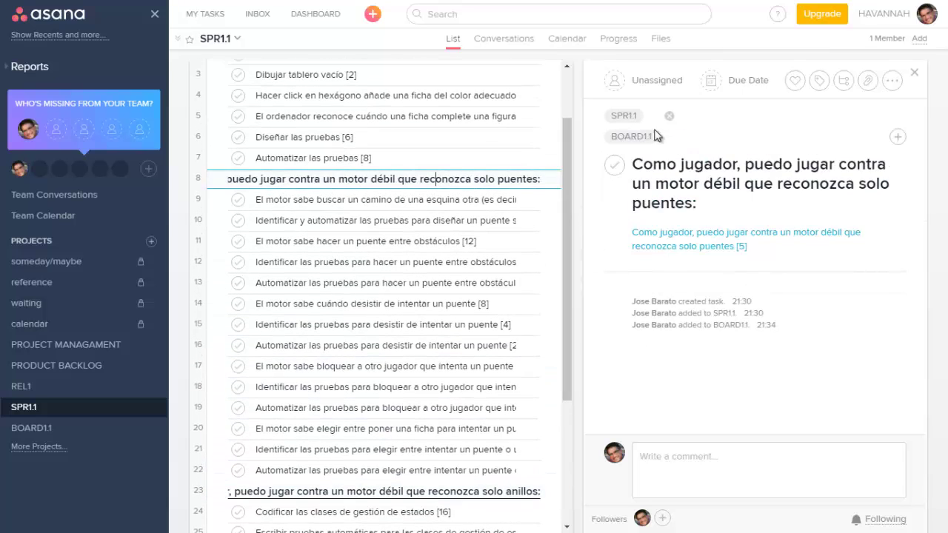
click(683, 138)
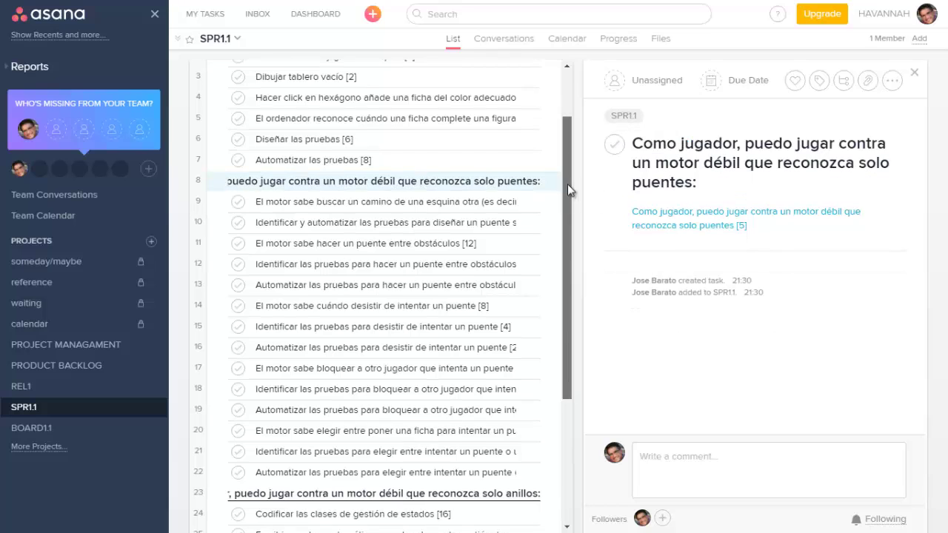
drag(567, 184, 539, 109)
click(510, 115)
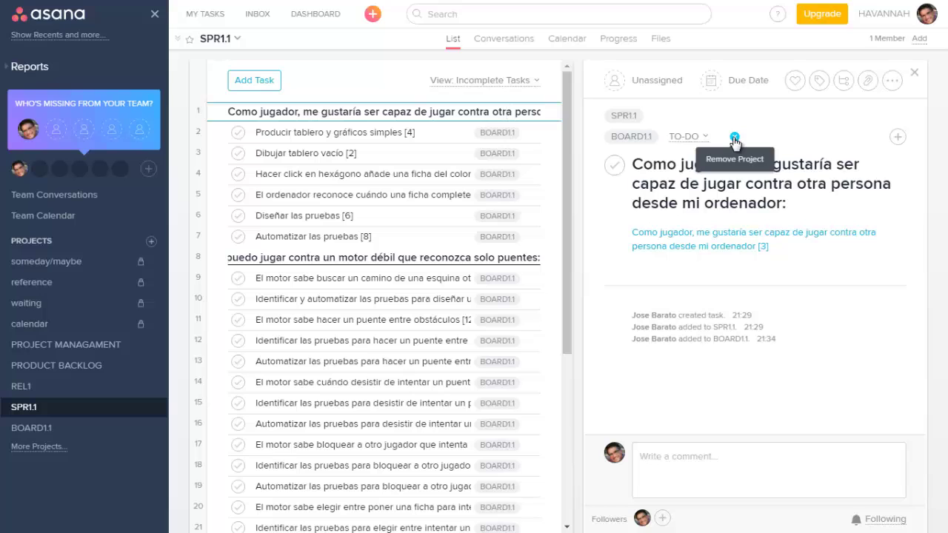
click(734, 140)
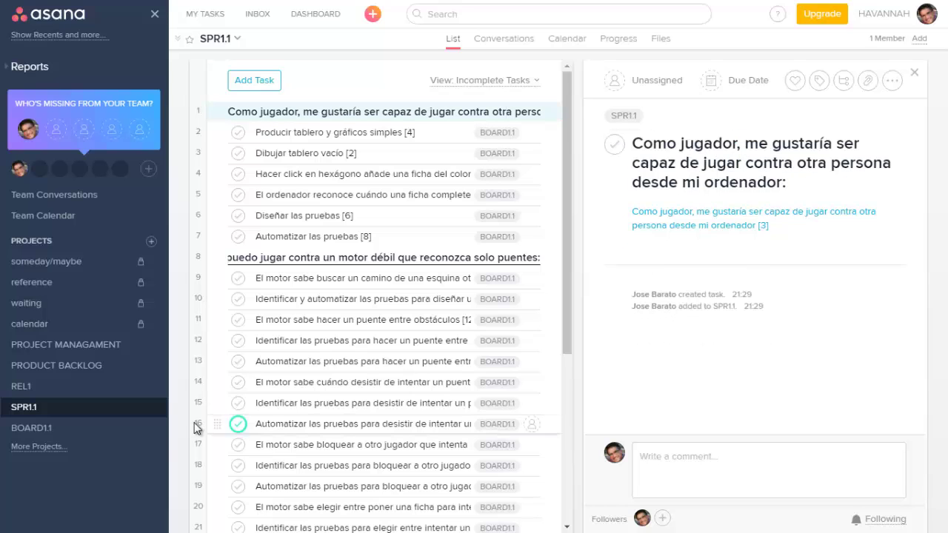
Open BOARD1.1 and look through all the task cards in its TO-DO column.
click(66, 431)
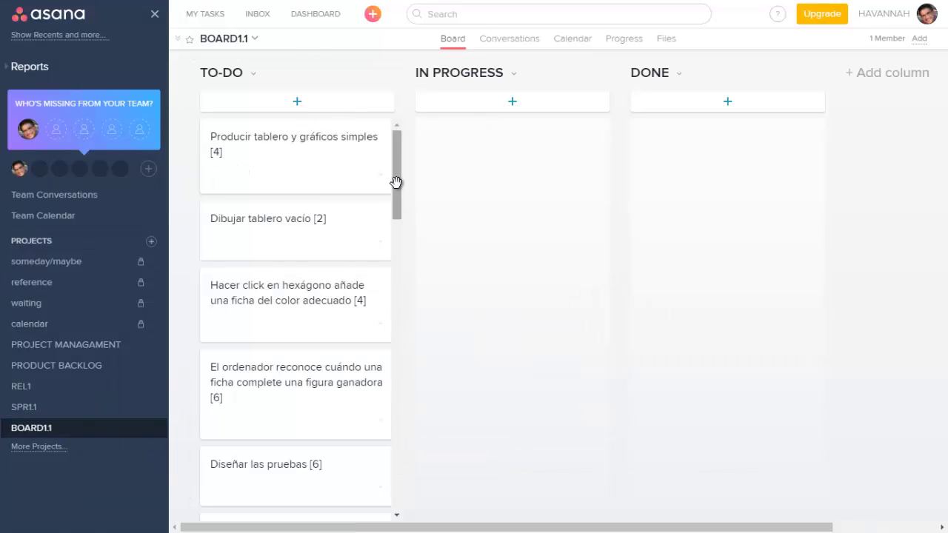
drag(399, 182, 388, 338)
drag(402, 220, 391, 444)
drag(393, 324, 400, 116)
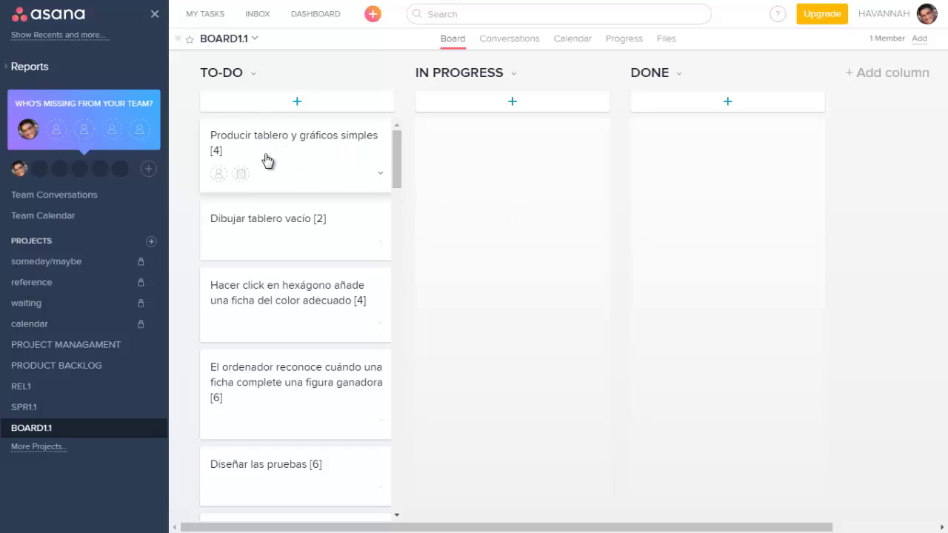
Move "Producir tablero y gráficos simples [4]" to IN PROGRESS and assign it to the team member, due 21 November 2016.
drag(267, 161, 474, 154)
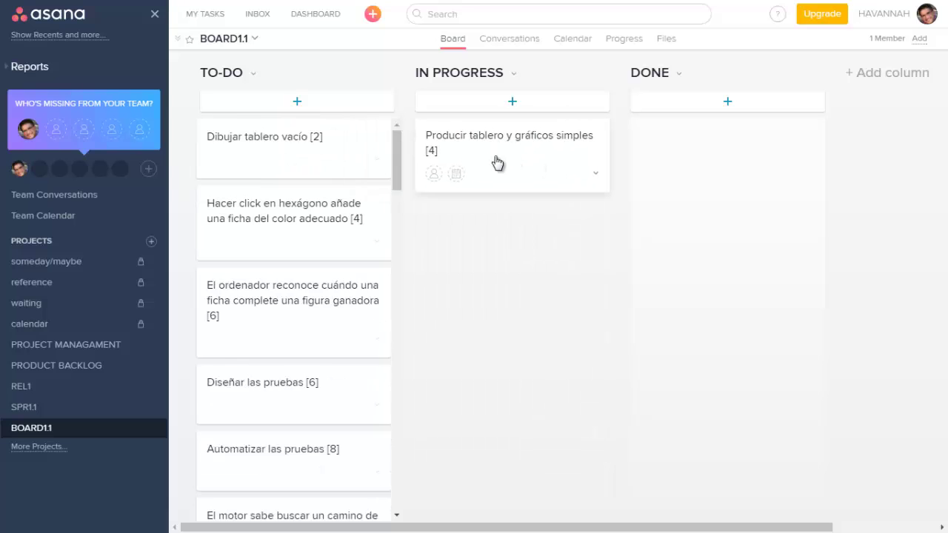
click(500, 153)
click(222, 34)
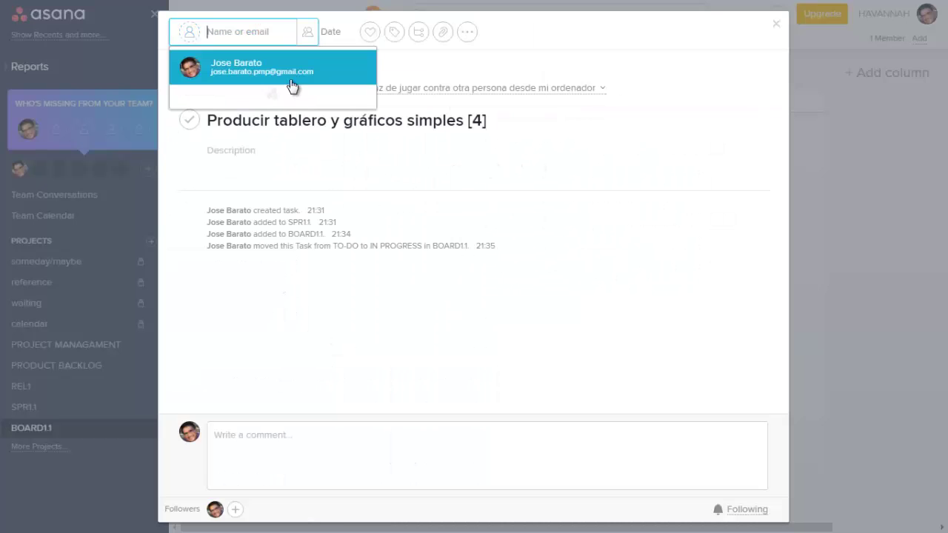
click(288, 71)
click(322, 35)
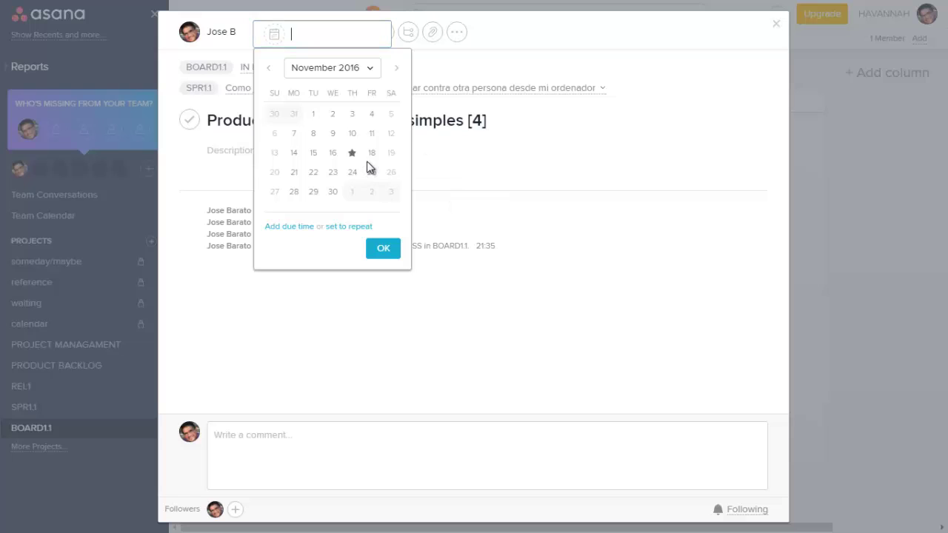
click(294, 172)
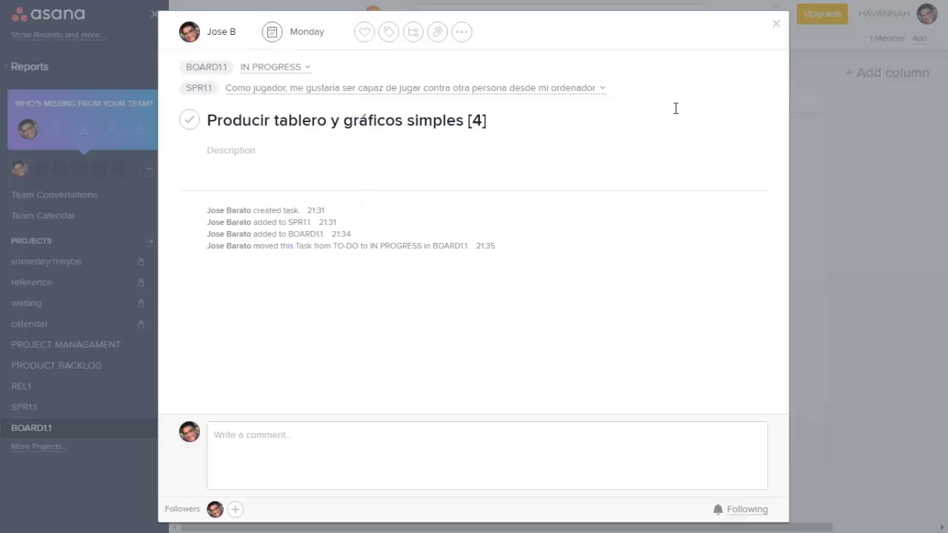
click(775, 24)
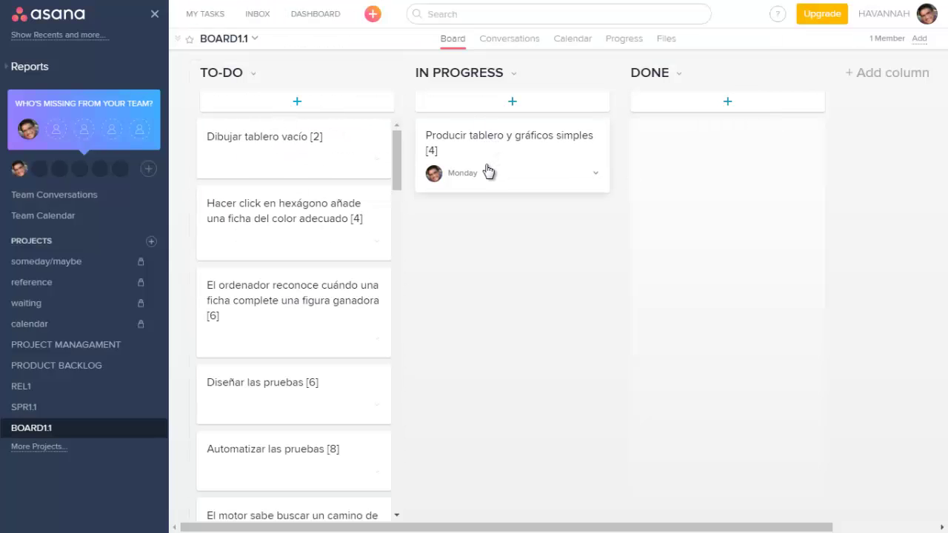
Check how the assigned task appears in the SPR1.1 list, and return to BOARD1.1.
click(49, 409)
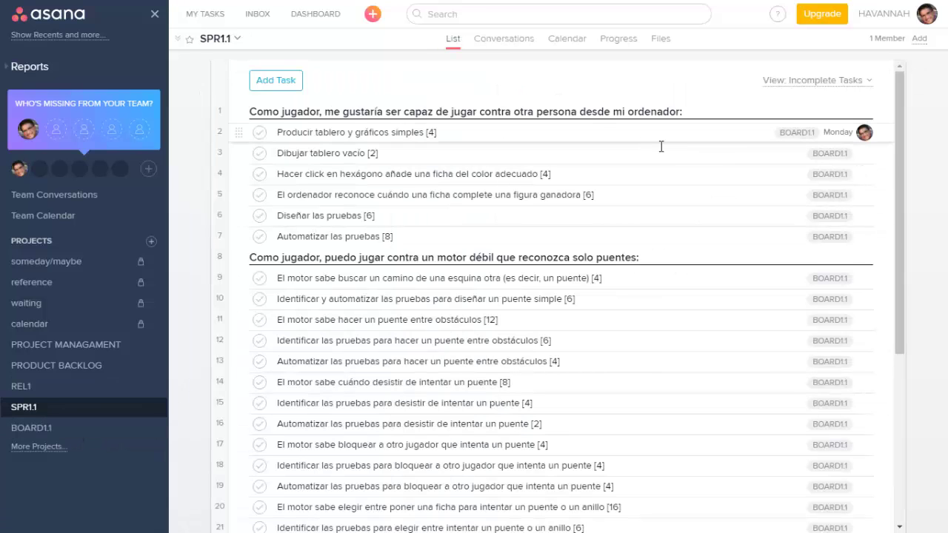
click(52, 433)
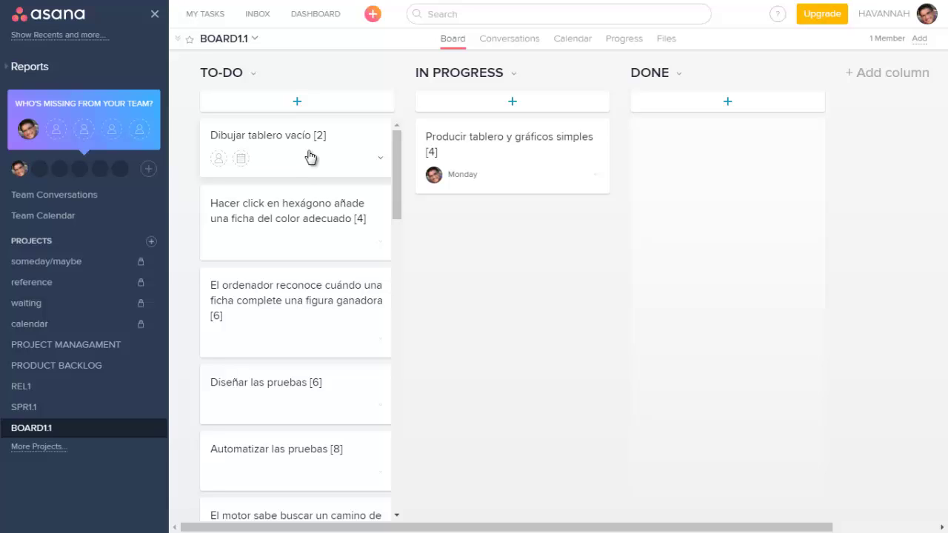
Move the "Dibujar tablero vacío [2]" card from TO-DO to DONE and mark it complete.
drag(311, 157, 569, 233)
drag(552, 229, 715, 152)
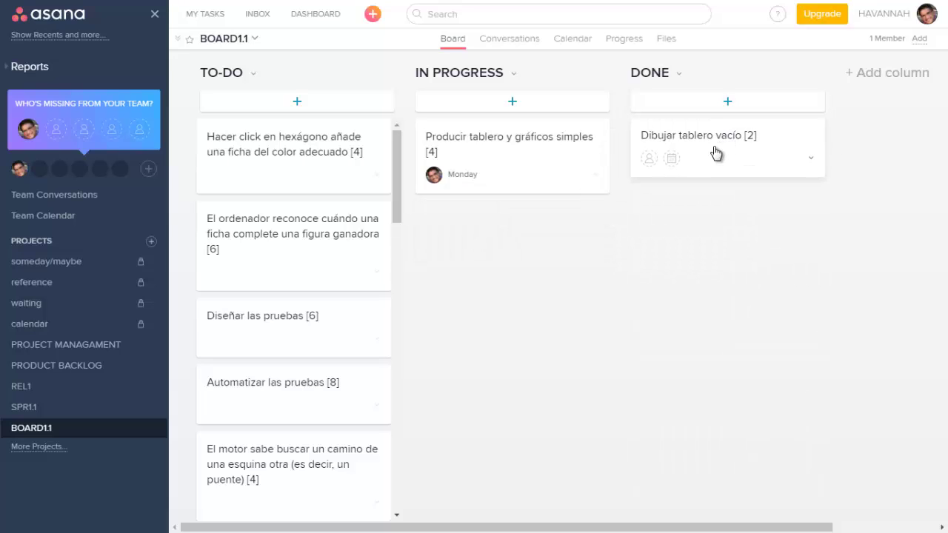
click(716, 153)
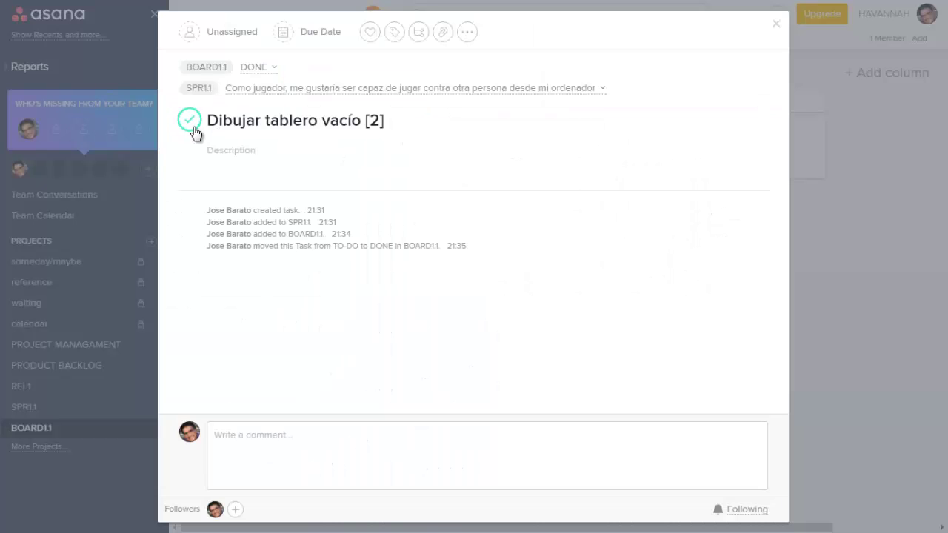
click(192, 128)
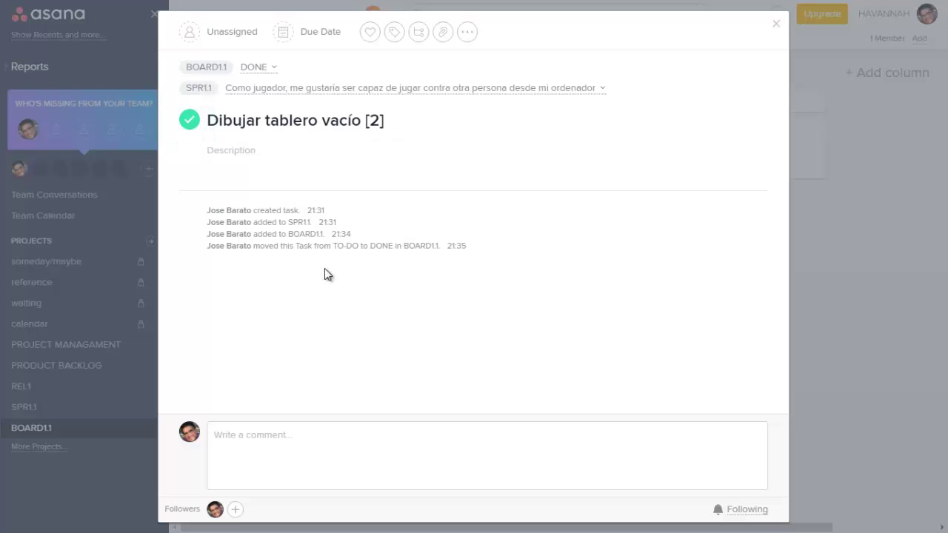
click(776, 25)
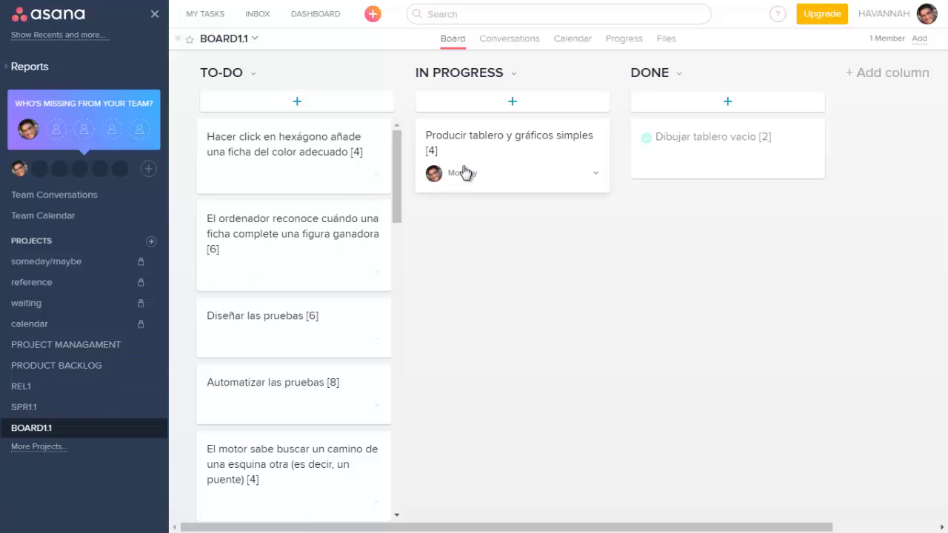
Move "El ordenador reconoce cuándo una ficha complete una figura ganadora [6]" from TO-DO to DONE and mark it complete.
drag(269, 257, 685, 233)
click(685, 234)
click(190, 122)
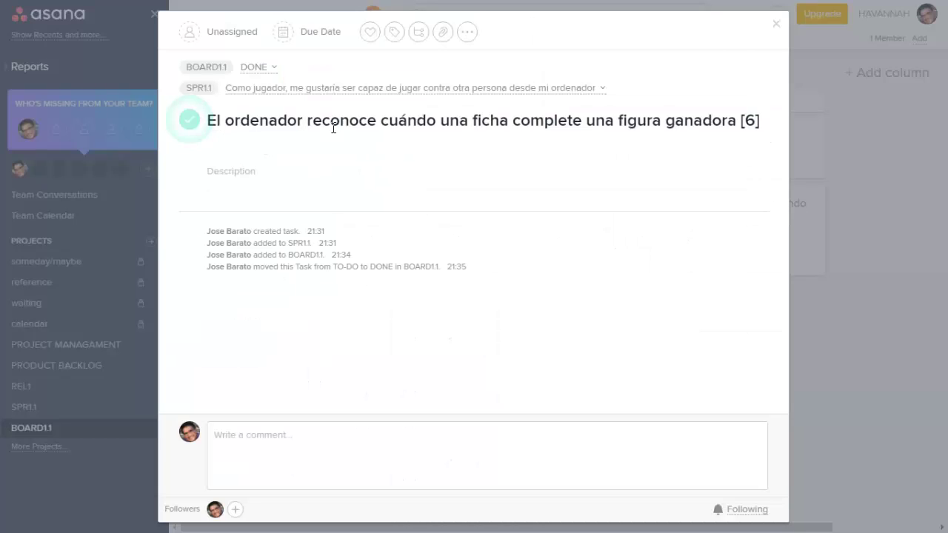
click(782, 26)
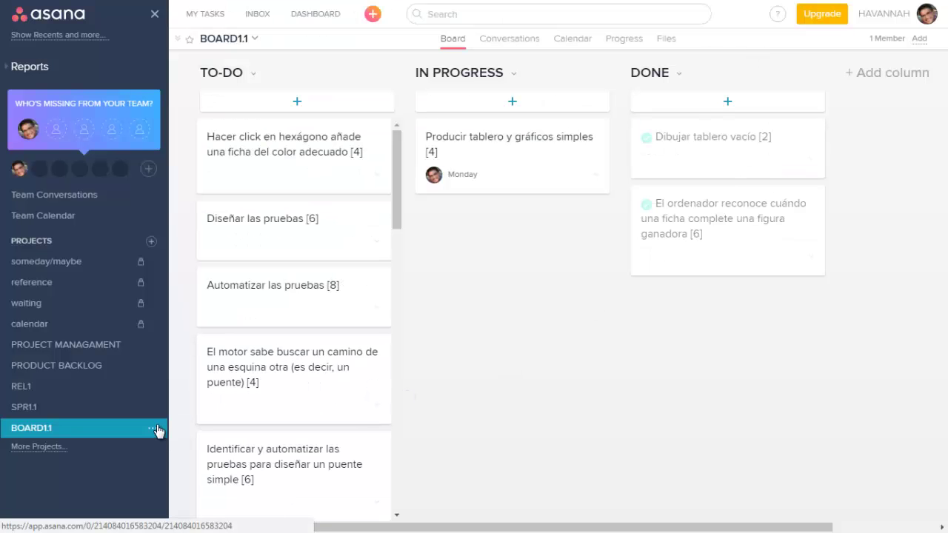
Open SPR1.1 and select every remaining section and task, from first to last, to read the total of outstanding hours.
click(73, 411)
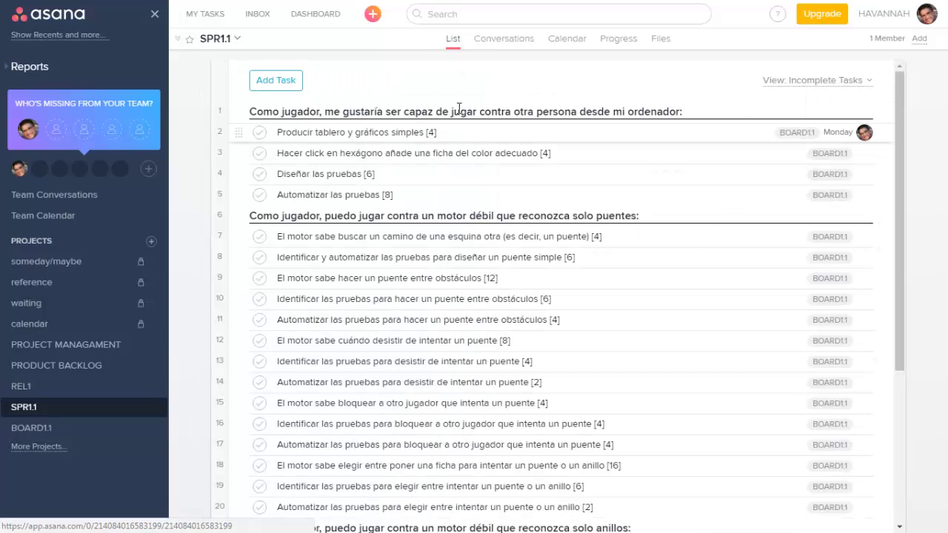
click(593, 112)
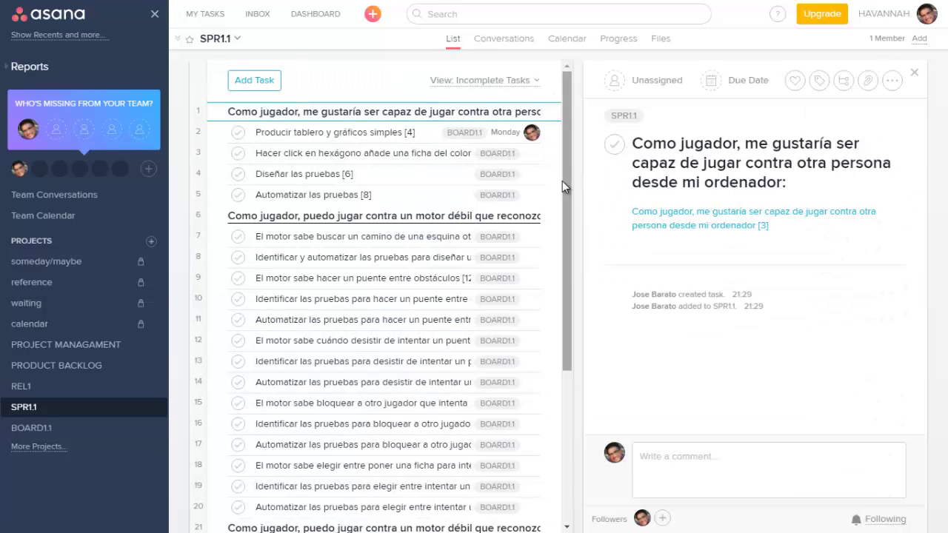
drag(562, 181, 564, 426)
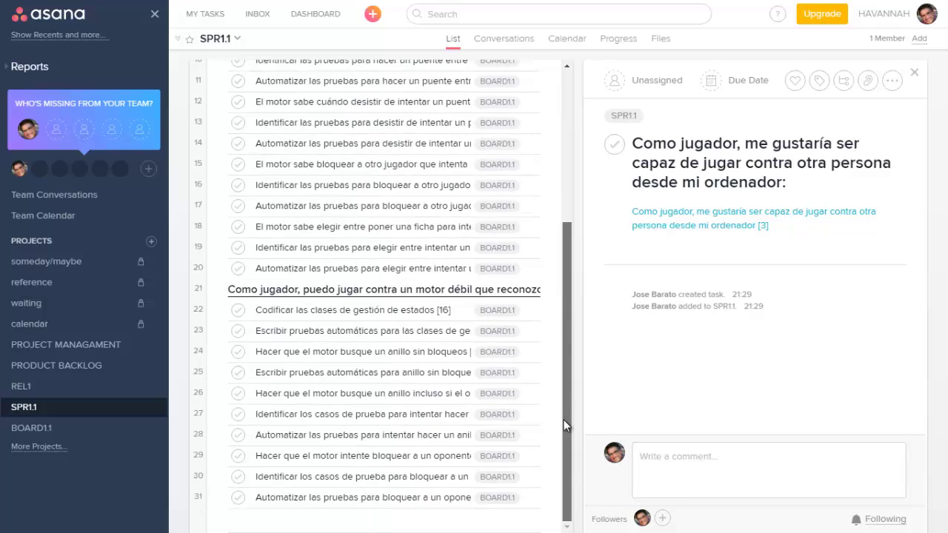
click(345, 497)
key(ctrl+a)
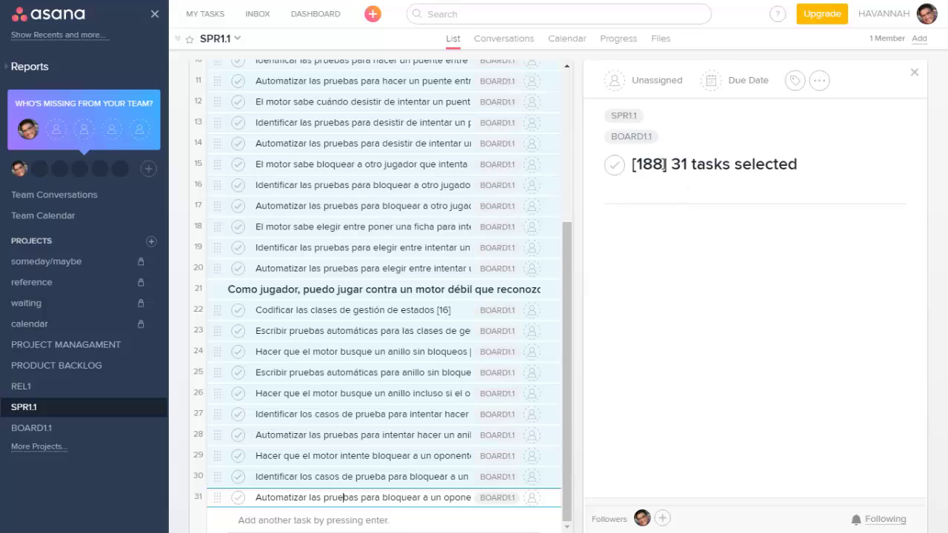
Switch to burndown-chart.xlsx in Excel and enter 188 as the Actual value for day 2 on the SPR1.1 sheet.
key(alt+Tab)
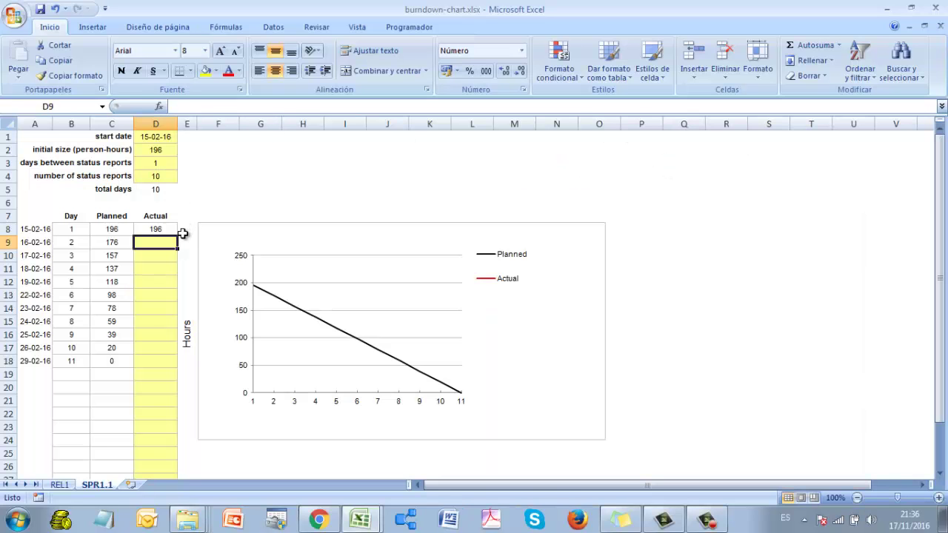
text(188)
key(Return)
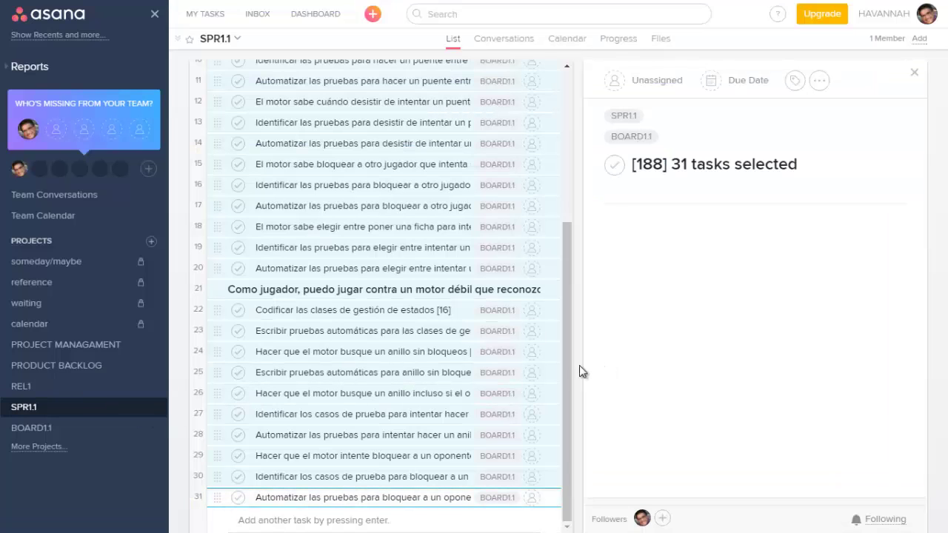
In Asana's SPR1.1 list, mark "Hacer click en hexágono" through "Automatizar las pruebas [8]" complete, leaving out "Producir tablero y gráficos simples".
drag(569, 376, 519, 206)
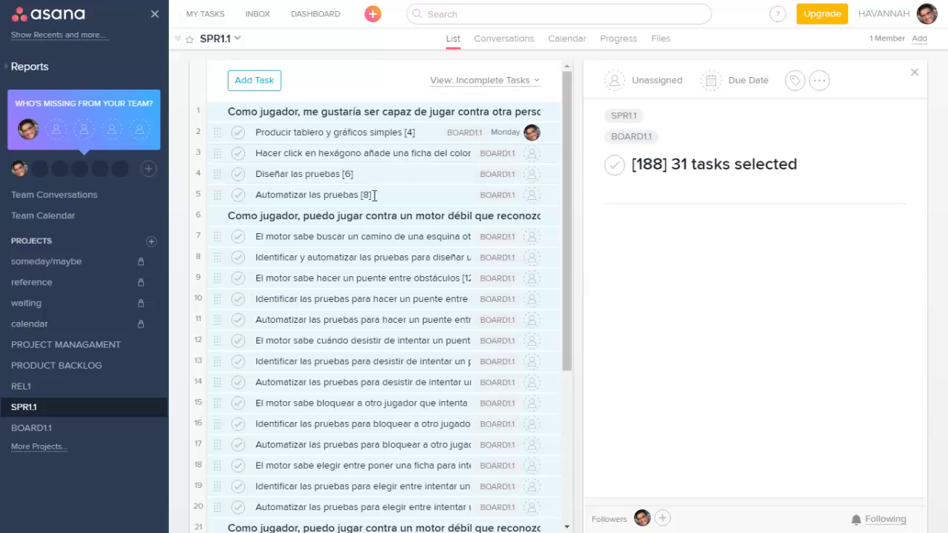
click(348, 152)
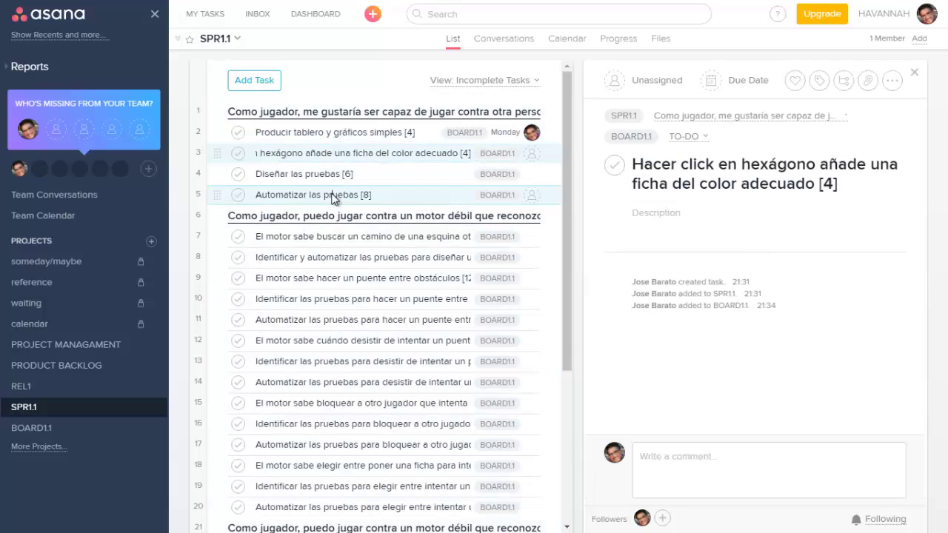
shift+click(324, 195)
click(614, 164)
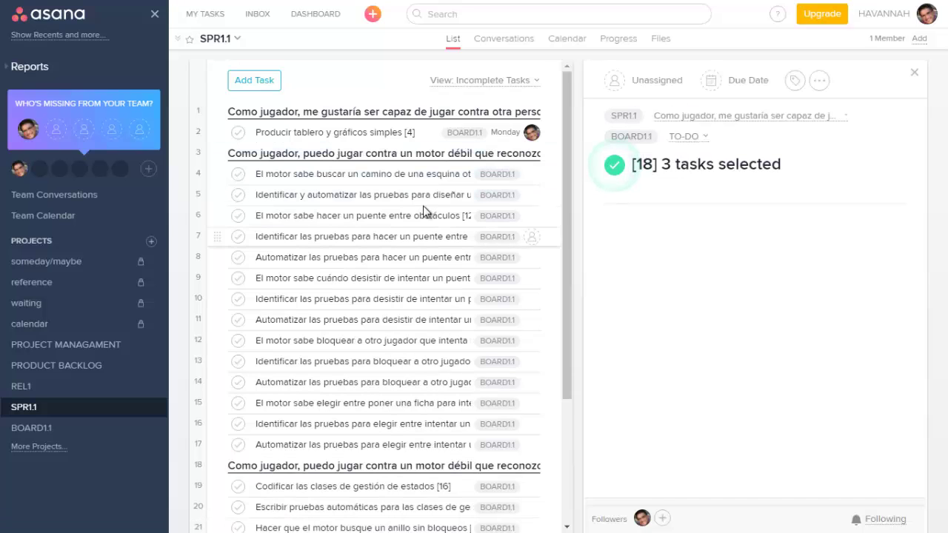
Mark all the tasks under the "solo puentes" and "solo anillos" stories in SPR1.1 complete, one story's group at a time.
click(411, 176)
shift+click(385, 444)
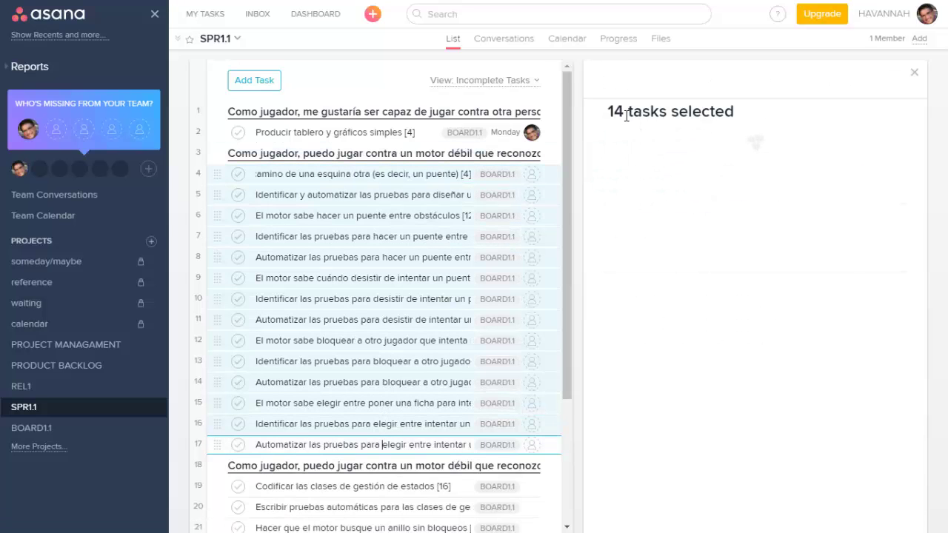
click(614, 165)
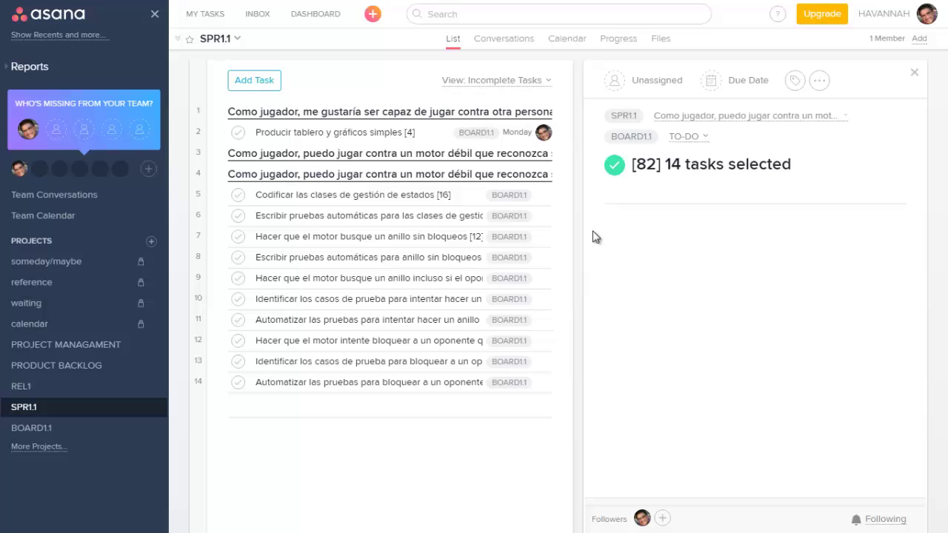
click(384, 192)
shift+click(369, 381)
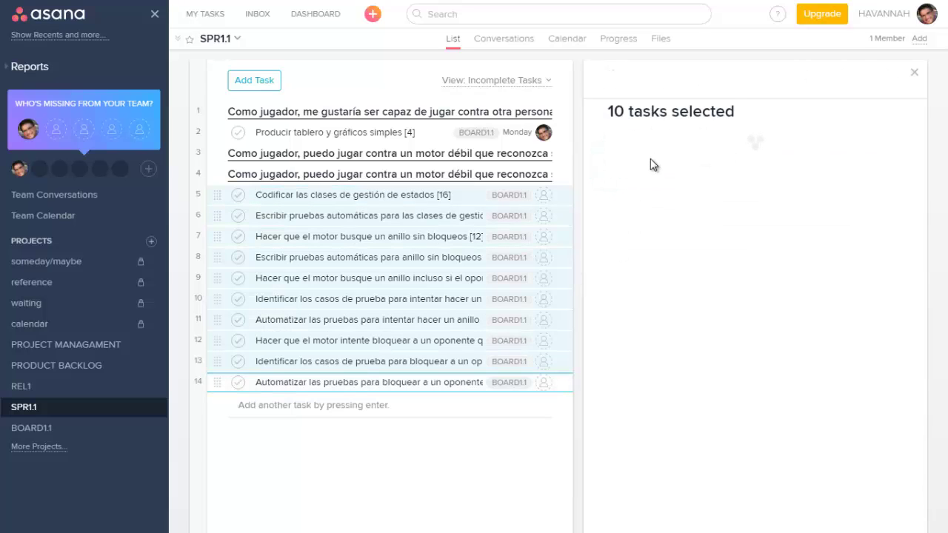
click(614, 166)
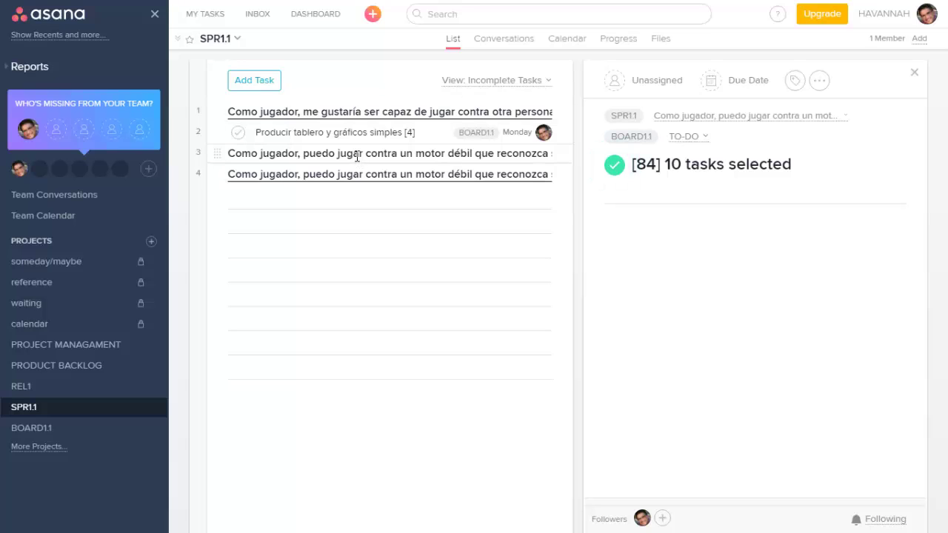
Reveal the remaining projects, select the "otra persona" story heading with its unfinished task, and try to move both onto SPR1.2.
click(363, 111)
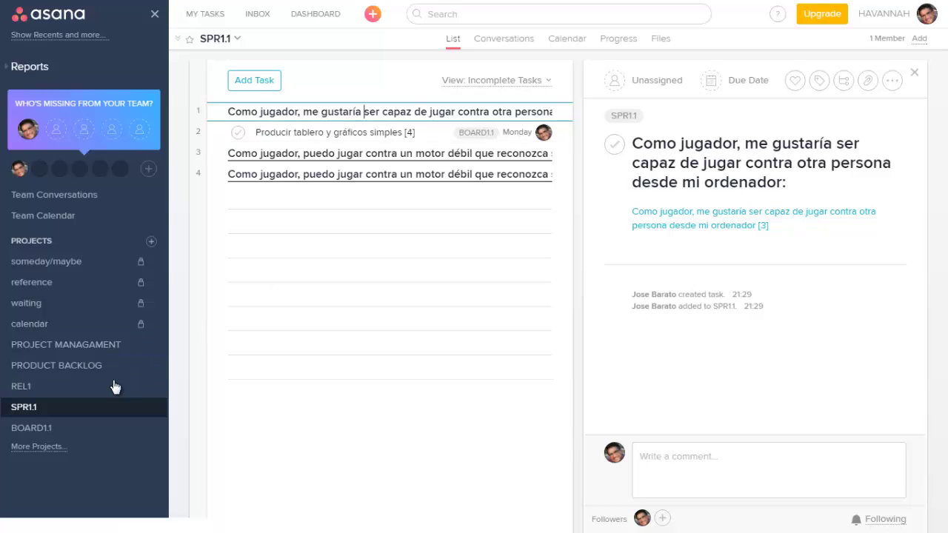
click(67, 444)
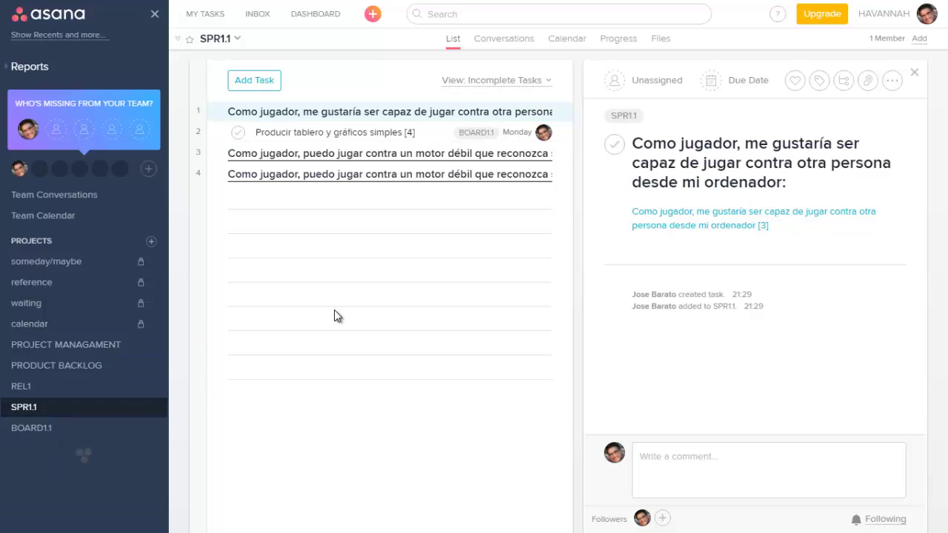
click(330, 111)
shift+click(333, 132)
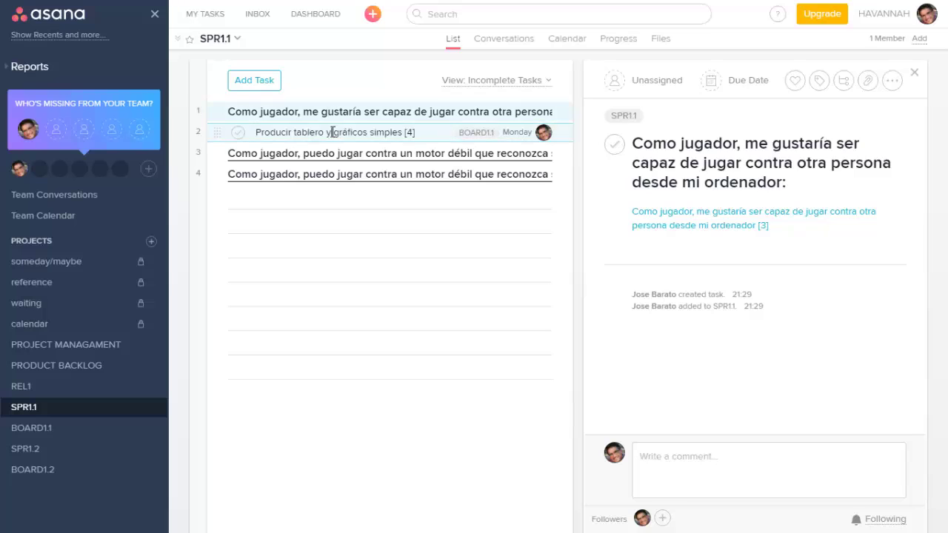
drag(220, 110, 219, 110)
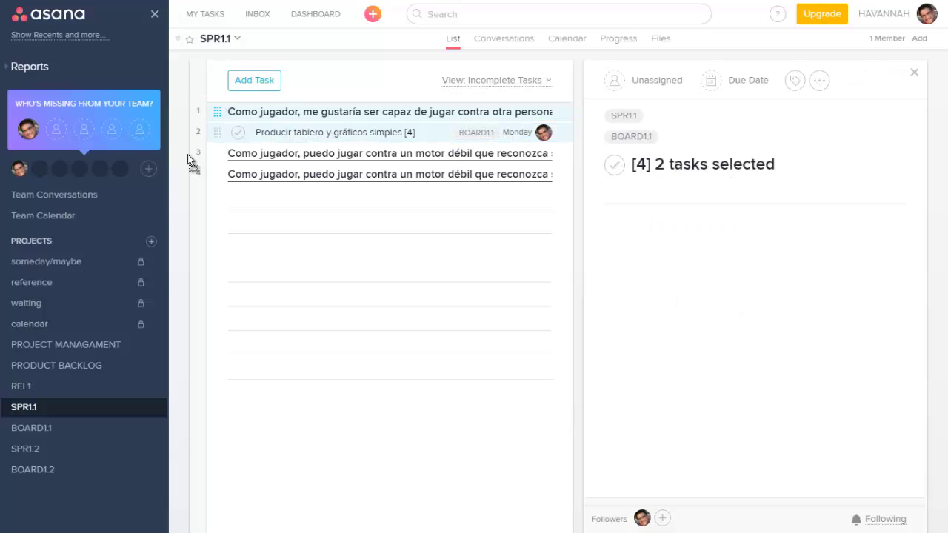
drag(187, 154, 32, 446)
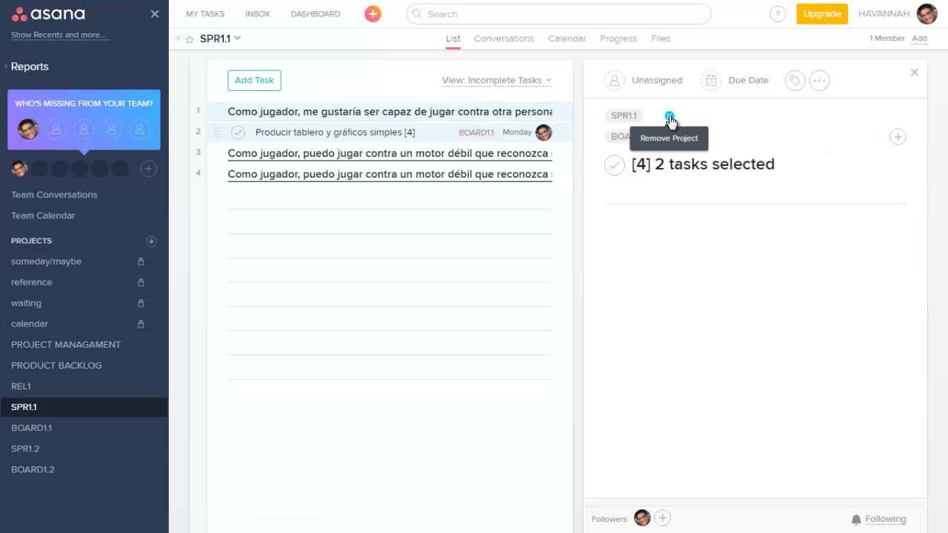
Remove the selected story heading and its unfinished task from SPR1.1 and add them to SPR1.2.
click(669, 117)
click(897, 116)
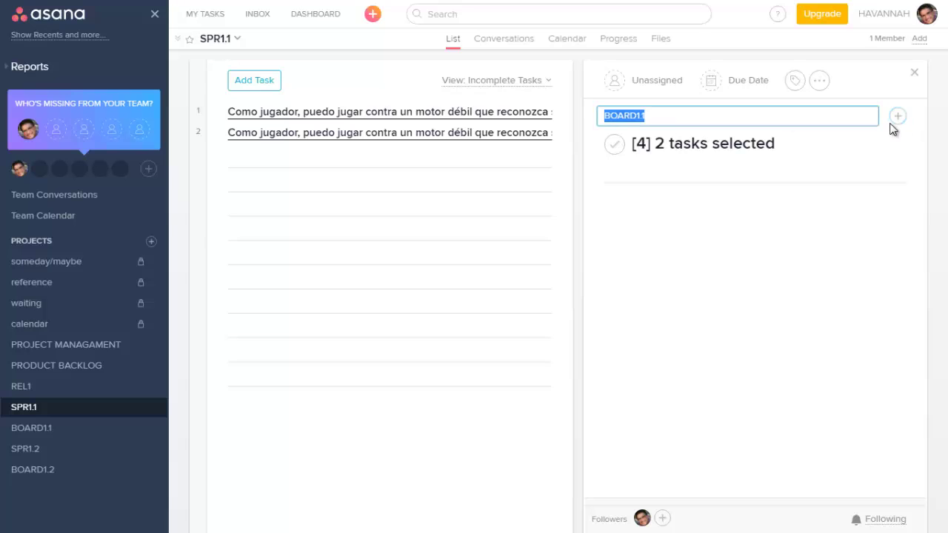
text(spr1)
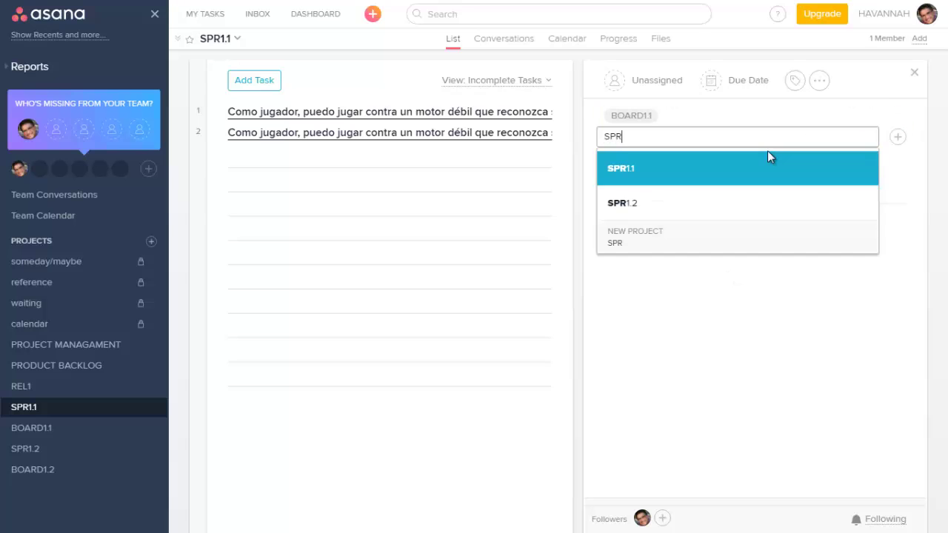
click(699, 204)
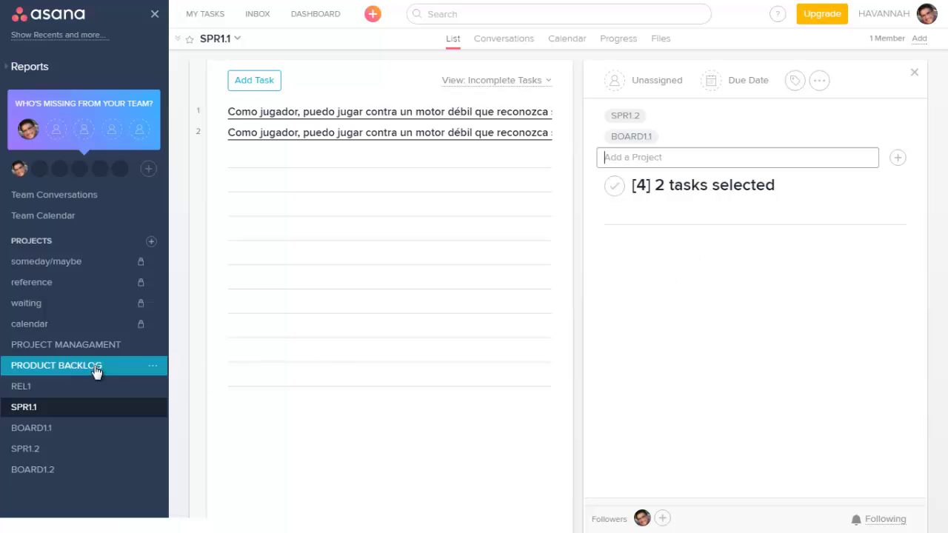
Mark the "solo puentes" story heading in SPR1.1 complete, and also complete its linked [5] story in PRODUCT BACKLOG.
click(397, 111)
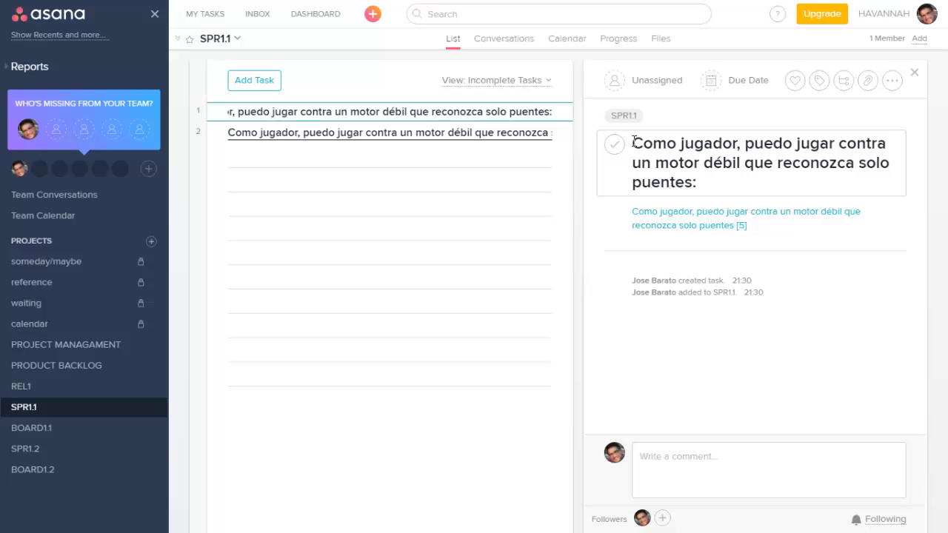
click(914, 74)
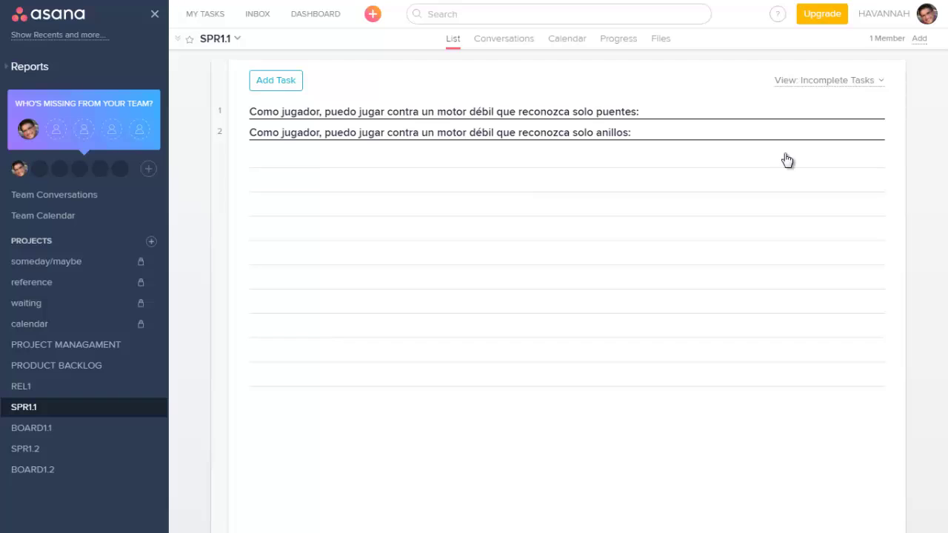
click(518, 110)
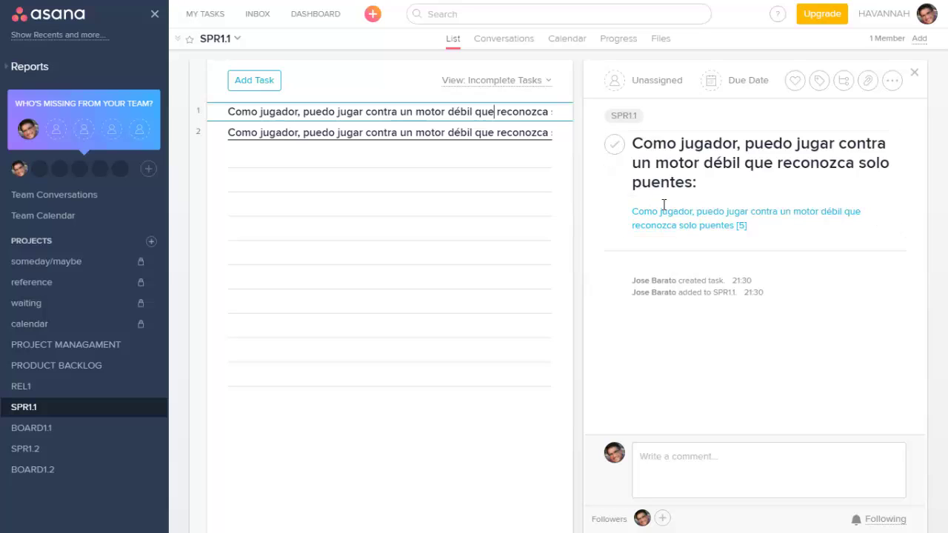
click(615, 149)
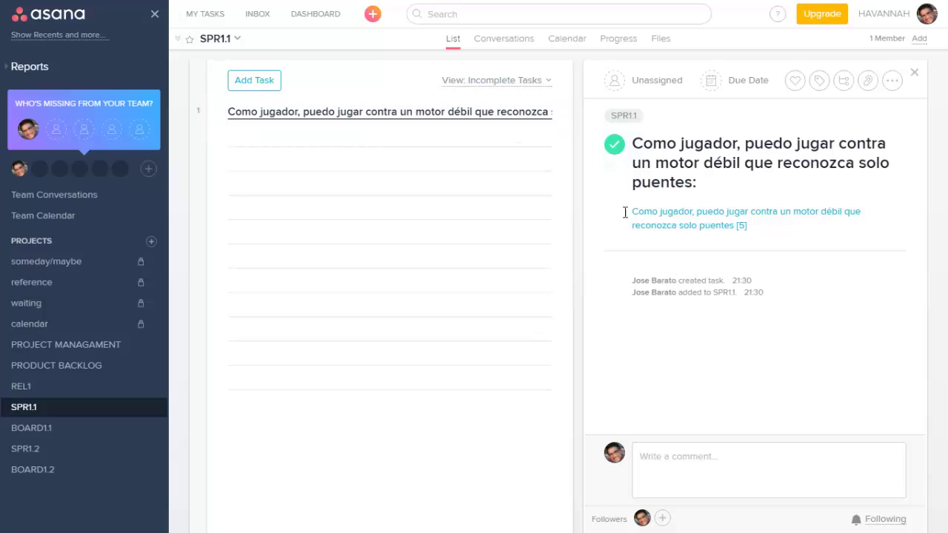
click(671, 233)
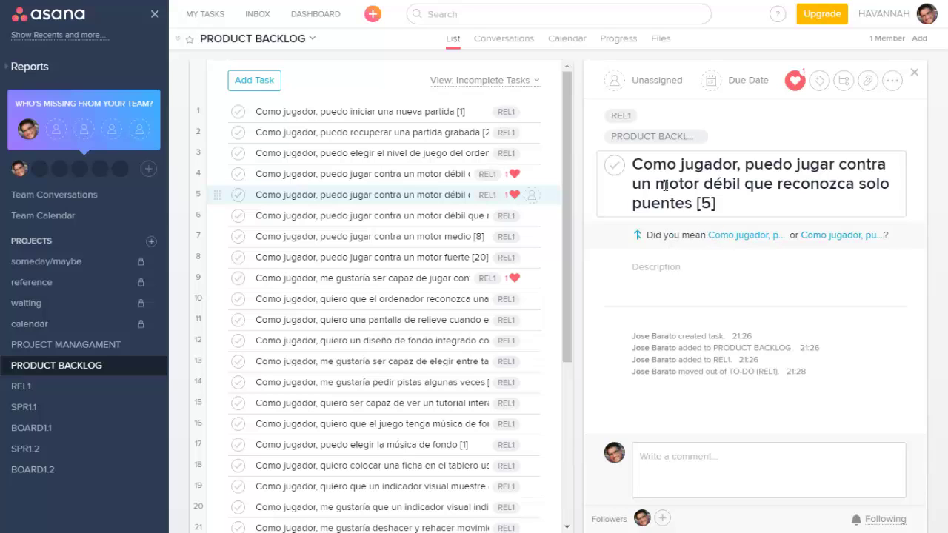
click(614, 165)
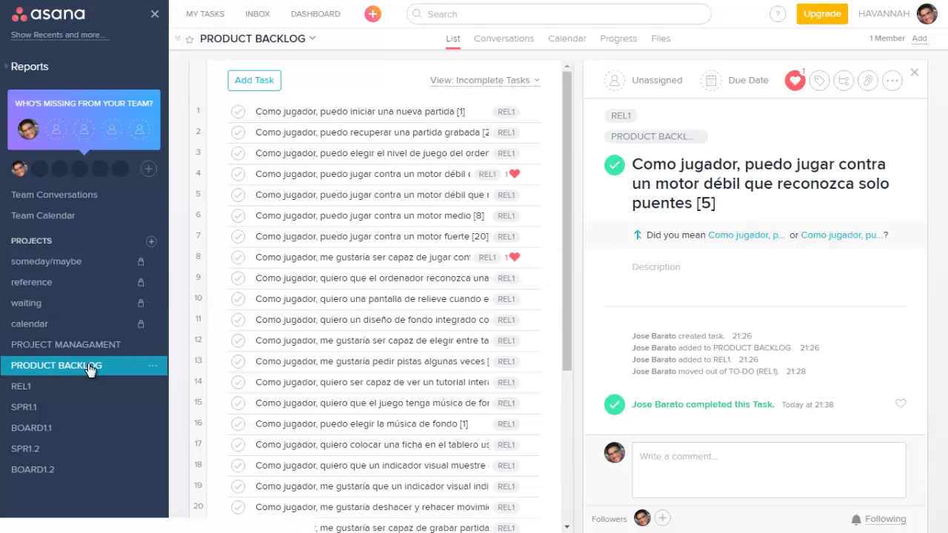
From the "solo anillos" heading in SPR1.1, open its linked [8] story in PRODUCT BACKLOG and mark that story complete.
click(66, 409)
click(487, 109)
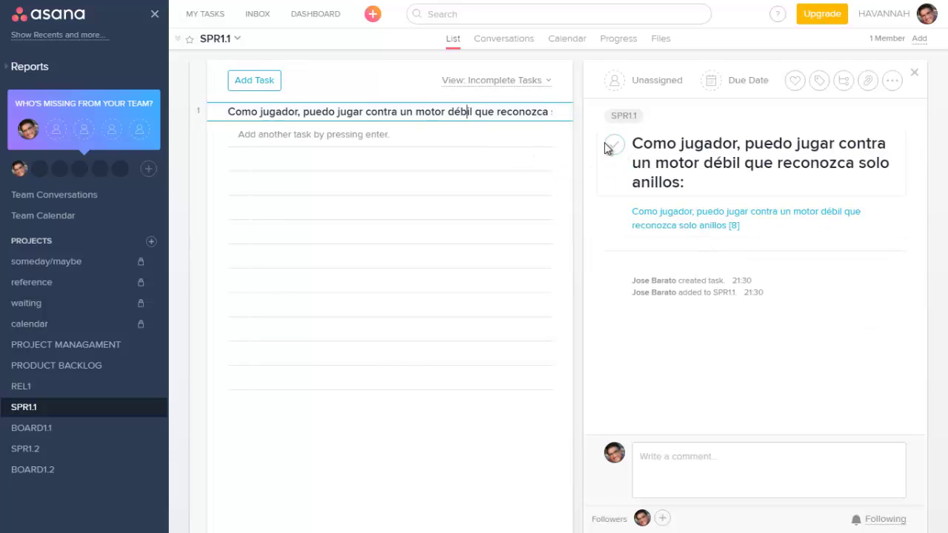
click(702, 224)
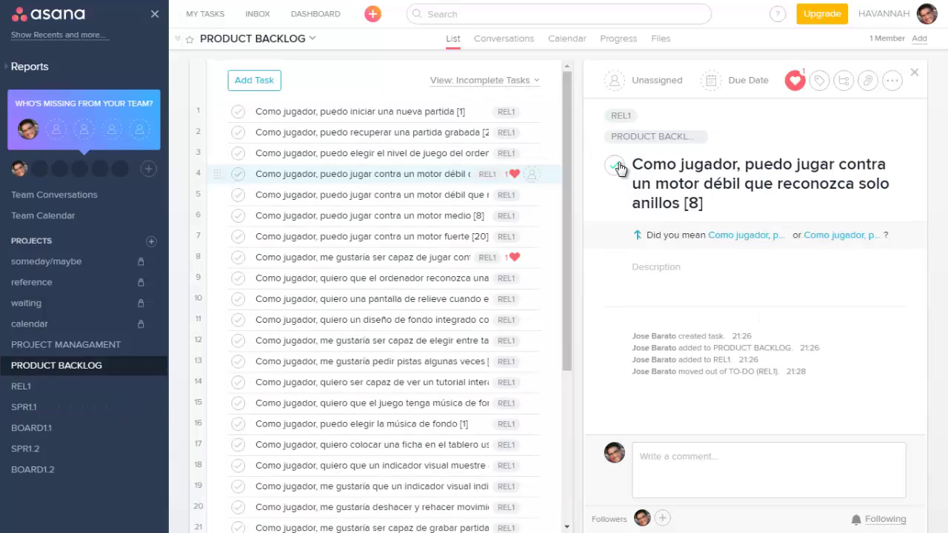
click(615, 165)
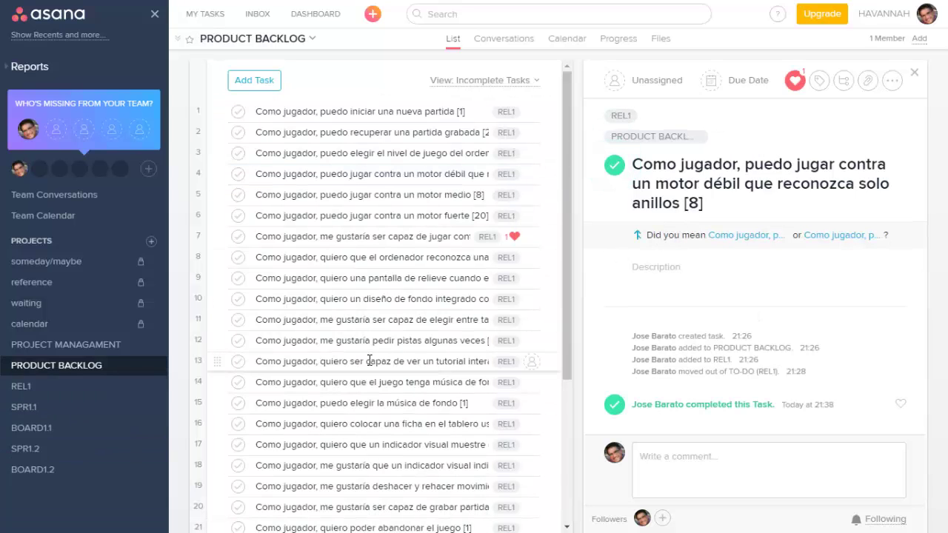
Select all the incomplete stories in REL1, from first to last, to total their remaining story points.
click(43, 388)
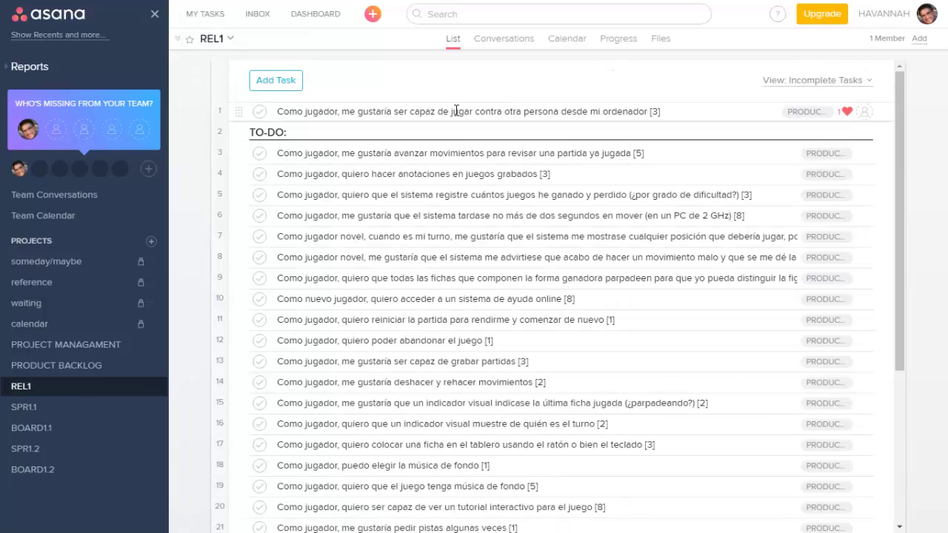
click(456, 111)
drag(576, 185, 580, 440)
shift+click(374, 498)
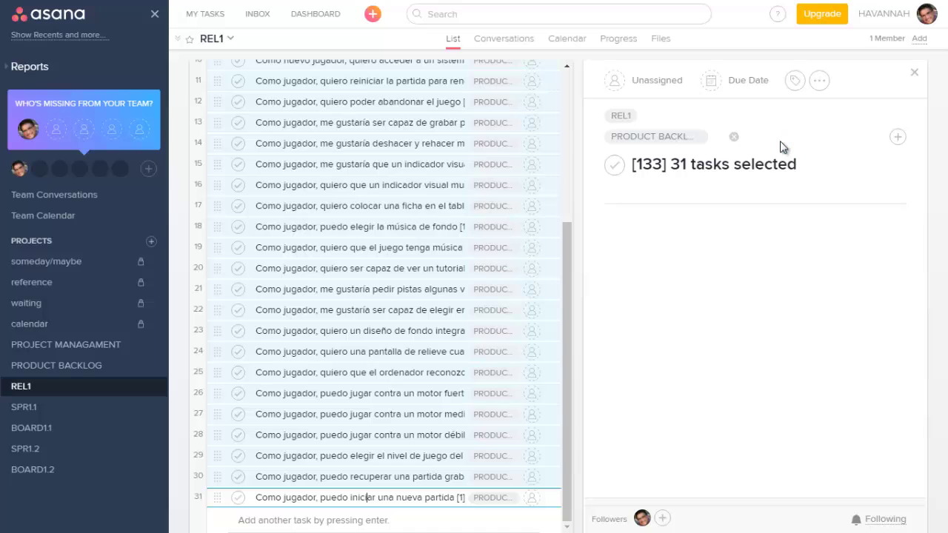
Switch to the Excel burndown workbook and enter 133 as the Actual story points for day 11 on the REL1 sheet.
key(alt+Tab)
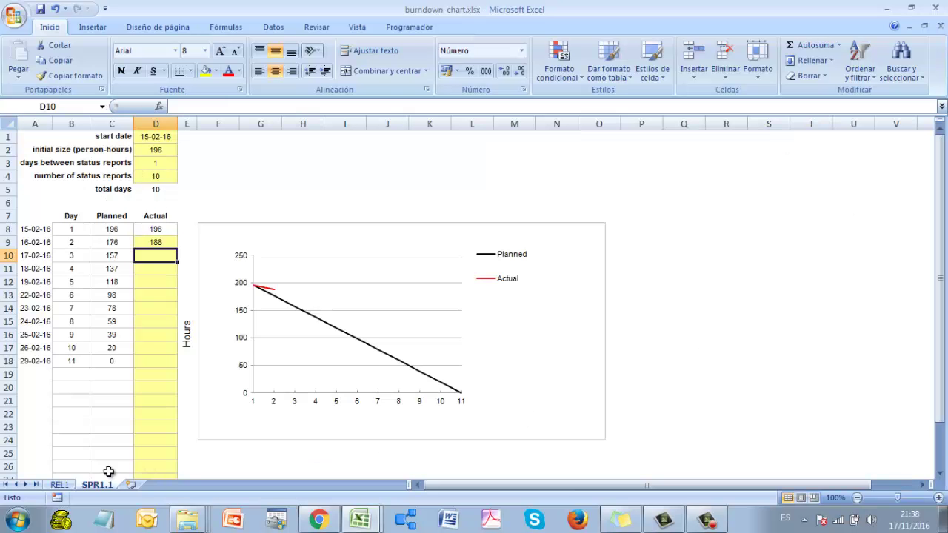
click(59, 484)
click(151, 243)
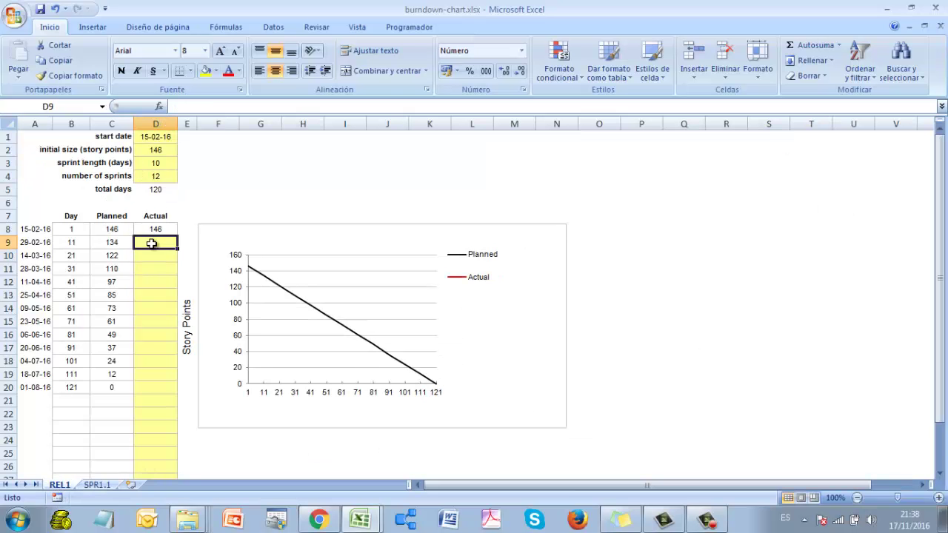
text(133)
key(Return)
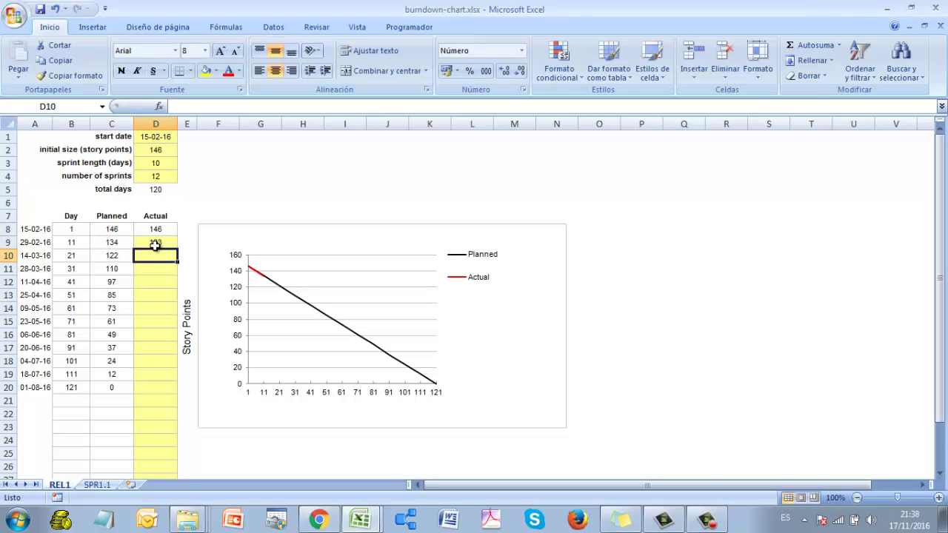
click(160, 241)
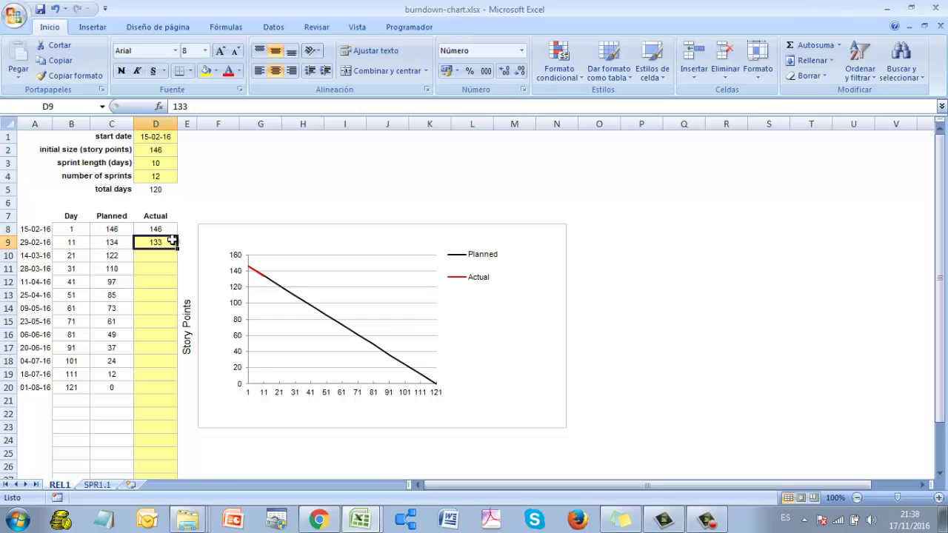
On the SPR1.1 sheet, enter Actual hours of 170, 160, 150 and 120 for days 3 through 6.
click(106, 487)
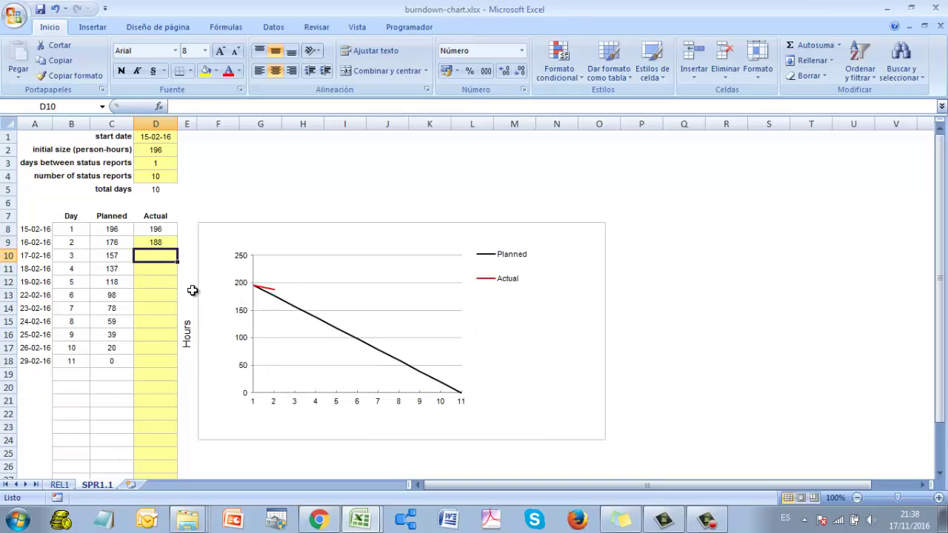
text(170)
key(Return)
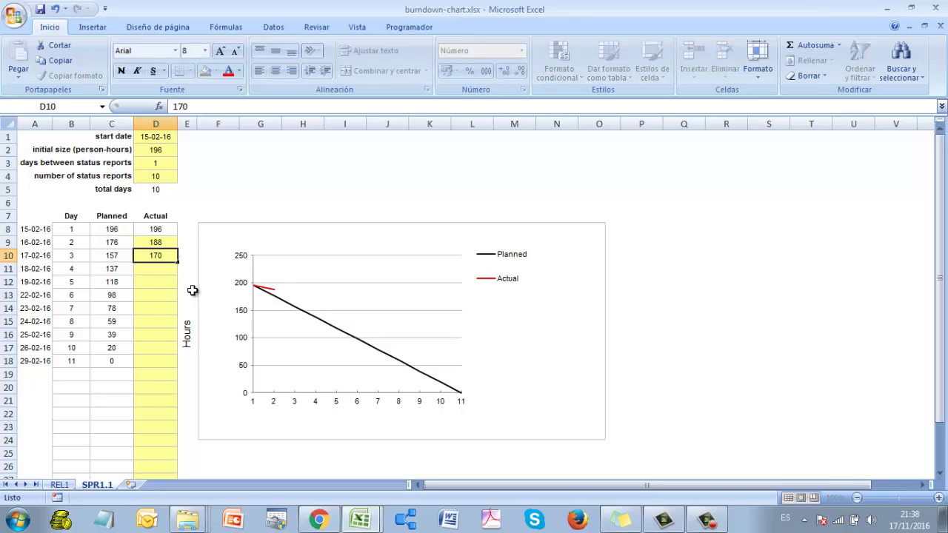
text(160)
key(Return)
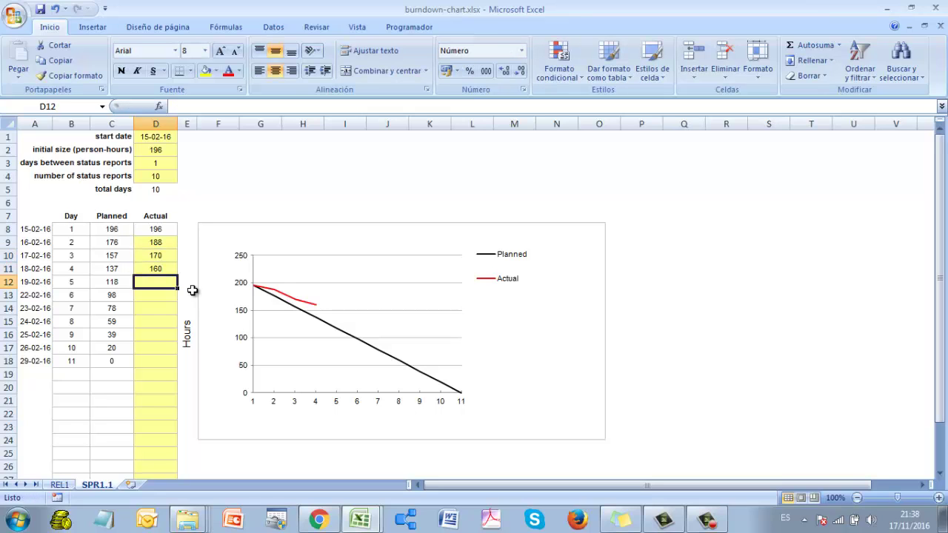
text(150)
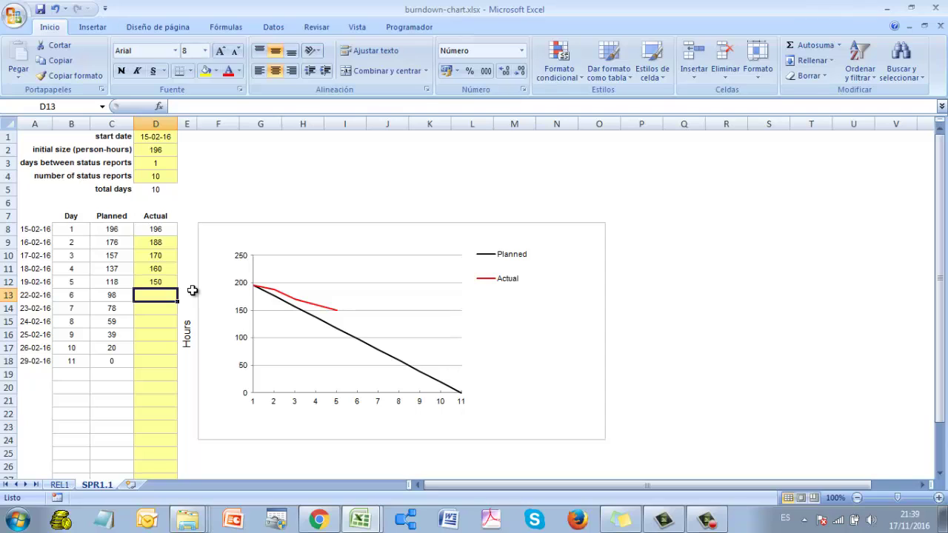
text(120)
key(Return)
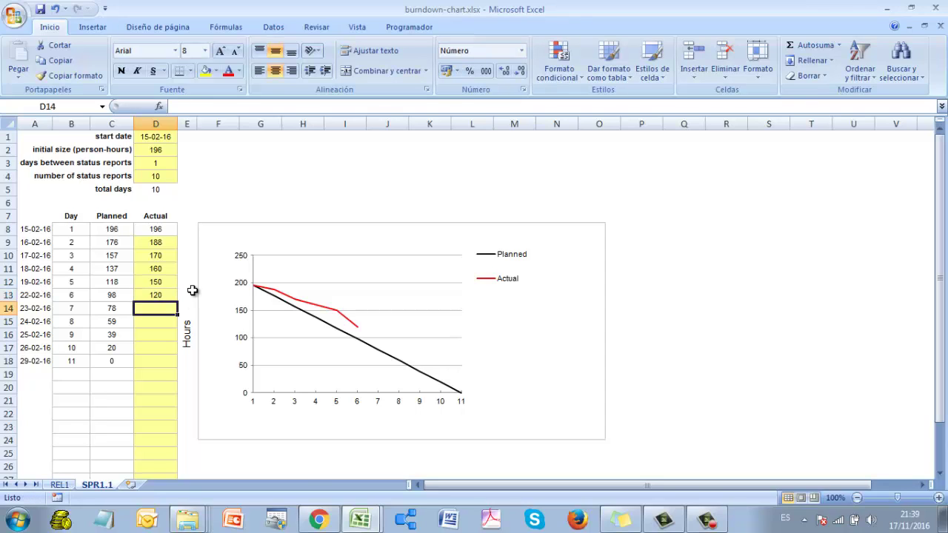